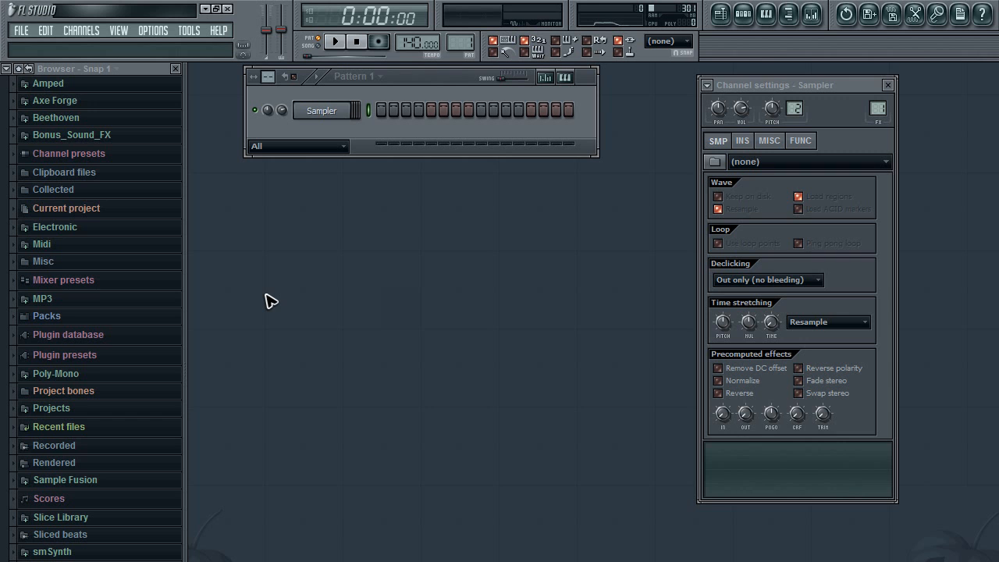
Expand the Midi folder in the file browser down to midi > Classical > Debussey.
left_click(43, 244)
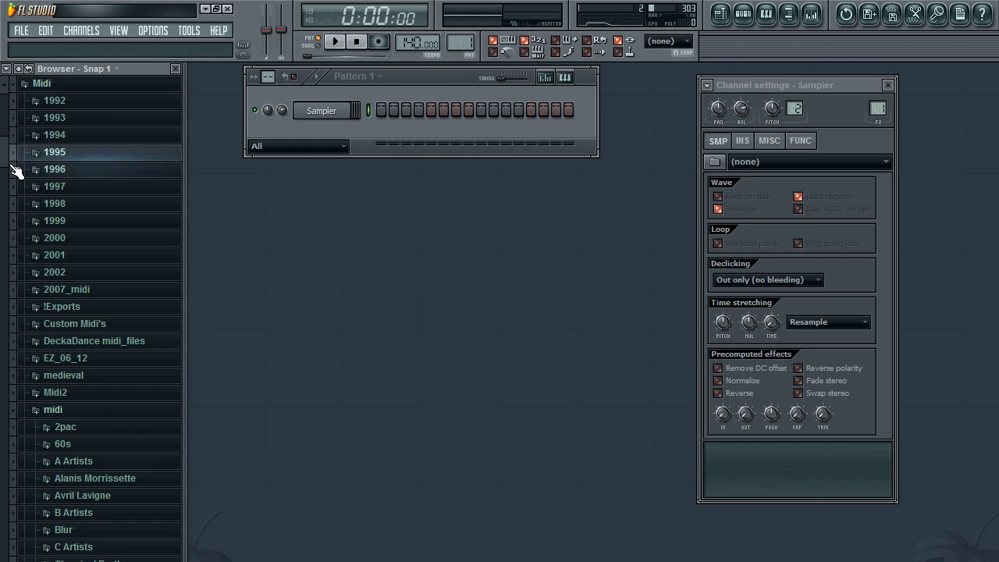
left_click_drag(6, 161, 7, 283)
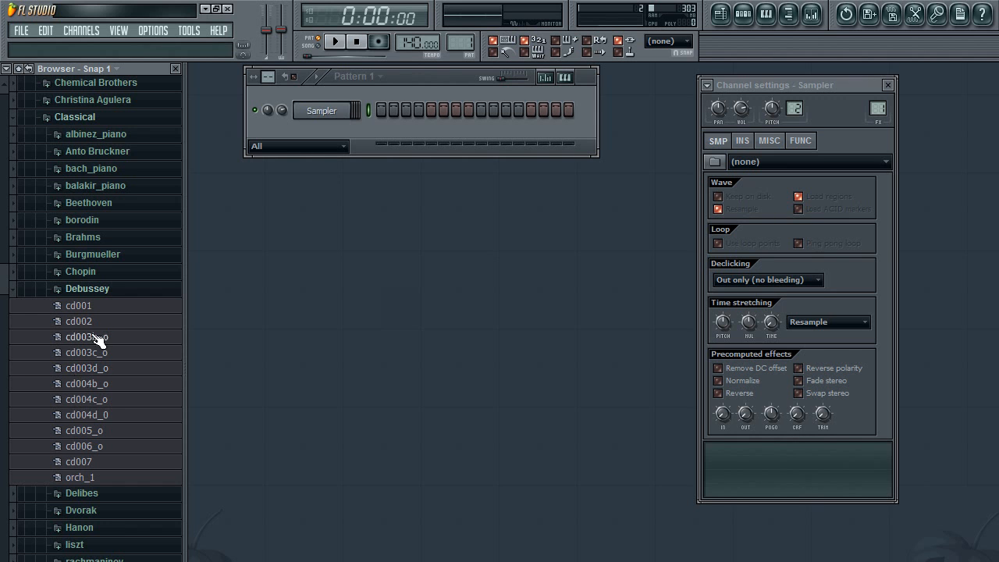
left_click(78, 295)
left_click(78, 295)
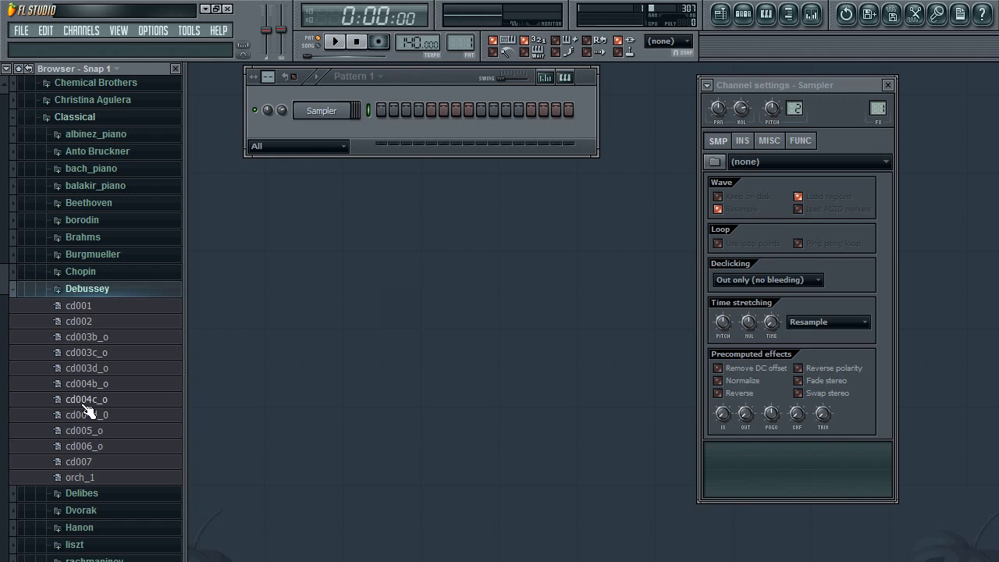
Open the Debussey folder in Windows Explorer, go up to its parent Classical folder, and close the Explorer window.
right_click(85, 295)
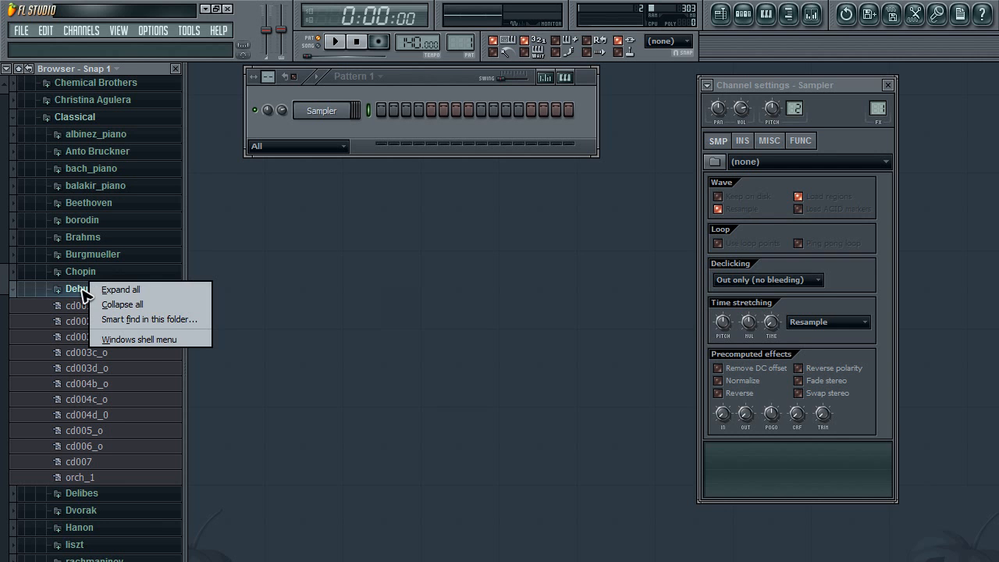
left_click(139, 339)
left_click(234, 76)
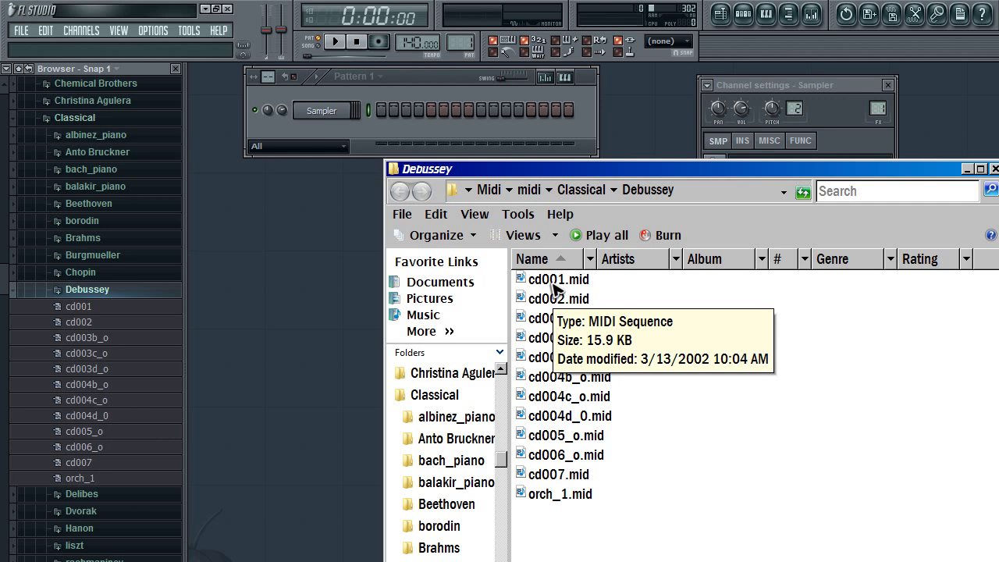
left_click(578, 190)
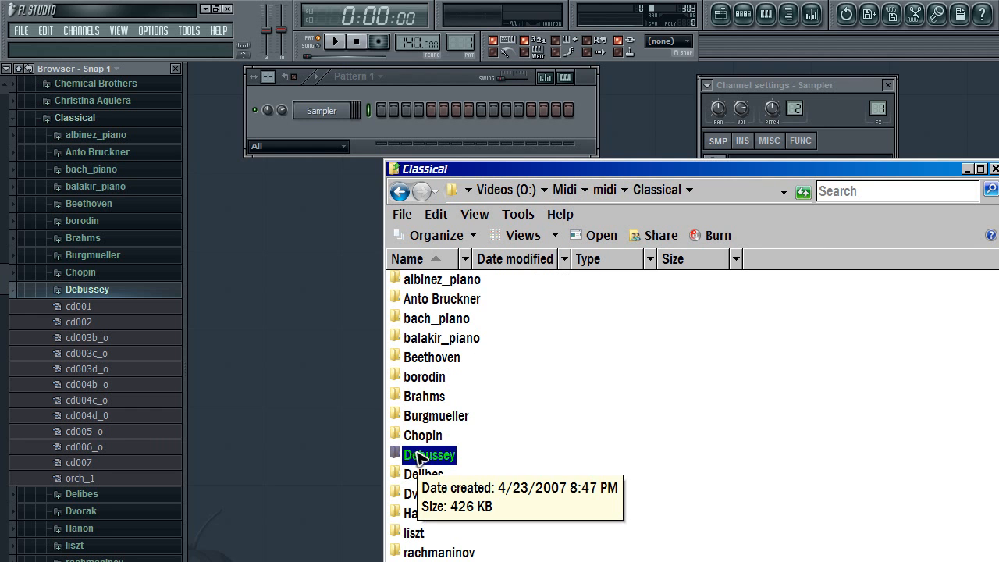
mouse_move(420, 462)
left_mouse_down()
mouse_move(292, 336)
mouse_move(148, 259)
mouse_move(118, 266)
mouse_move(419, 434)
mouse_move(425, 451)
left_mouse_up()
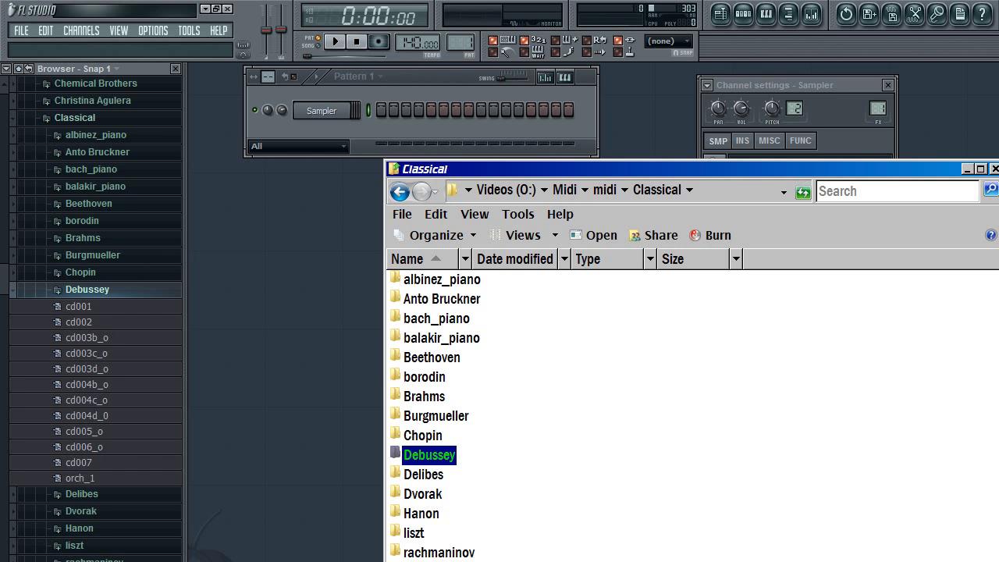
left_click(995, 169)
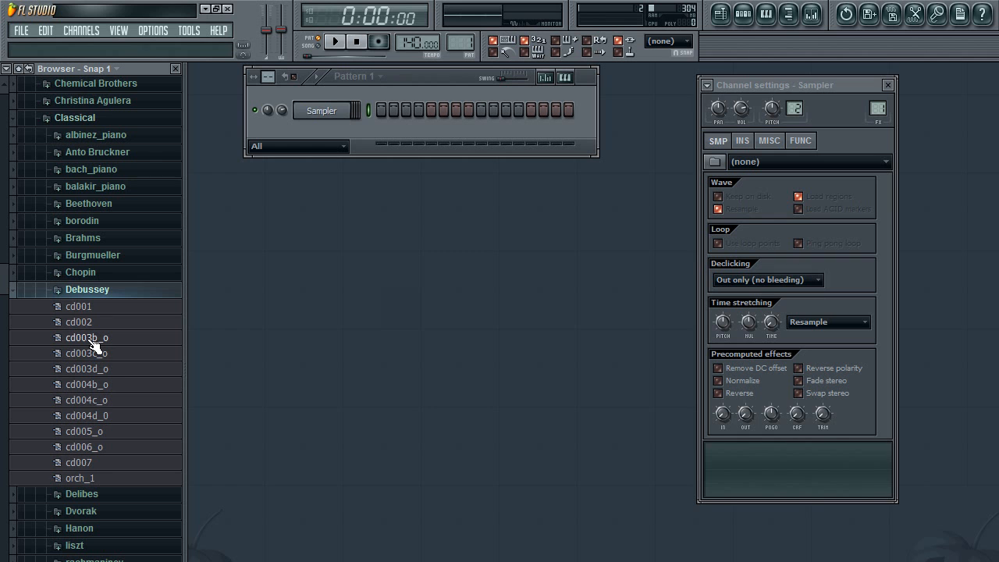
Import all tracks of cd004b_o.mid as a new project with Fruity LSD and one channel per track, without saving the current project.
left_click(91, 385)
left_click_drag(105, 385, 320, 385)
left_click(565, 397)
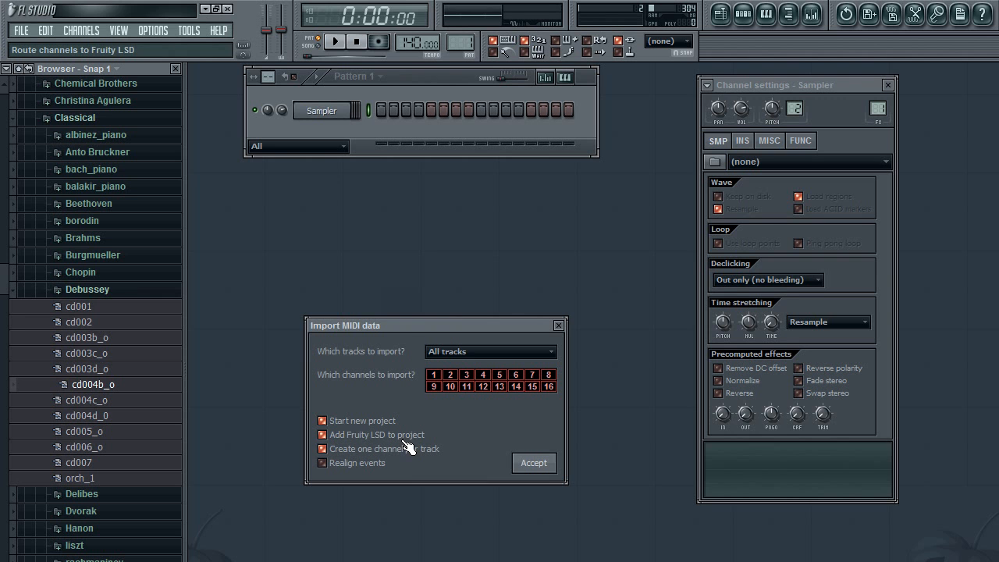
left_click(536, 466)
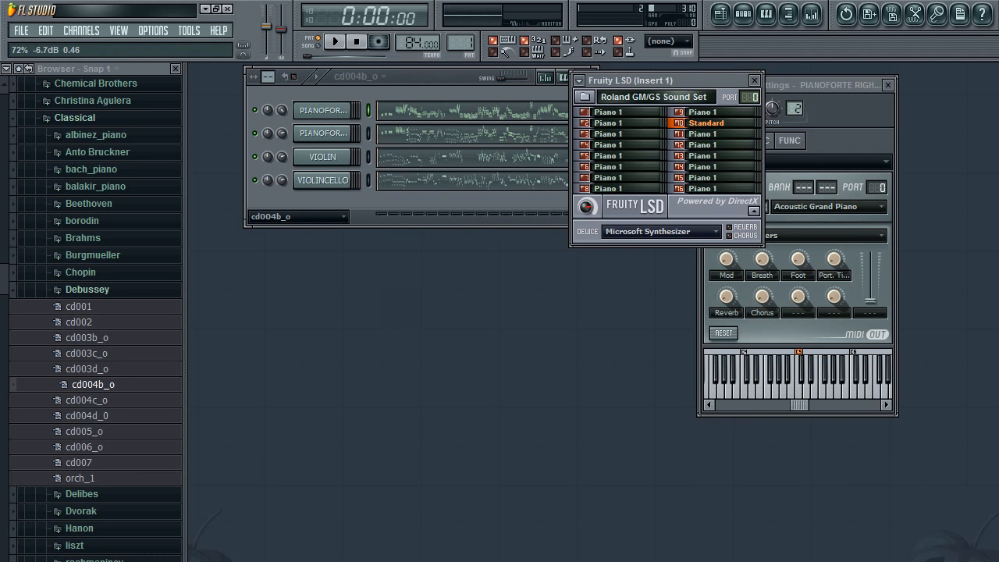
Adjust the main volume and play back the imported cd004b_o pattern for a few seconds before stopping it.
left_click_drag(266, 30, 266, 28)
left_click_drag(392, 87, 363, 121)
left_click(335, 41)
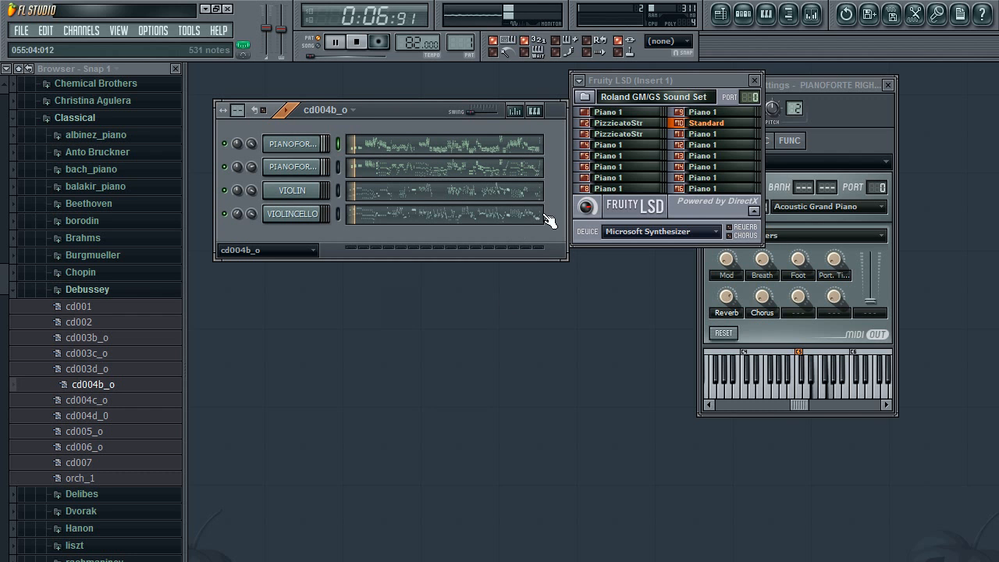
left_click(359, 44)
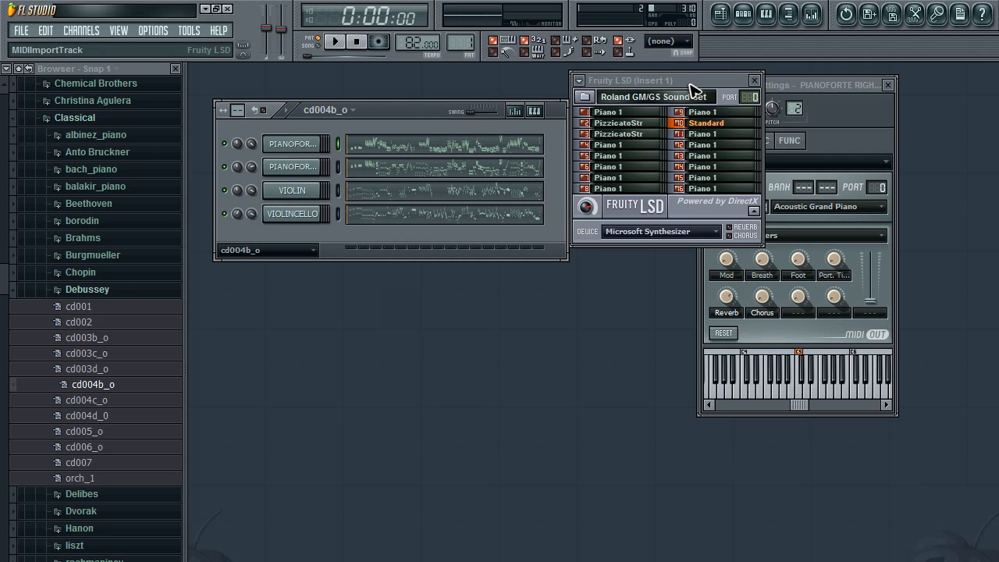
Reposition the Fruity LSD and step sequencer windows and replay the beginning of the cd004b_o pattern.
left_click_drag(693, 87, 718, 100)
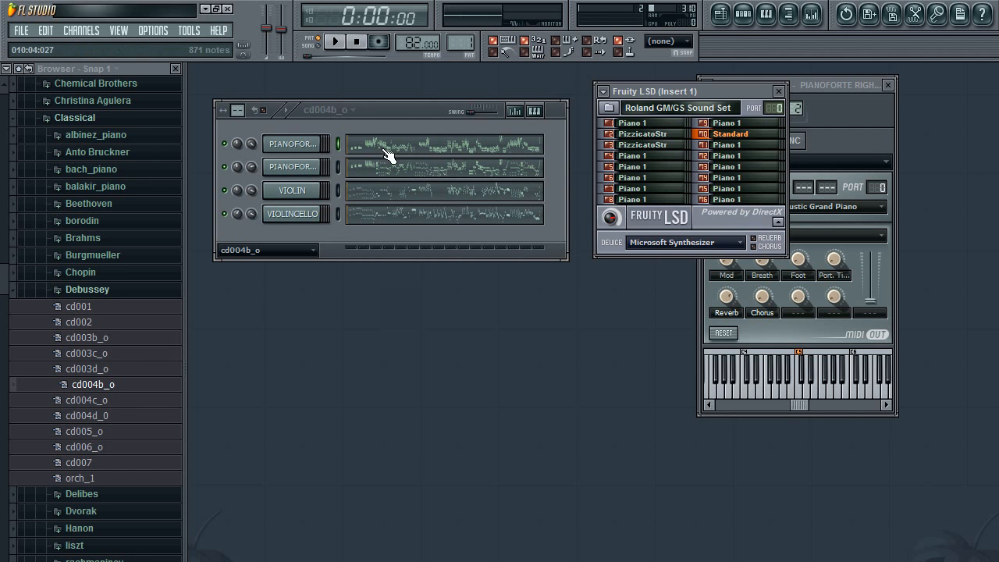
left_click(338, 43)
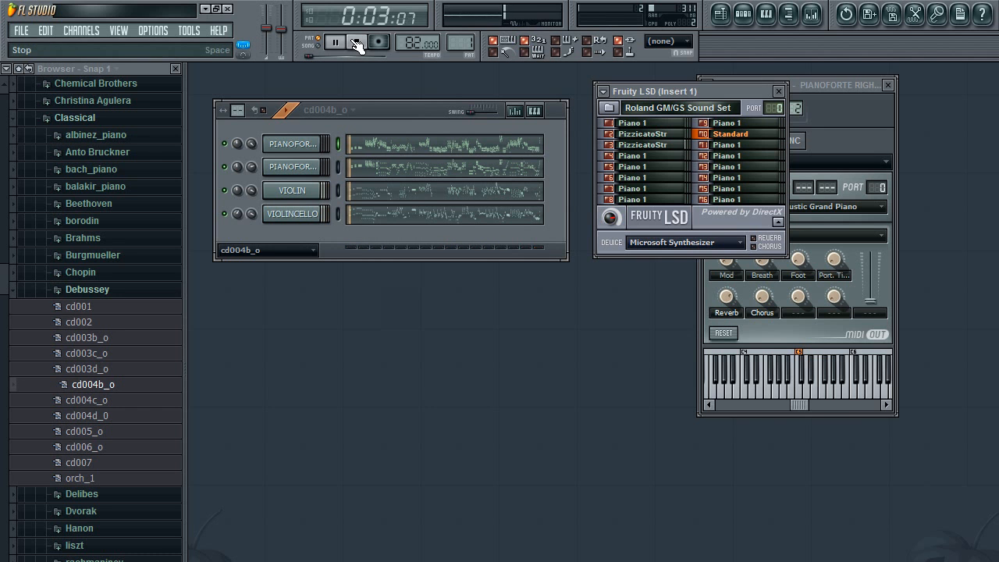
left_click(356, 44)
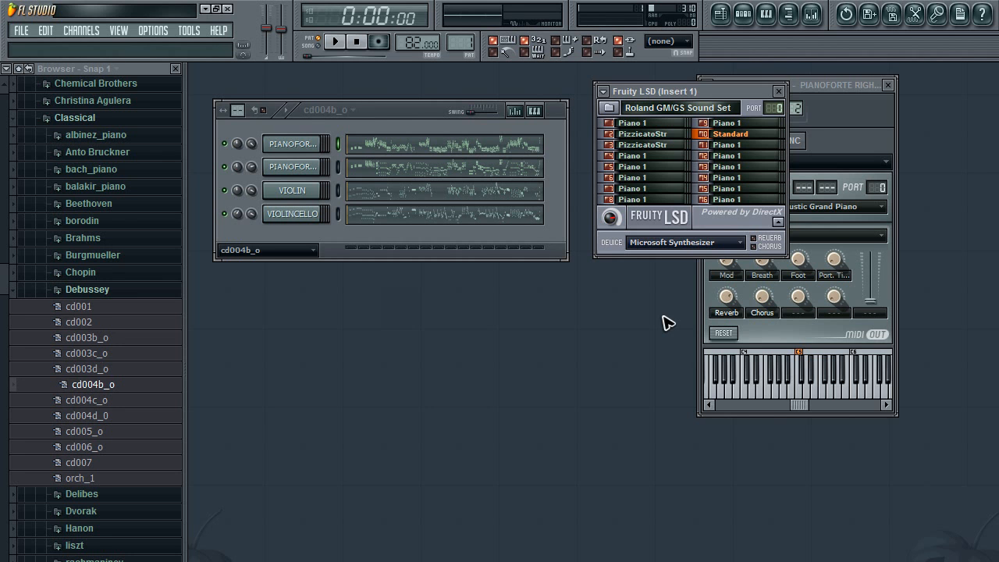
left_click_drag(395, 114, 408, 91)
Import cd003d_o.mid from the Debussey folder as a new project, discarding the unsaved changes.
left_click_drag(92, 370, 305, 368)
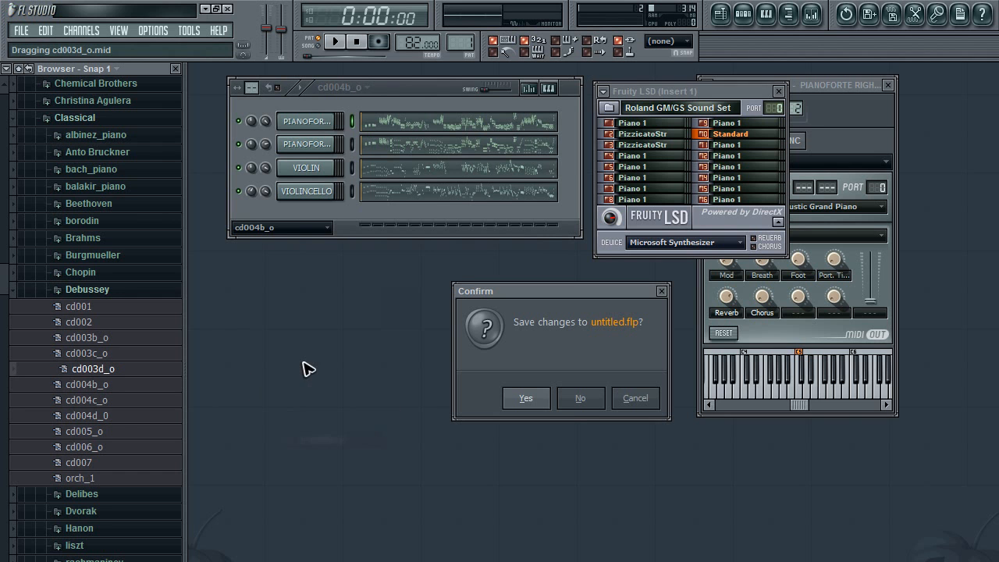
left_click(576, 399)
left_click(530, 463)
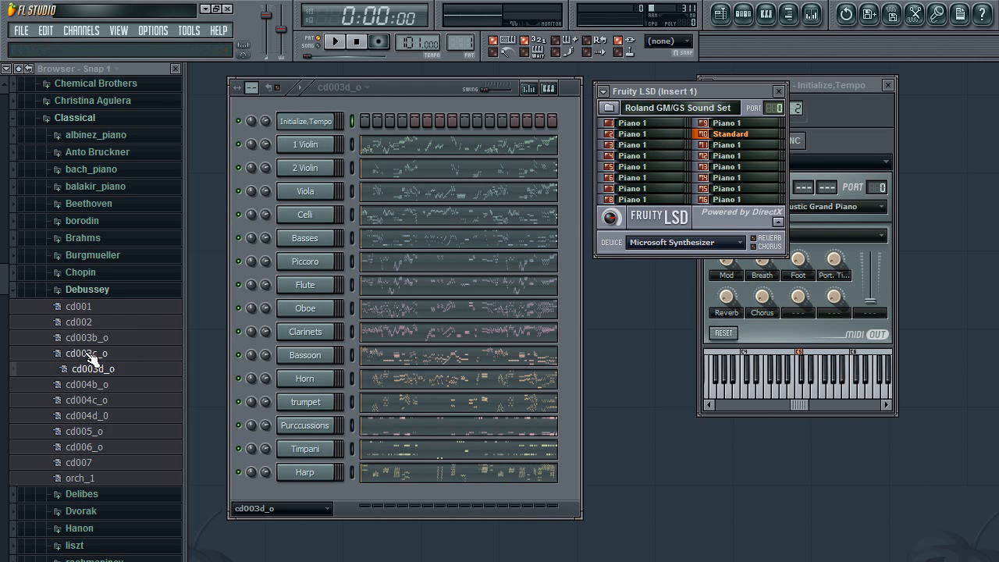
Import cd003c_o.mid and cd003b_o.mid one after the other as new projects with Fruity LSD, discarding the unsaved changes.
left_click_drag(86, 355, 694, 442)
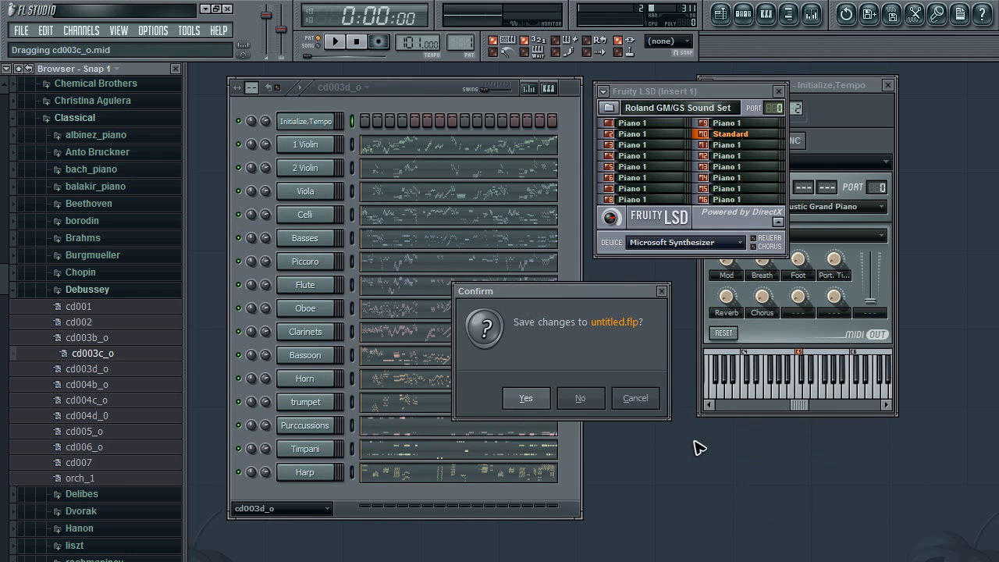
left_click(579, 399)
left_click_drag(86, 338, 647, 346)
left_click(579, 399)
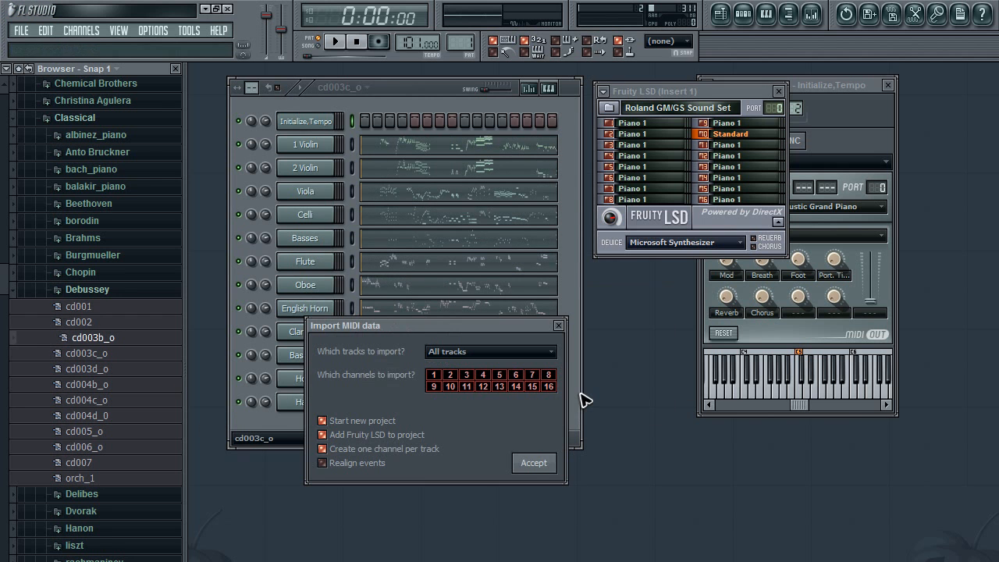
left_click(534, 462)
Import cd004c_o.mid from the Debussey folder as a new project, discarding the unsaved changes.
left_click_drag(80, 402, 625, 462)
left_click(577, 398)
left_click(526, 465)
Play the beginning of the cd004c_o pattern twice, stopping playback each time.
left_click(335, 41)
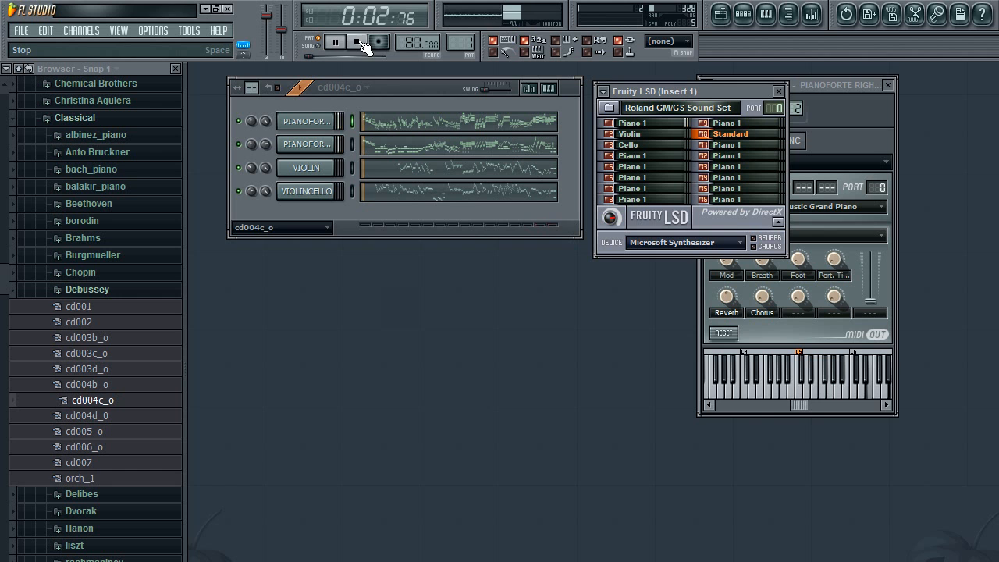
left_click(358, 41)
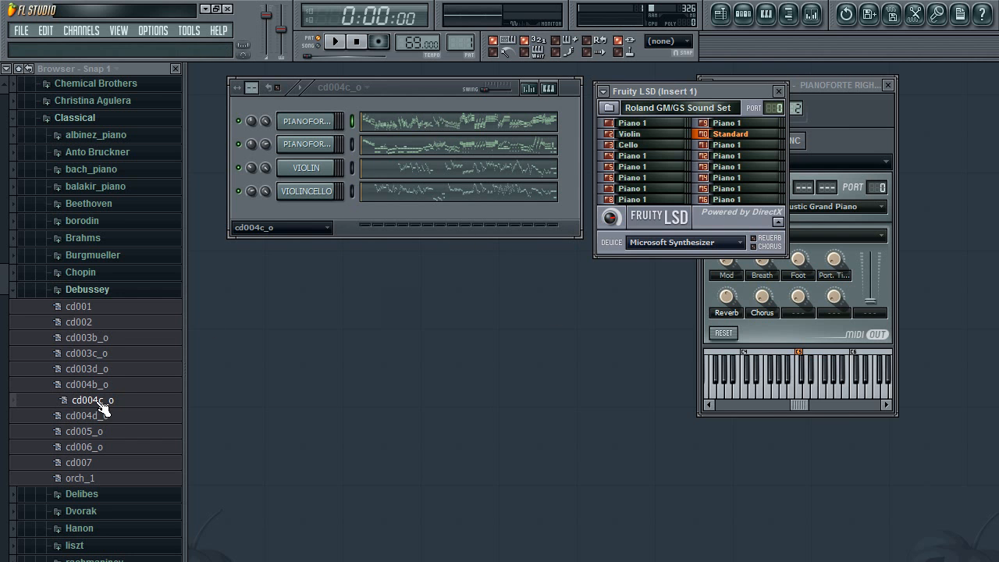
left_click(335, 42)
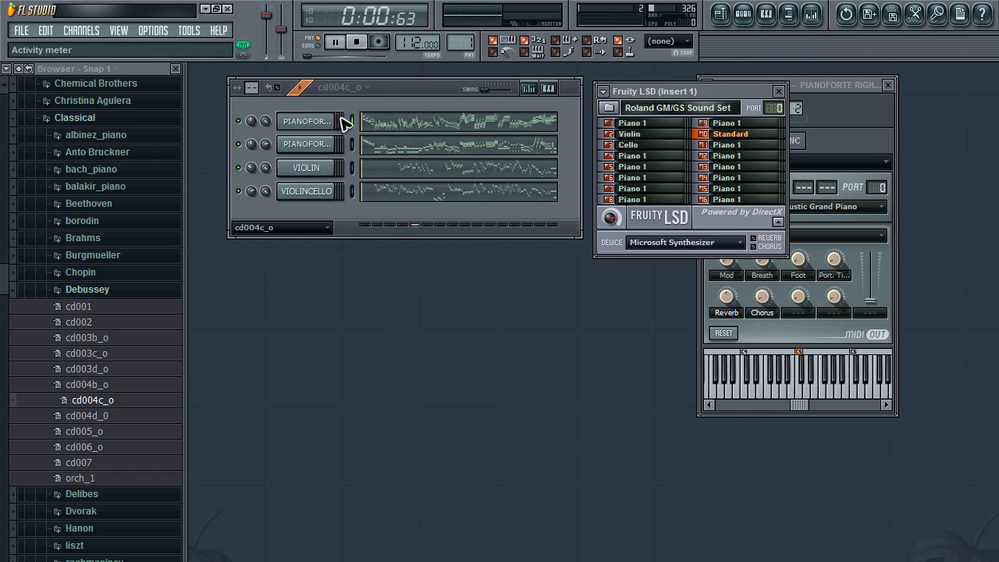
left_click(357, 43)
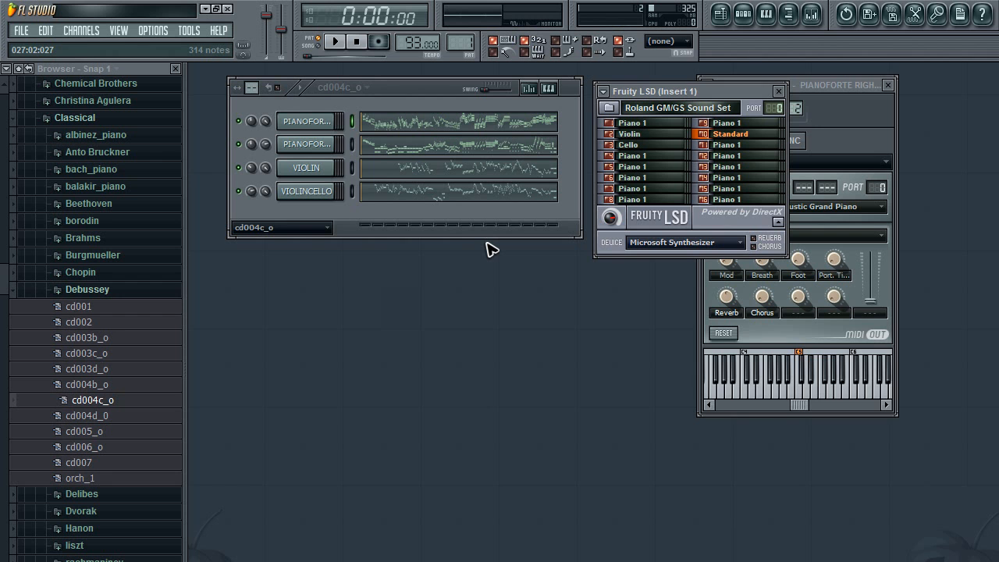
Re-import all tracks of cd004c_o.mid as a new project without Fruity LSD, one channel per track, discarding the unsaved changes.
left_click_drag(88, 401, 275, 402)
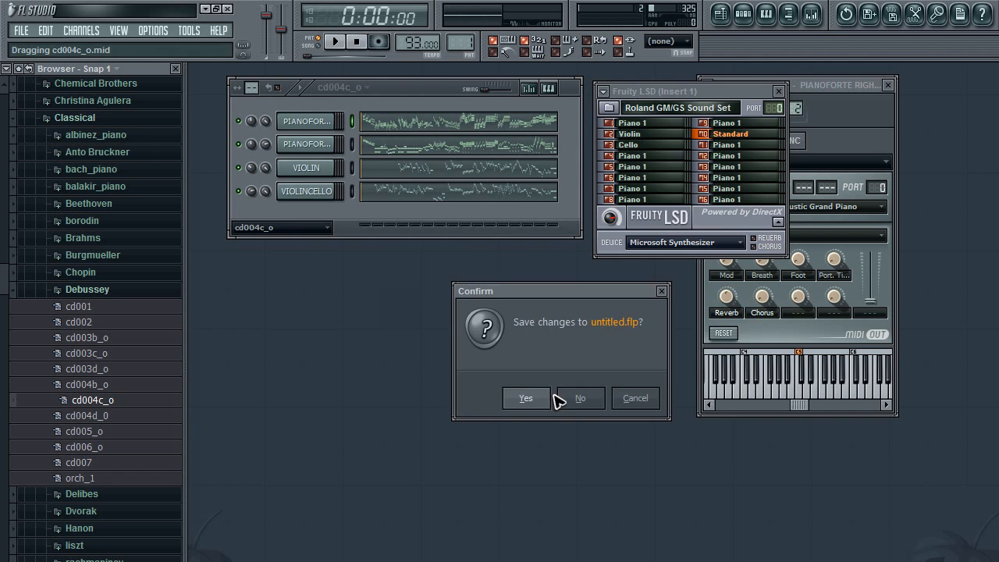
left_click(575, 400)
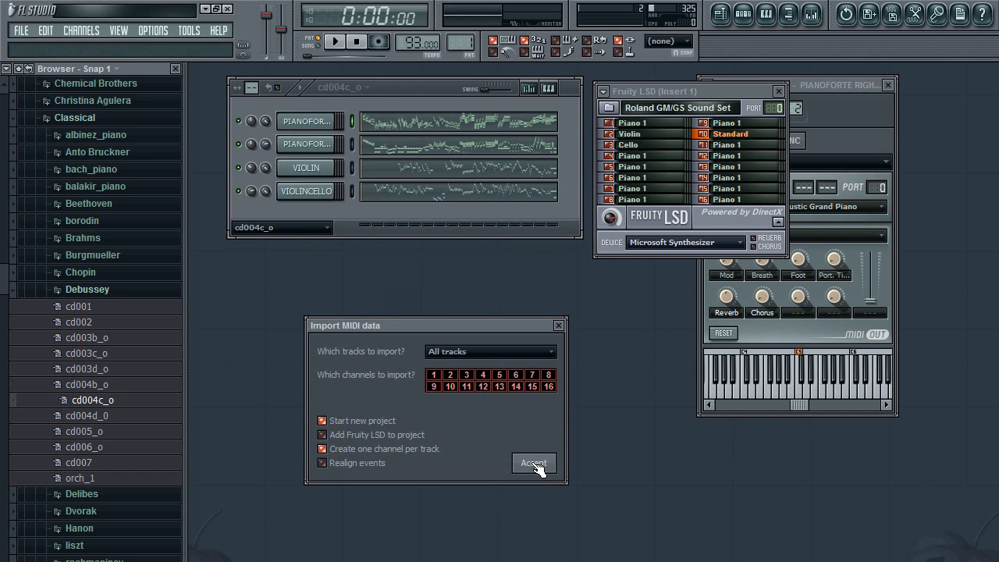
left_click(323, 449)
left_click(323, 448)
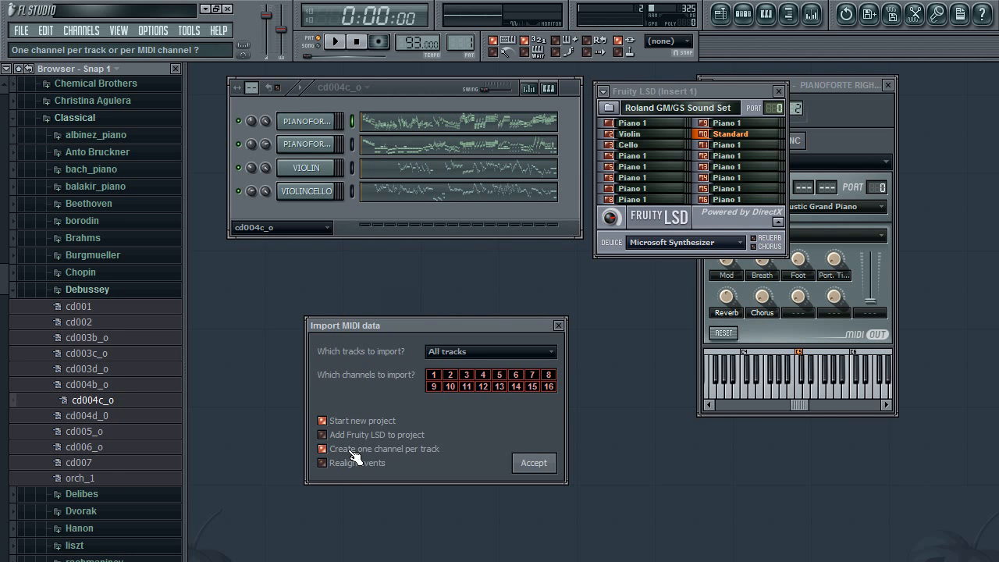
left_click(491, 353)
left_click(477, 362)
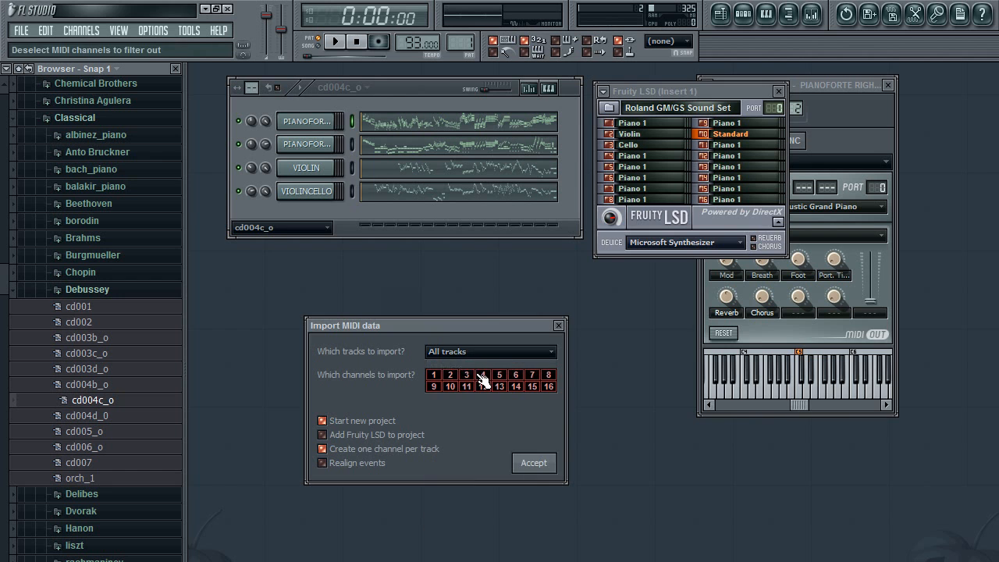
left_click(534, 462)
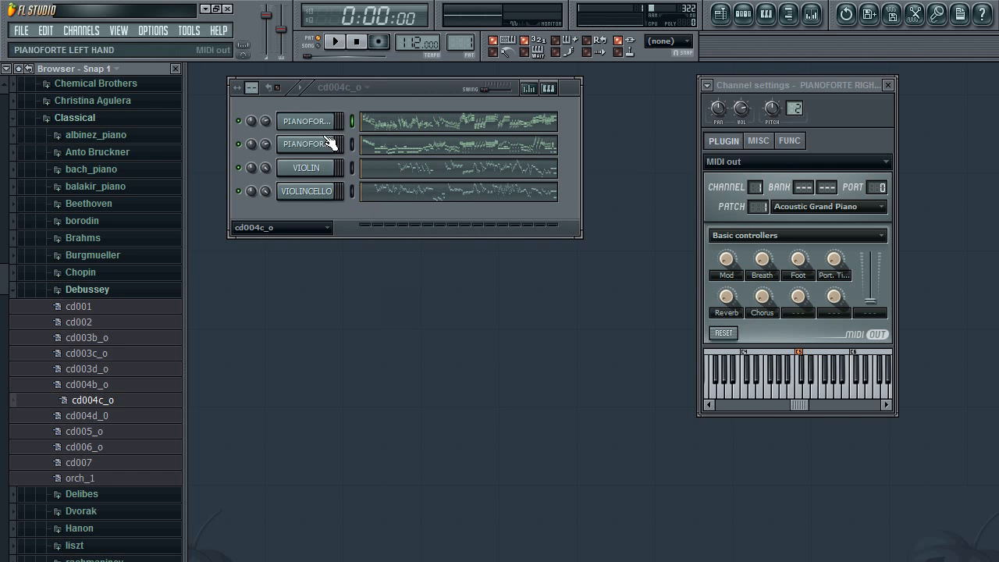
Examine the MIDI out channel settings of the two PIANOFORTE channels, VIOLIN and VIOLINCELLO.
left_click_drag(410, 92, 431, 95)
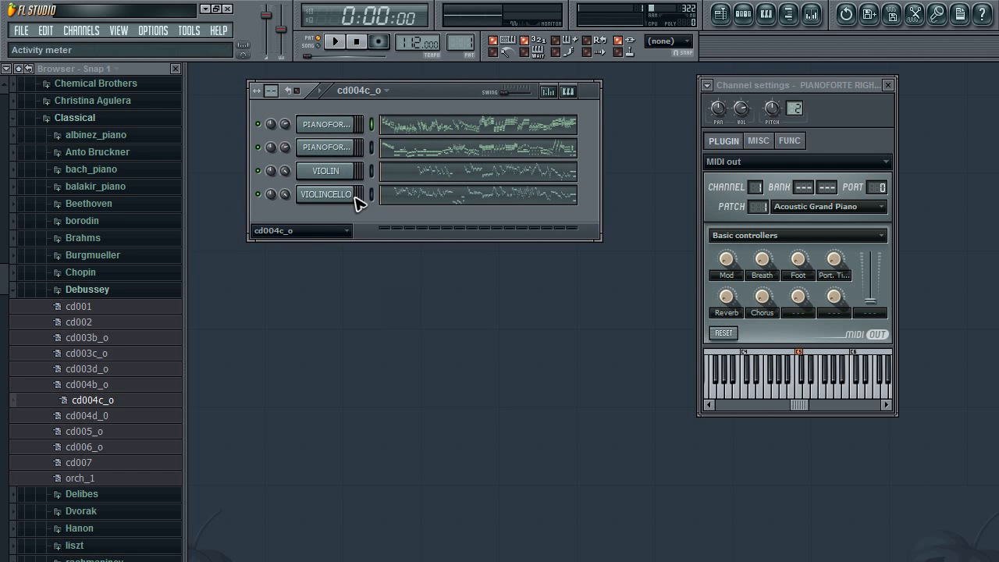
left_click(328, 148)
left_click(330, 169)
left_click(332, 196)
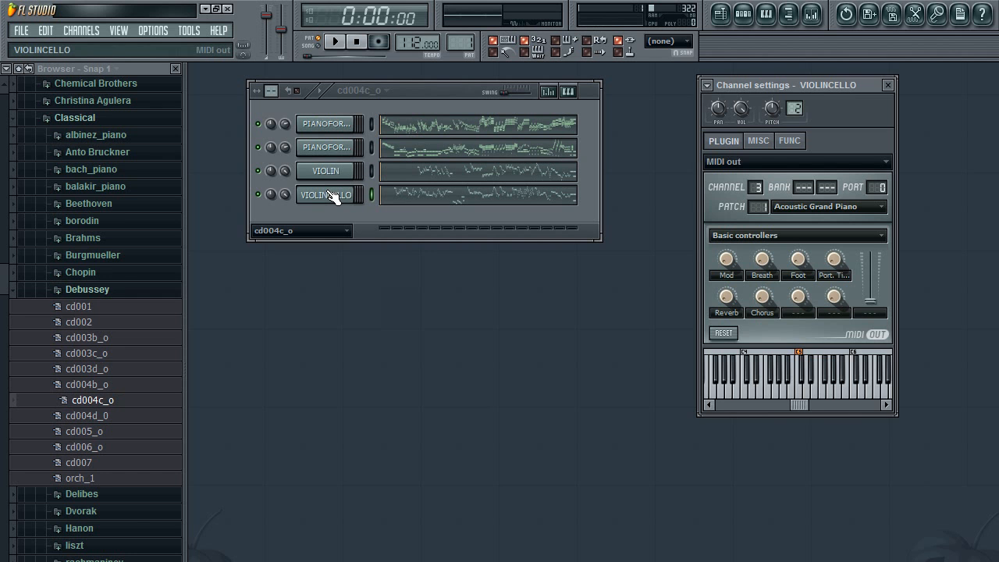
left_click(330, 125)
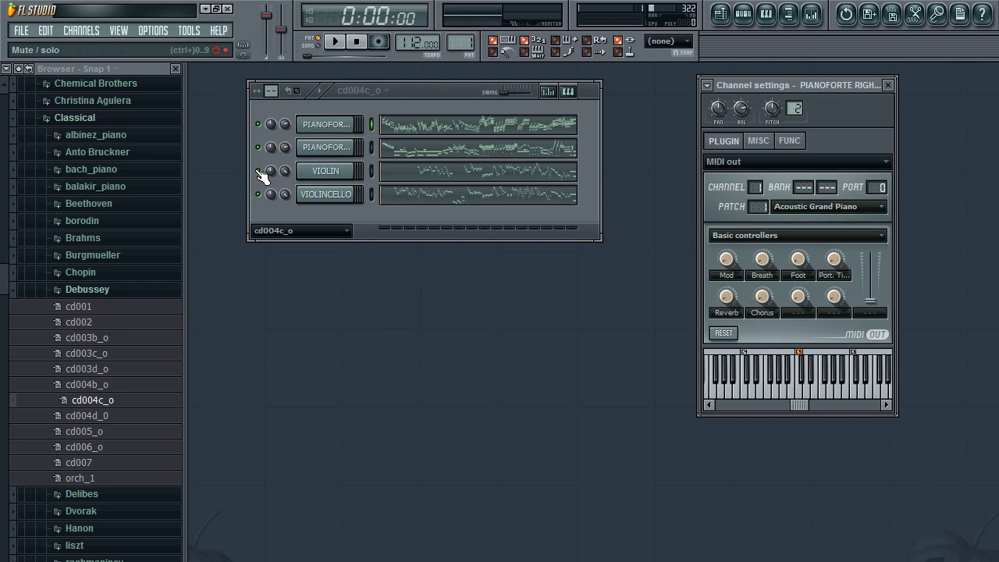
left_click(328, 149)
left_click(324, 175)
left_click(332, 197)
left_click(334, 175)
left_click(334, 197)
left_click(328, 127)
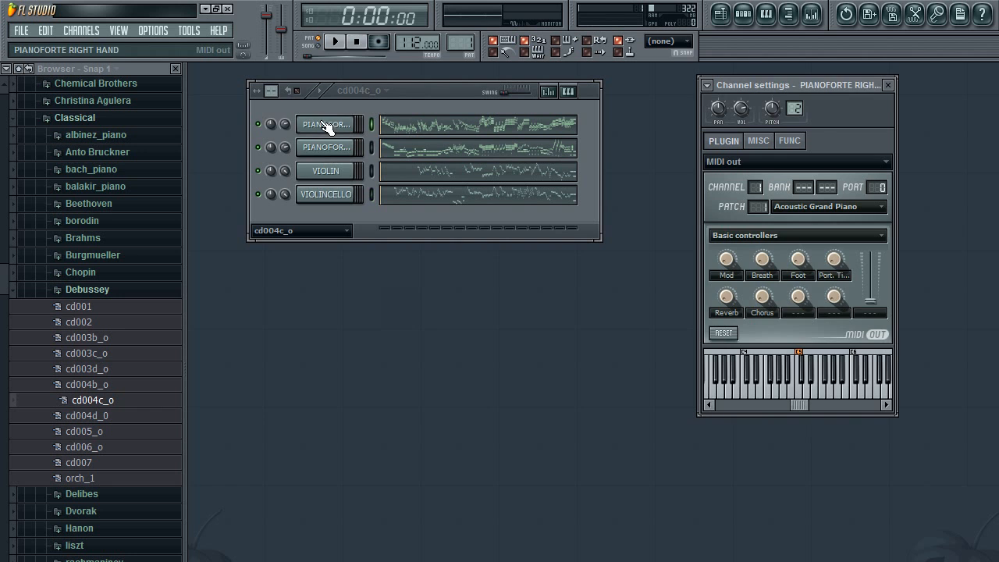
left_click(328, 148)
left_click(328, 172)
left_click(332, 193)
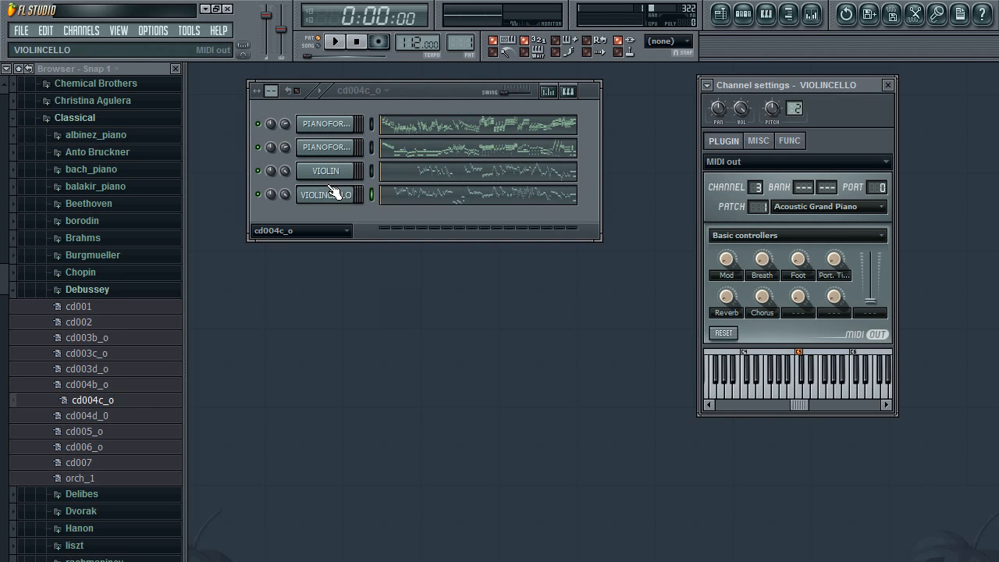
left_click(313, 125)
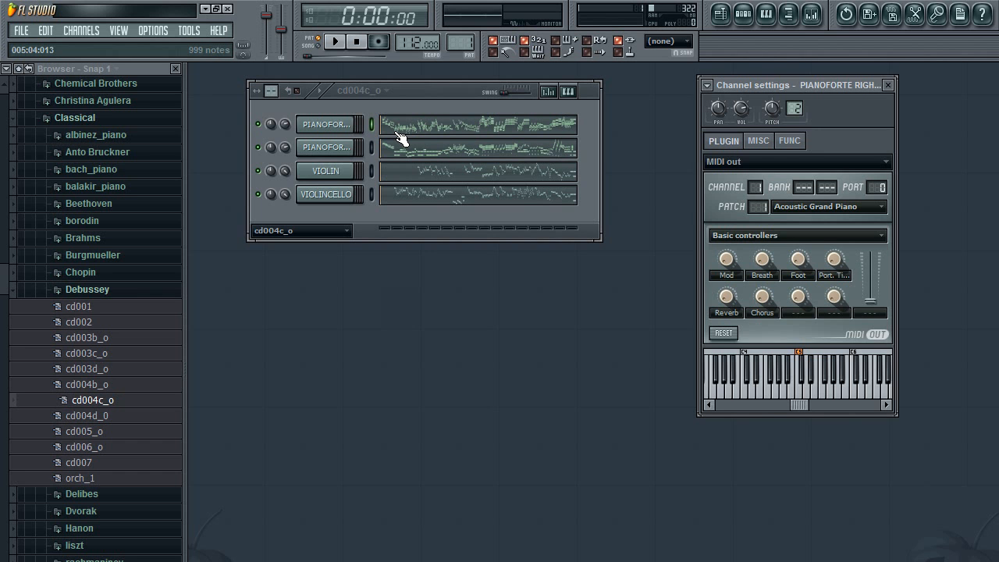
Lower the project tempo to 10 BPM.
mouse_move(430, 94)
left_mouse_down()
mouse_move(453, 98)
mouse_move(436, 96)
left_mouse_up()
right_click(404, 43)
left_click(378, 64)
left_click_drag(406, 44, 406, 123)
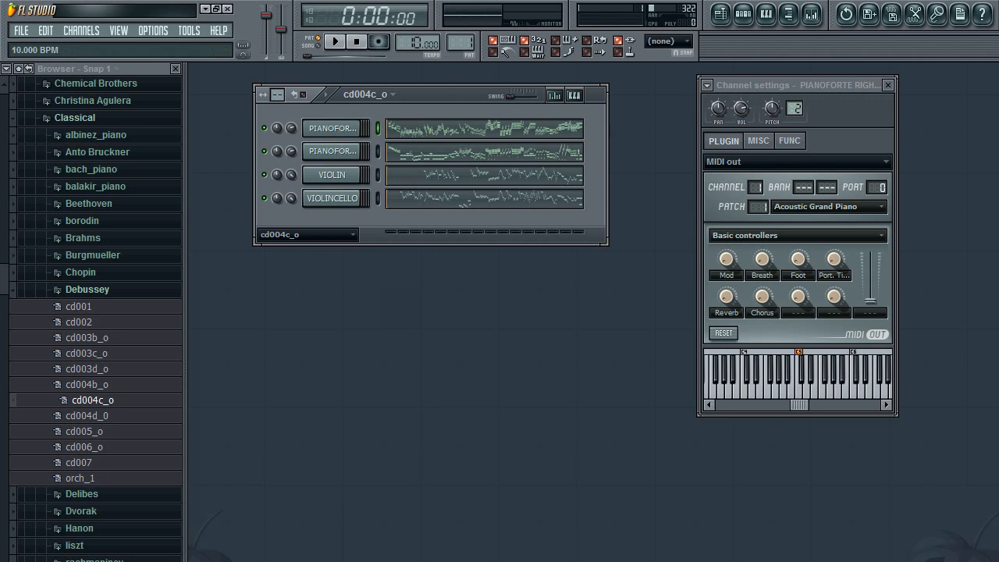
Try raising the project tempo manually twice, playing and stopping the pattern after each change.
left_click_drag(406, 69, 406, 23)
left_click(335, 41)
left_click(358, 45)
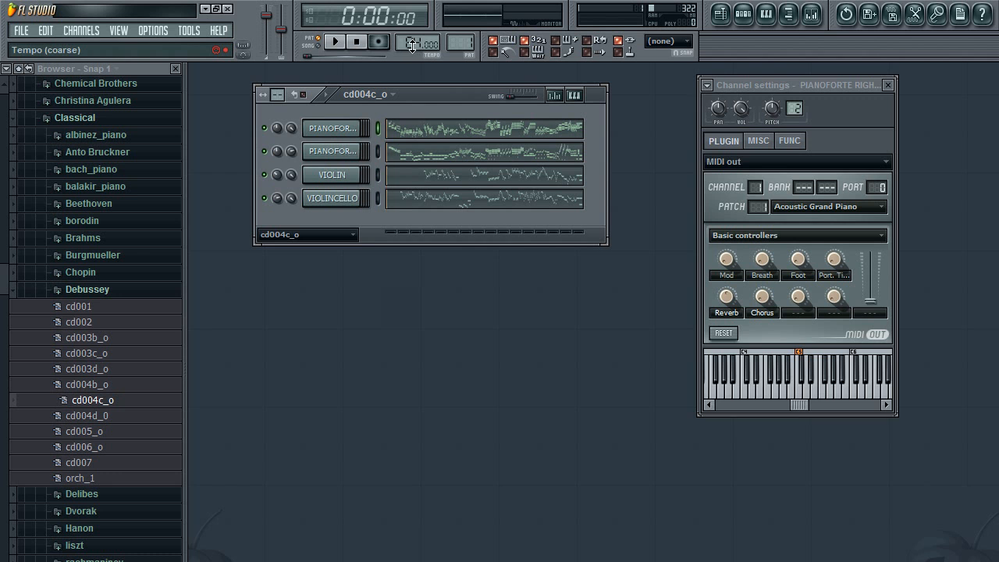
left_click_drag(408, 43, 412, 2)
left_click(337, 43)
left_click(357, 43)
Examine the tempo automation in the event editor along with the available event editing options.
right_click(411, 42)
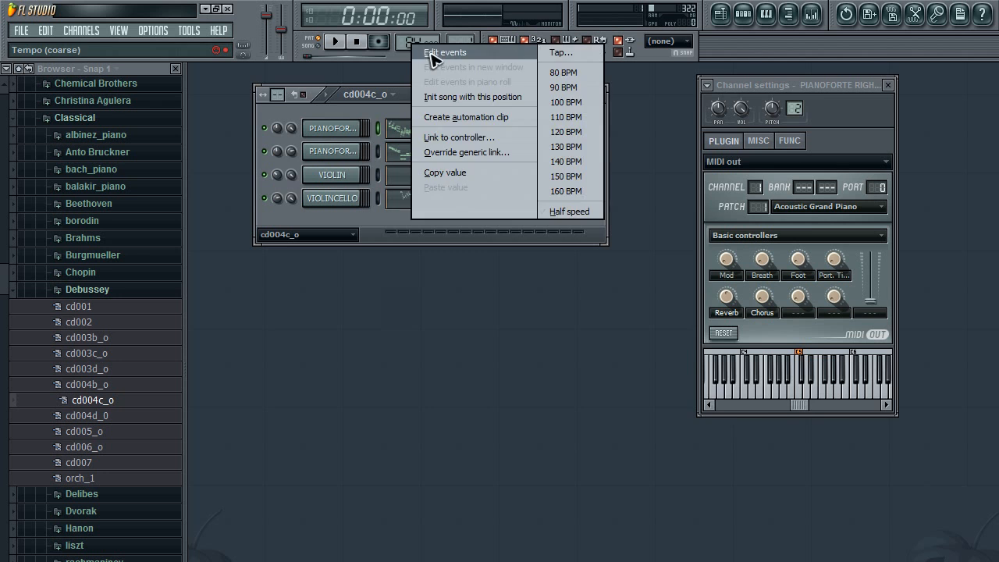
left_click(433, 50)
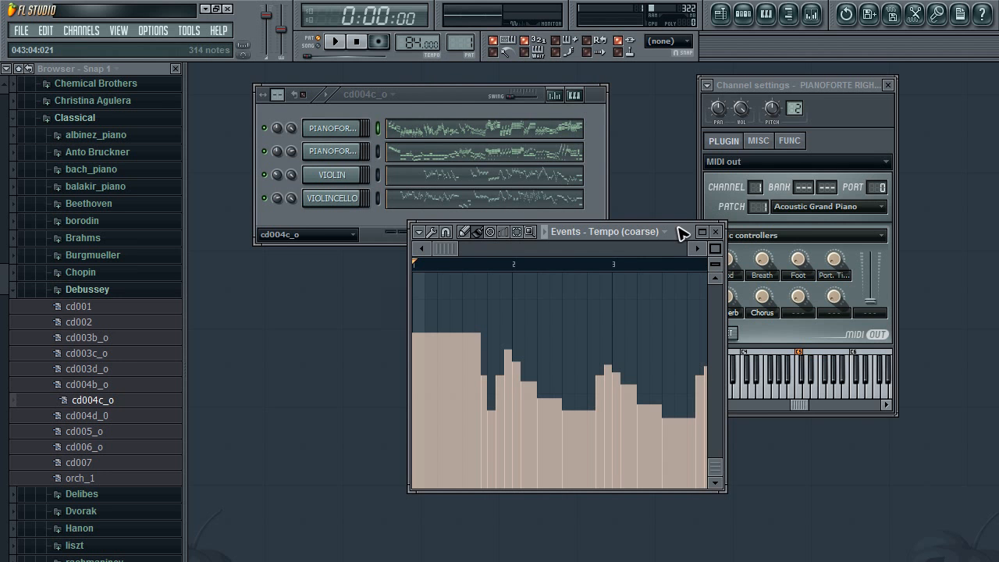
left_click_drag(439, 249, 551, 269)
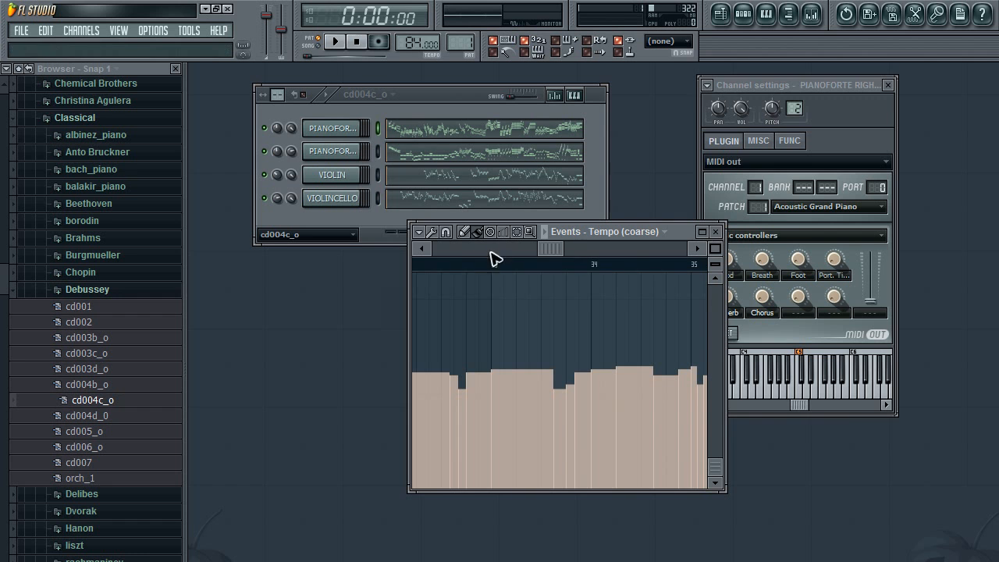
left_click(420, 232)
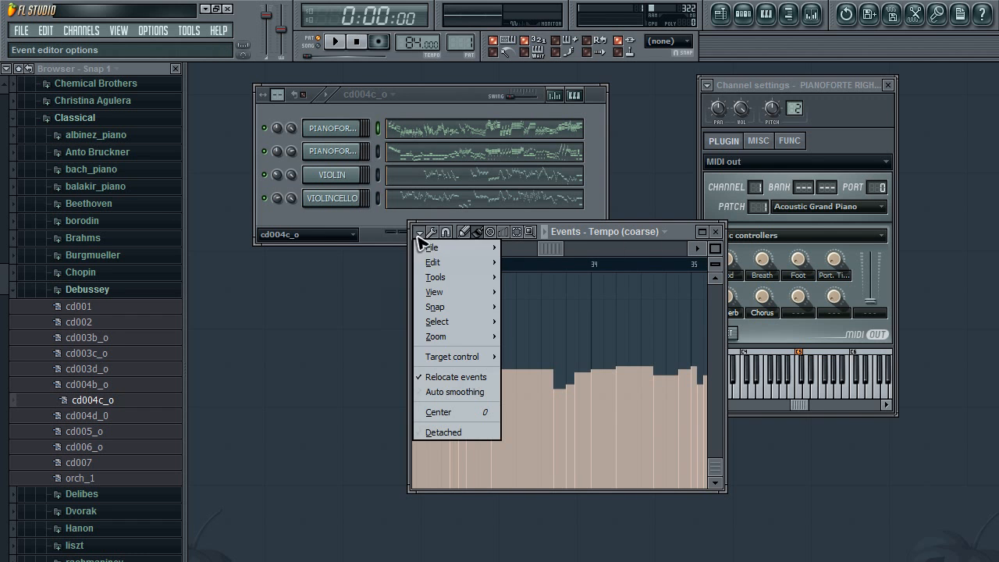
mouse_move(446, 263)
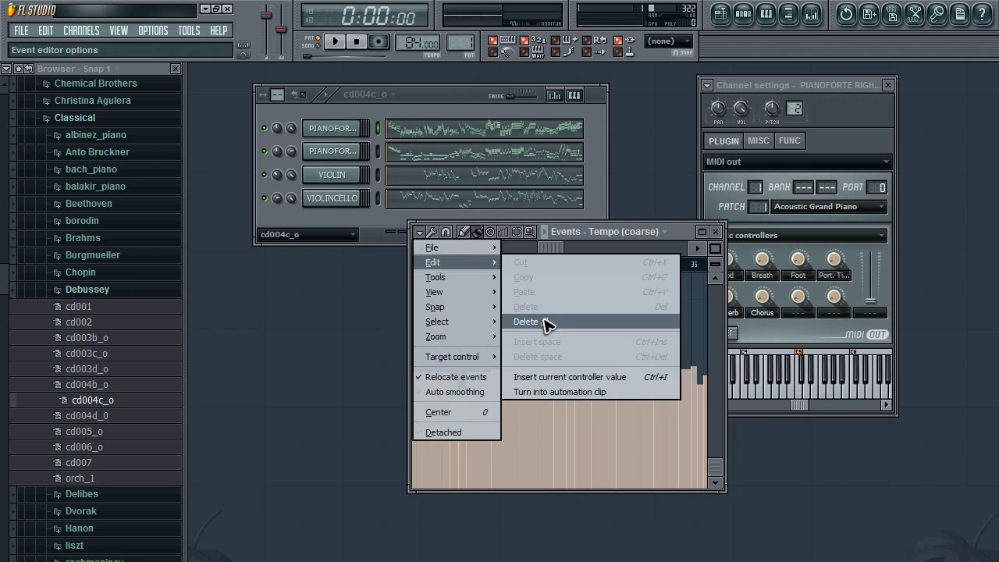
left_click(718, 234)
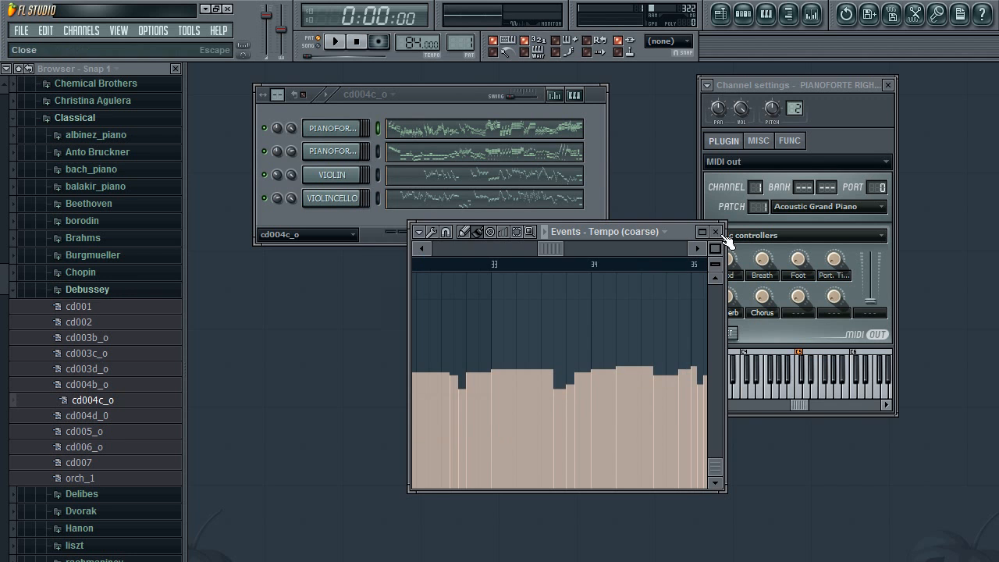
left_click(718, 234)
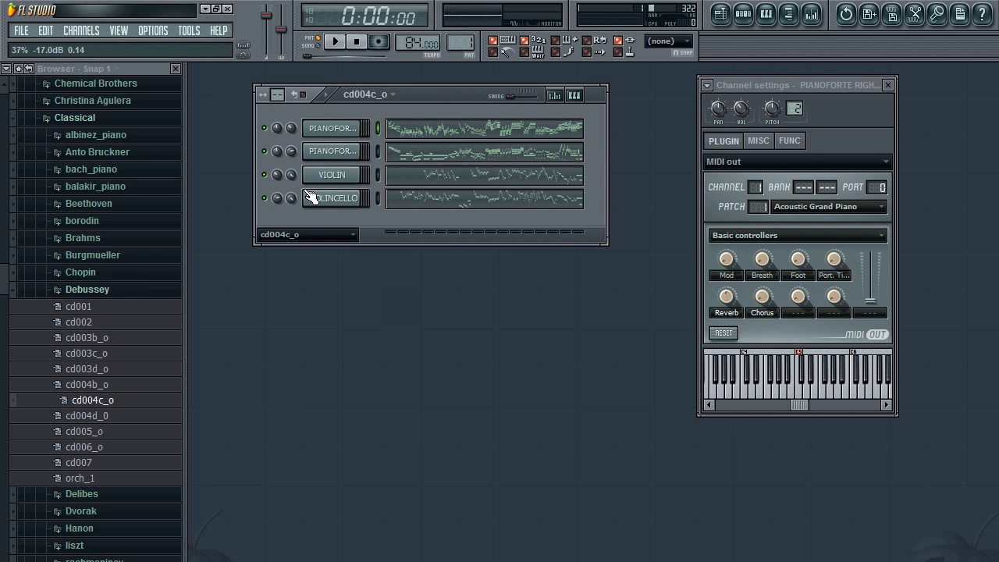
Try adjusting the VIOLIN channel's panning between two short playbacks of the pattern.
left_click(335, 42)
left_click(359, 43)
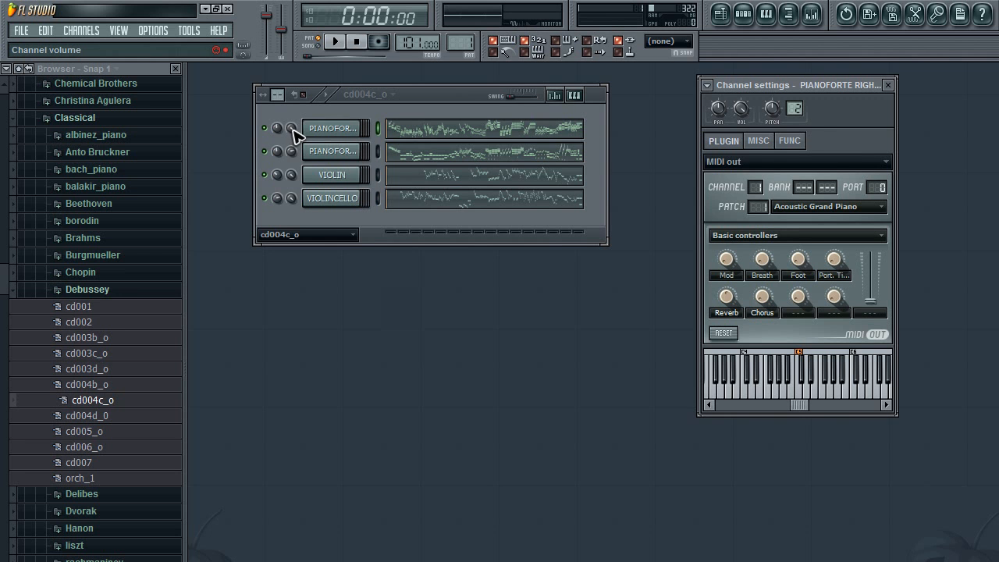
left_click(278, 178)
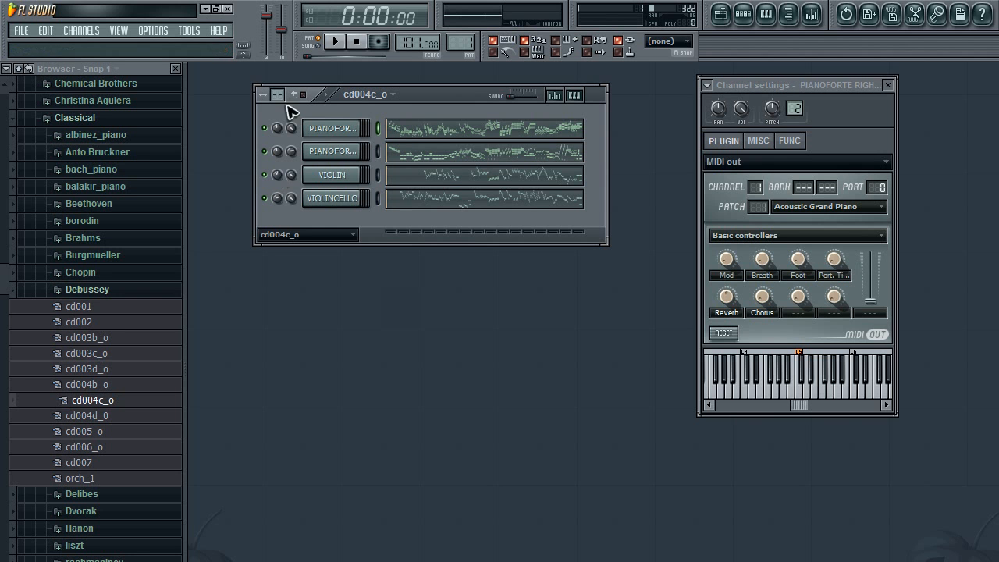
left_click(335, 42)
left_click(356, 41)
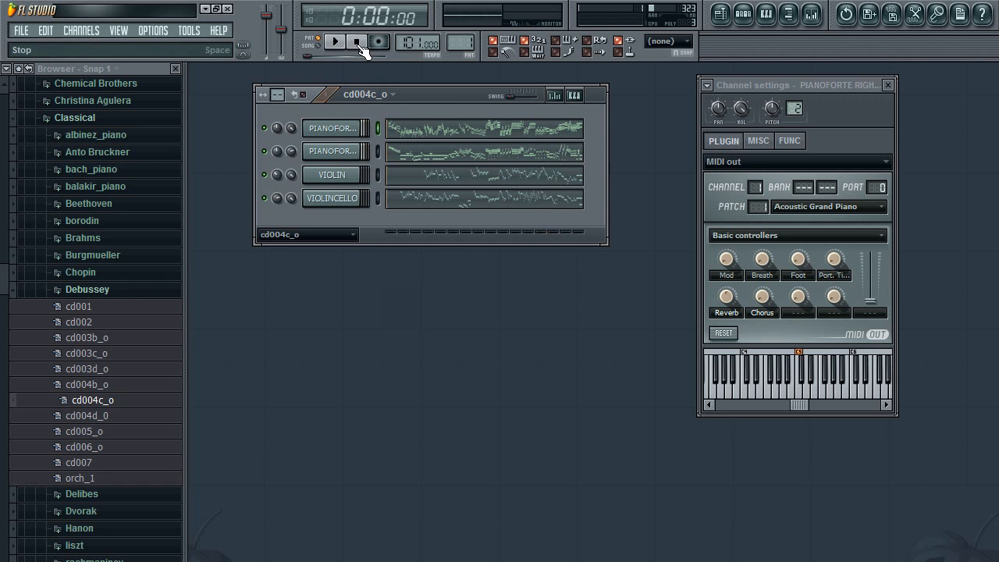
Delete all channel panning events of the VIOLIN channel in the event editor.
right_click(278, 178)
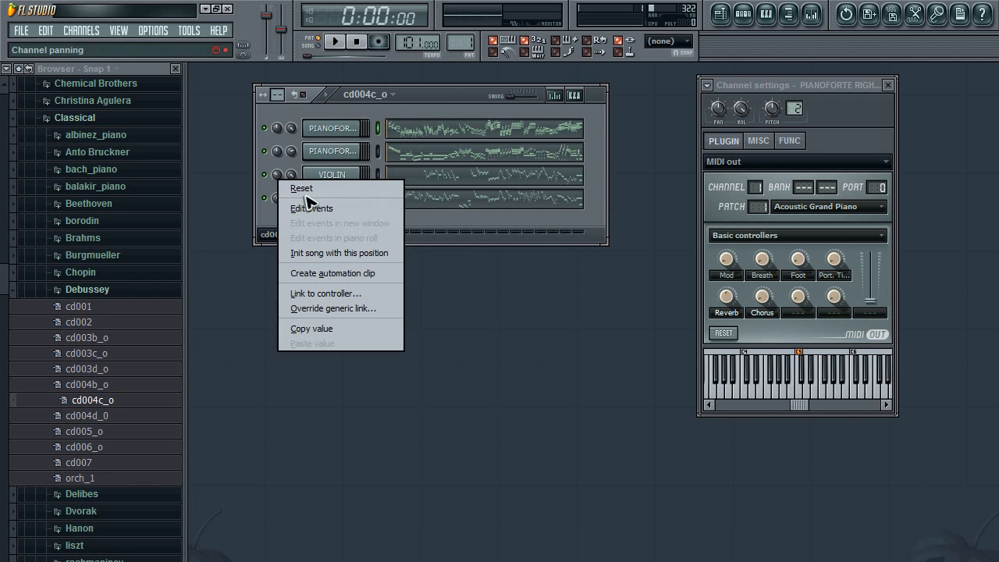
left_click(309, 205)
left_click(419, 233)
mouse_move(437, 263)
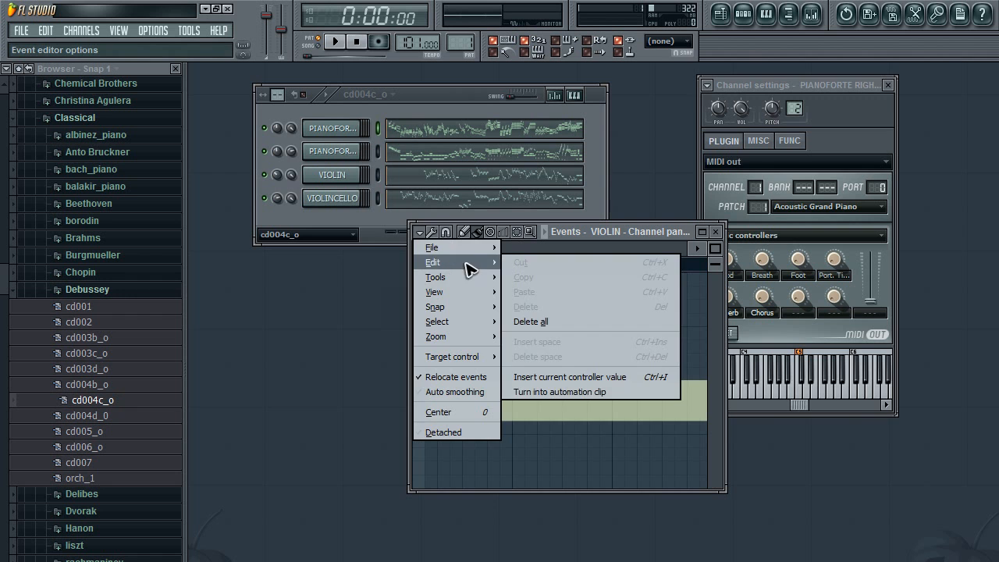
left_click(553, 326)
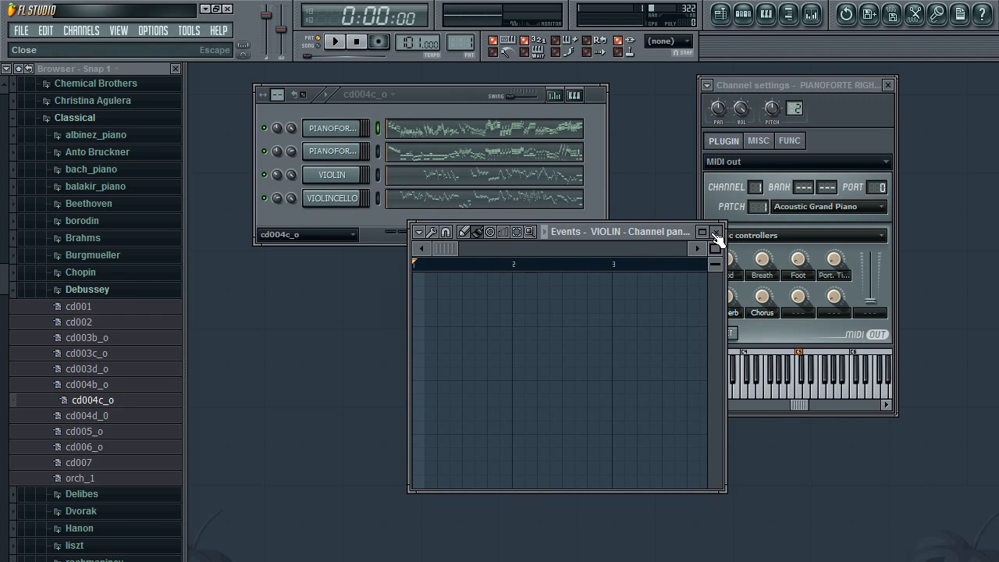
left_click(715, 231)
Play the start of the pattern twice to check the VIOLIN channel's panning.
left_click(335, 41)
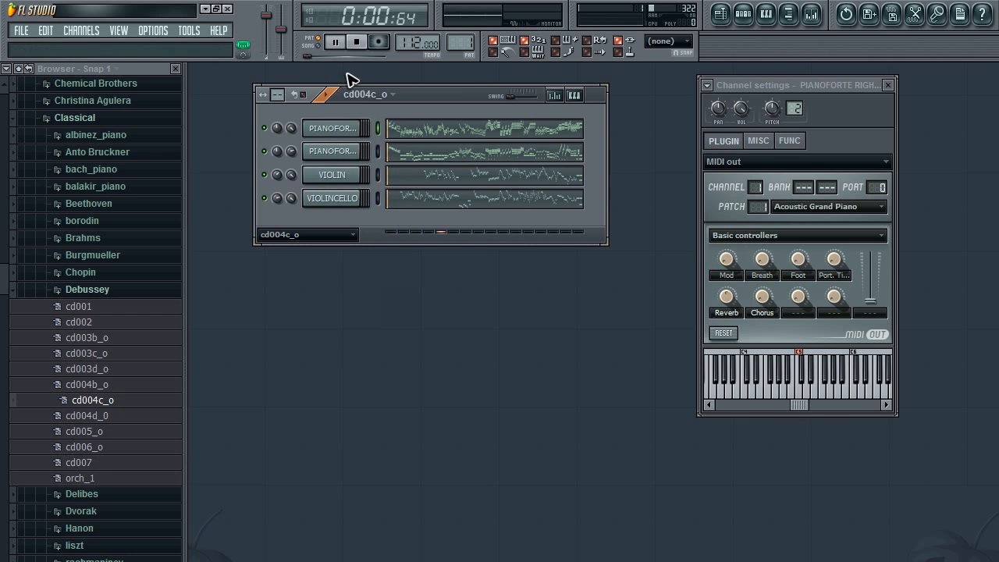
left_click(359, 43)
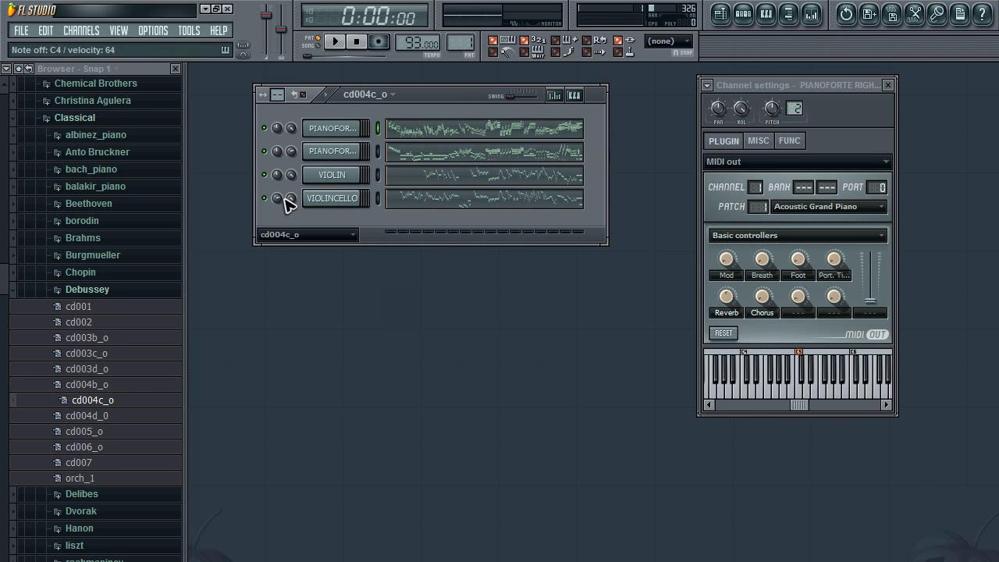
left_click(335, 41)
left_click(353, 43)
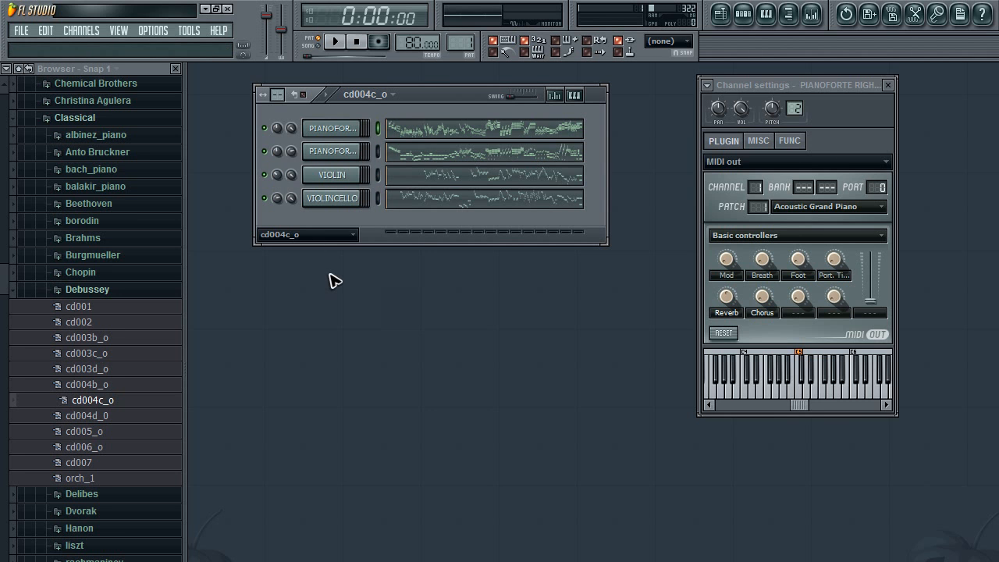
Replace the first PIANOFORTE channel's MIDI out generator with Fruity Soundfont Player.
right_click(336, 131)
left_click(330, 223)
right_click(335, 130)
mouse_move(430, 289)
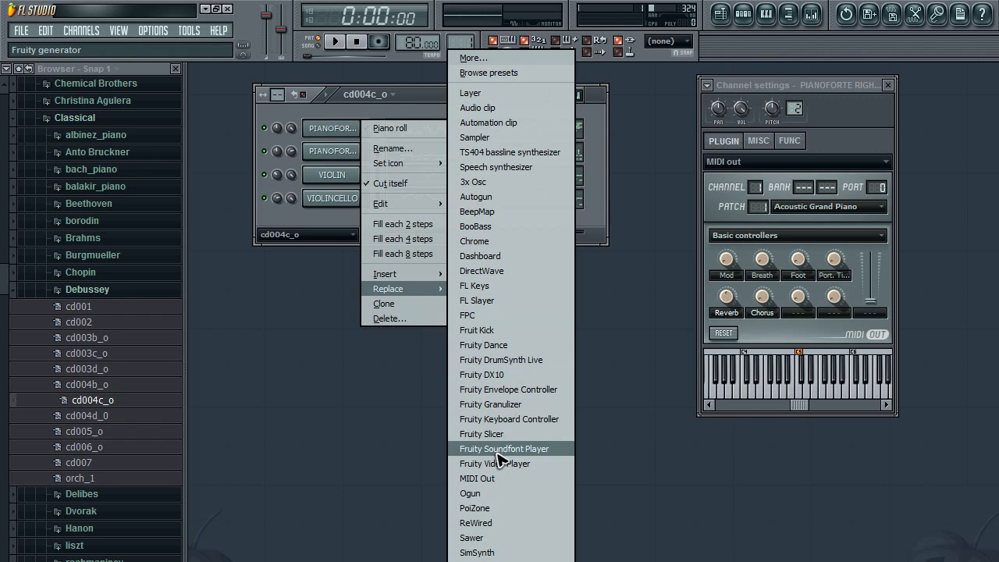
left_click(496, 448)
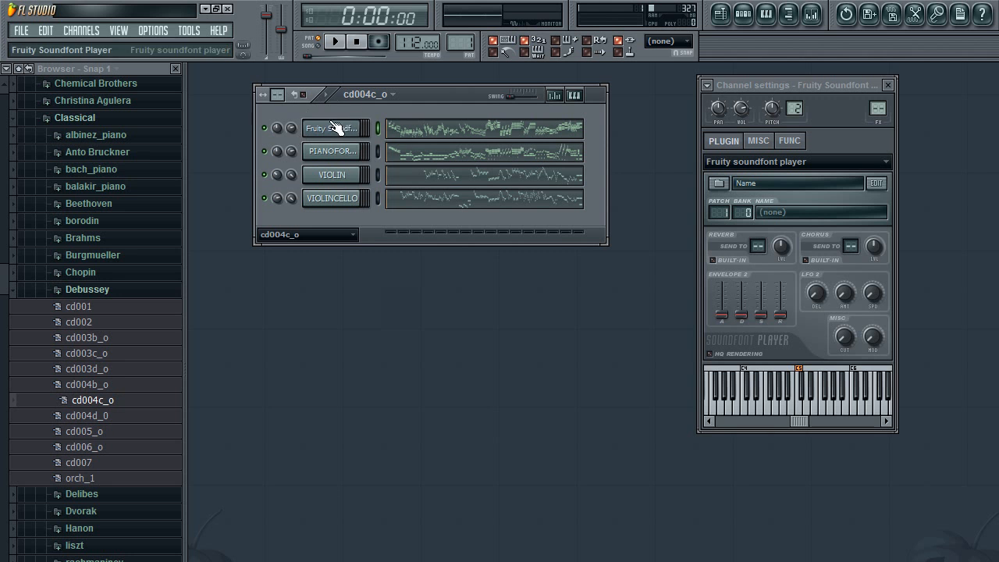
Load the one_full soundfont from Soundfonts > DT_Freebies > Grand Piano onto the Fruity Soundfont Player channel.
left_click_drag(5, 283, 3, 561)
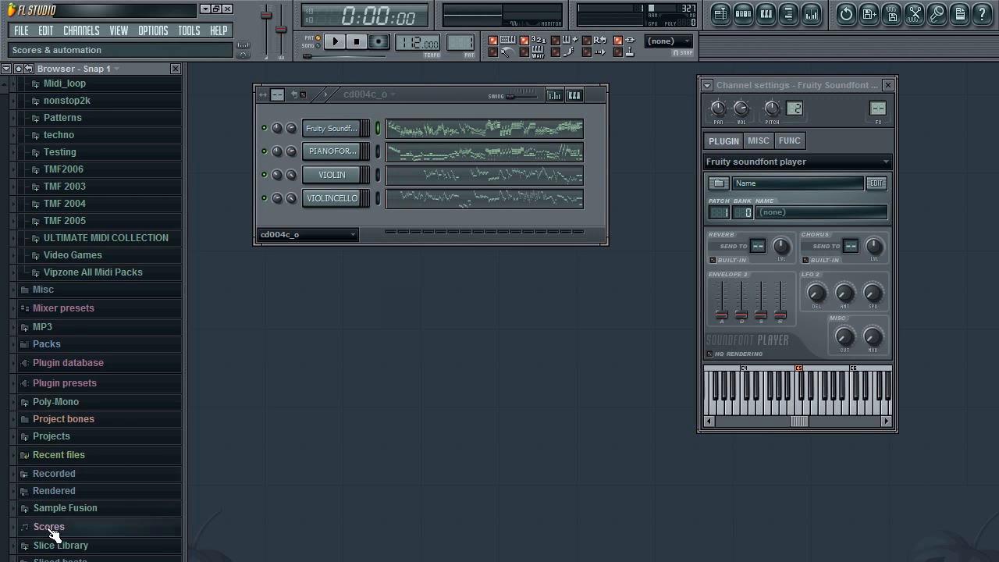
left_click(48, 561)
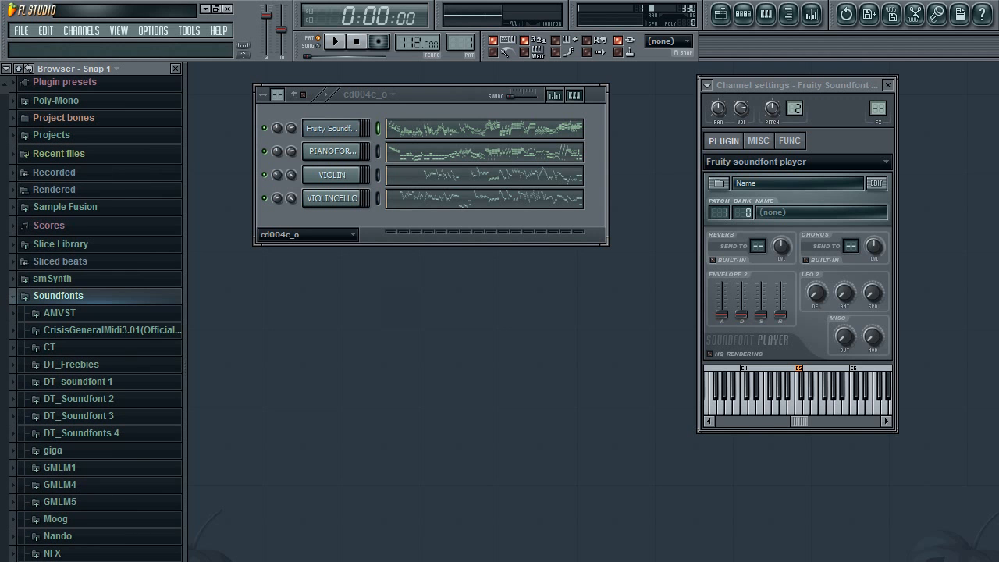
scroll(59, 528, "down", 1)
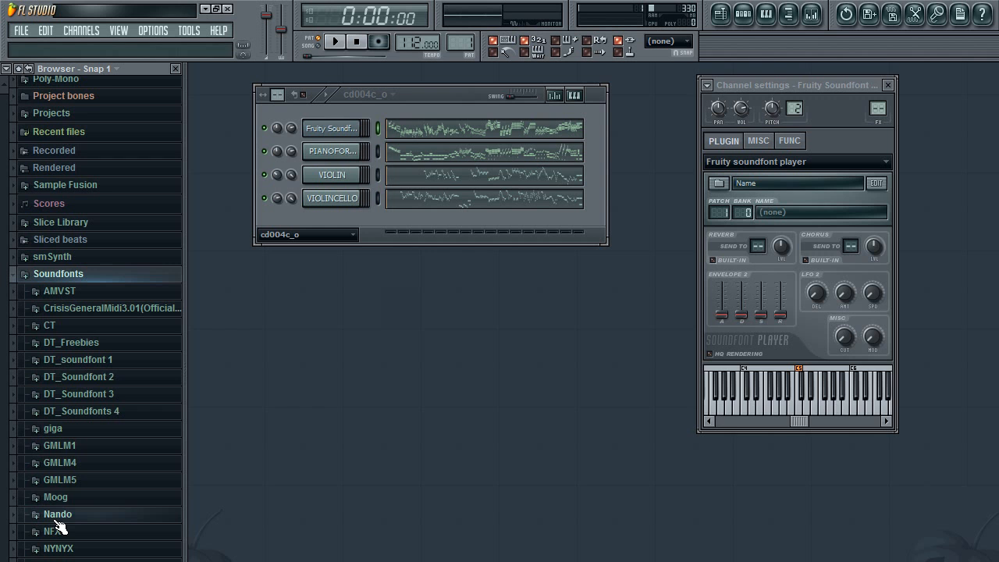
left_click(71, 350)
left_click(81, 376)
left_click_drag(71, 399, 328, 128)
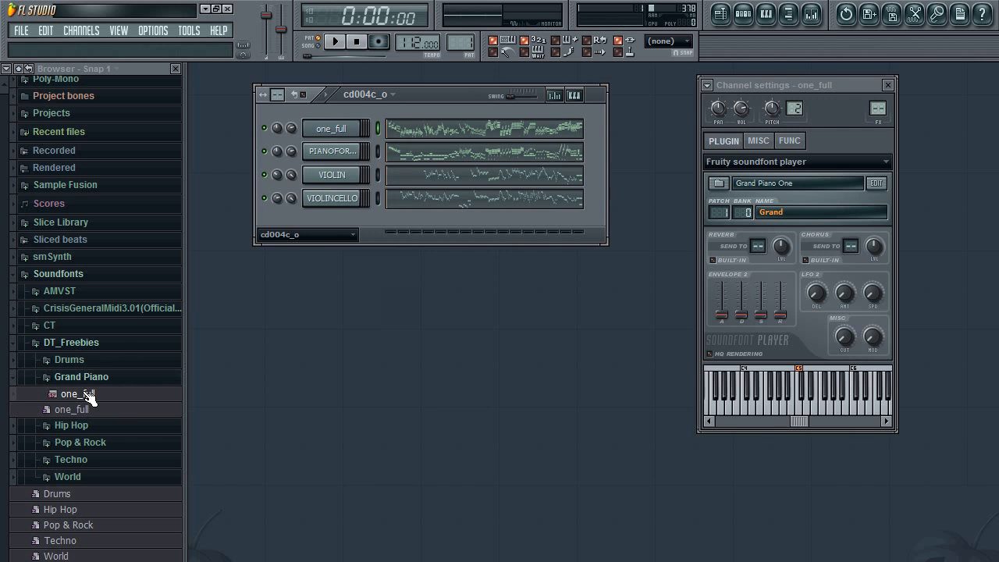
Load the one_full soundfont onto the remaining PIANOFORTE channel and play the pattern briefly.
left_click_drag(88, 398, 326, 155)
left_click(326, 152)
left_click(328, 125)
left_click(329, 154)
left_click(334, 41)
left_click(357, 41)
Inspect the master volume's events, then lower the master volume and play the pattern.
right_click(268, 18)
left_click(295, 31)
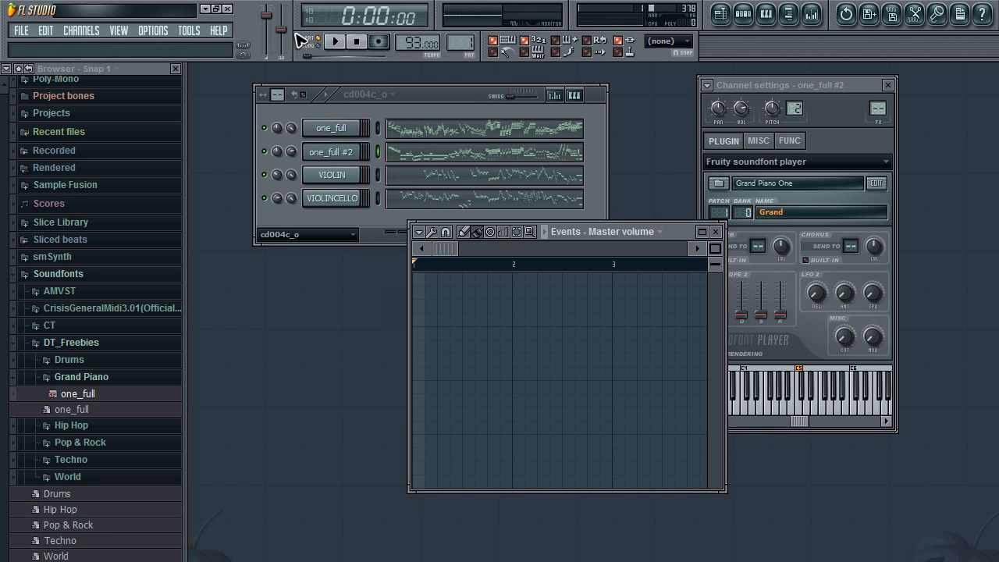
left_click_drag(267, 29, 268, 32)
left_click(335, 42)
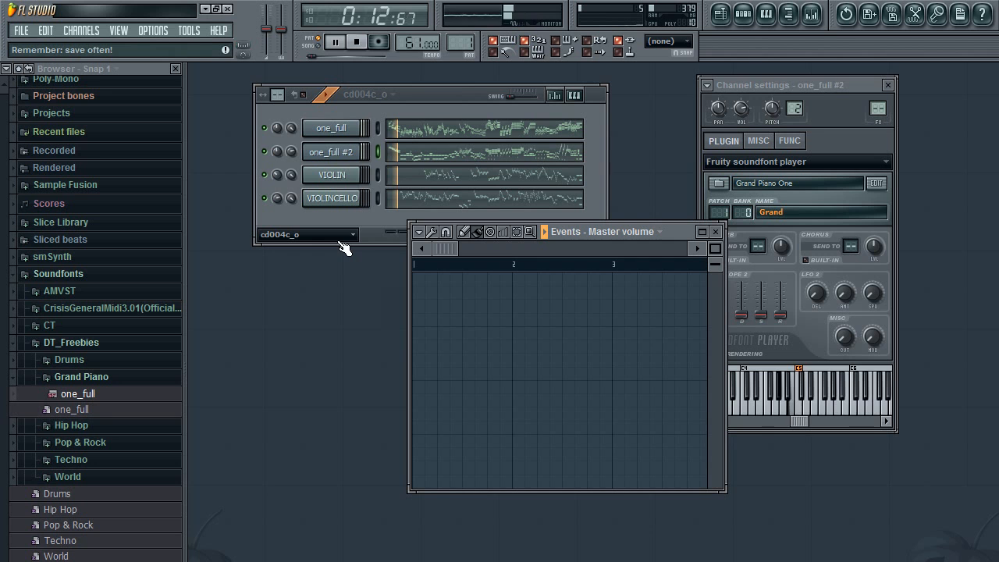
left_click(356, 42)
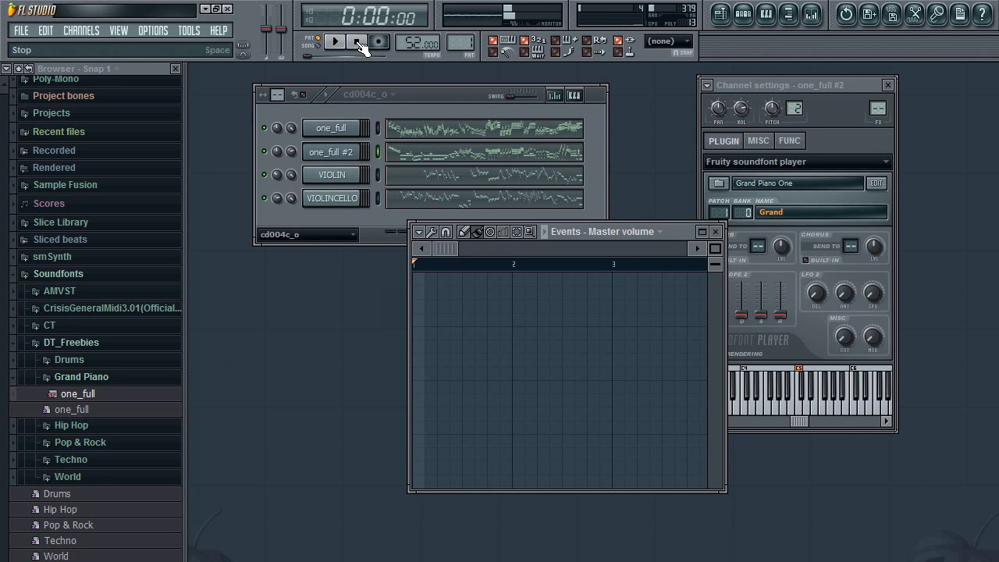
Replace the VIOLIN channel's MIDI out generator with Sytrus.
right_click(333, 178)
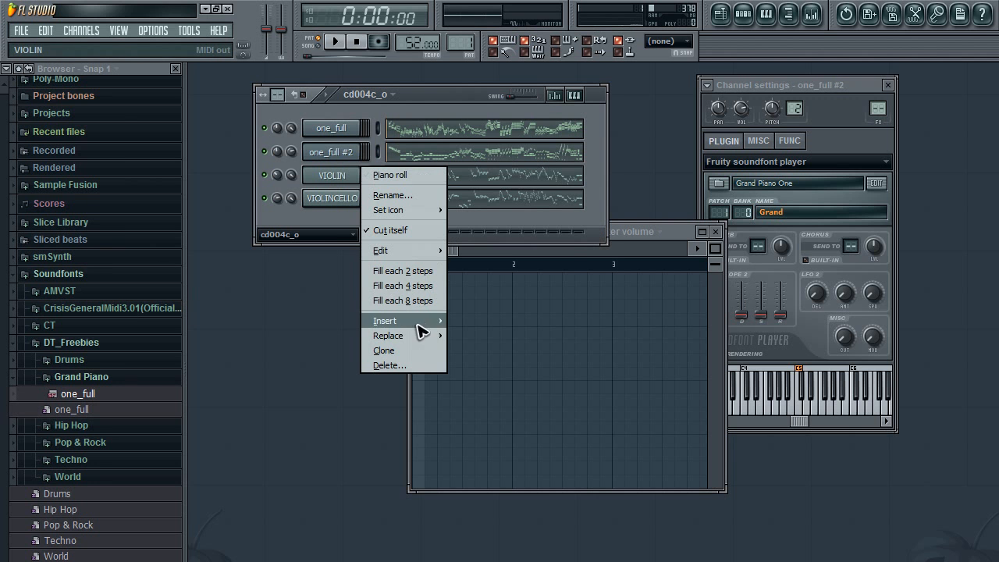
mouse_move(414, 336)
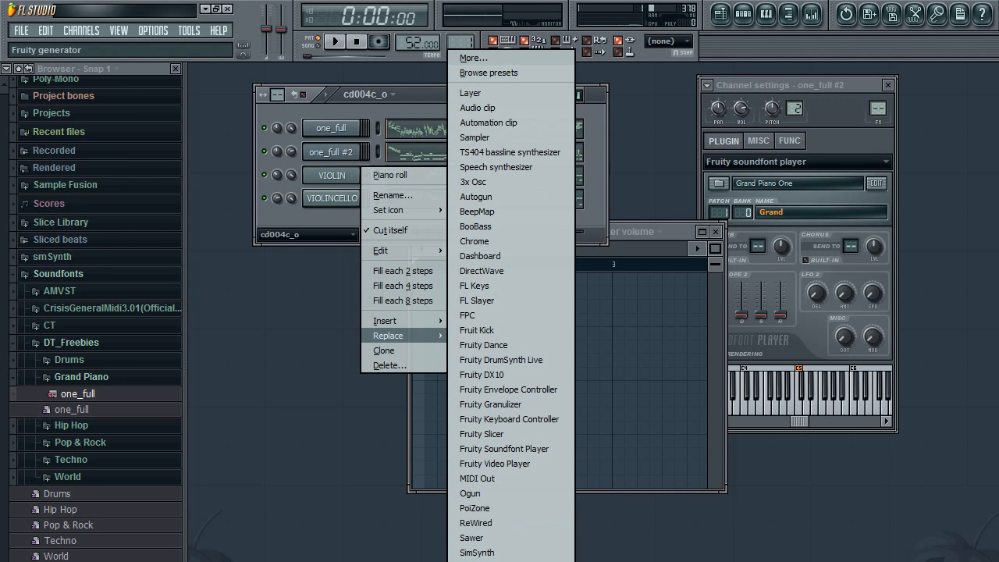
left_click(504, 553)
Load the Orchestral 1 preset in Sytrus and play the pattern to hear it.
left_click_drag(613, 312, 475, 98)
left_click(475, 98)
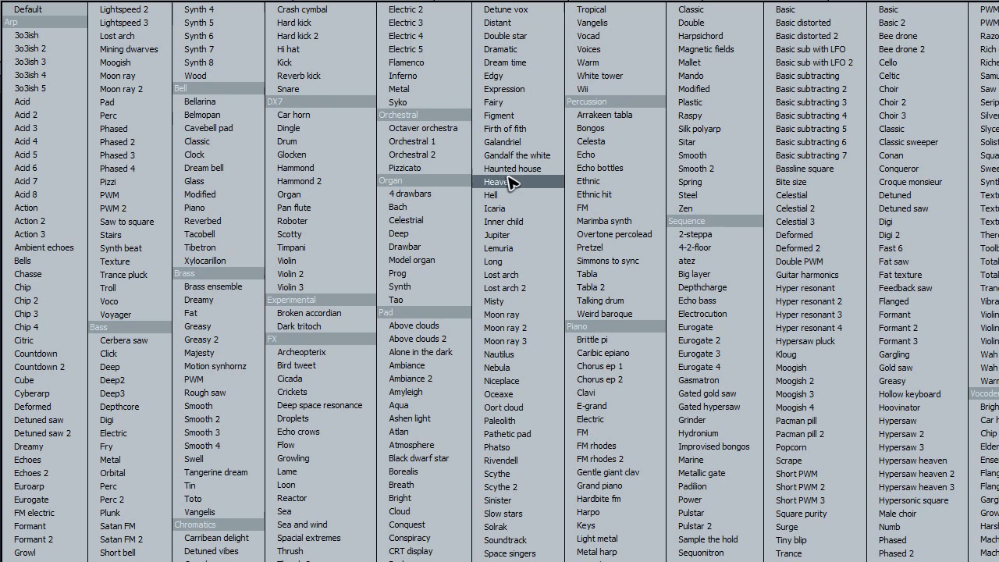
left_click(412, 148)
left_click_drag(593, 86, 617, 312)
left_click(335, 42)
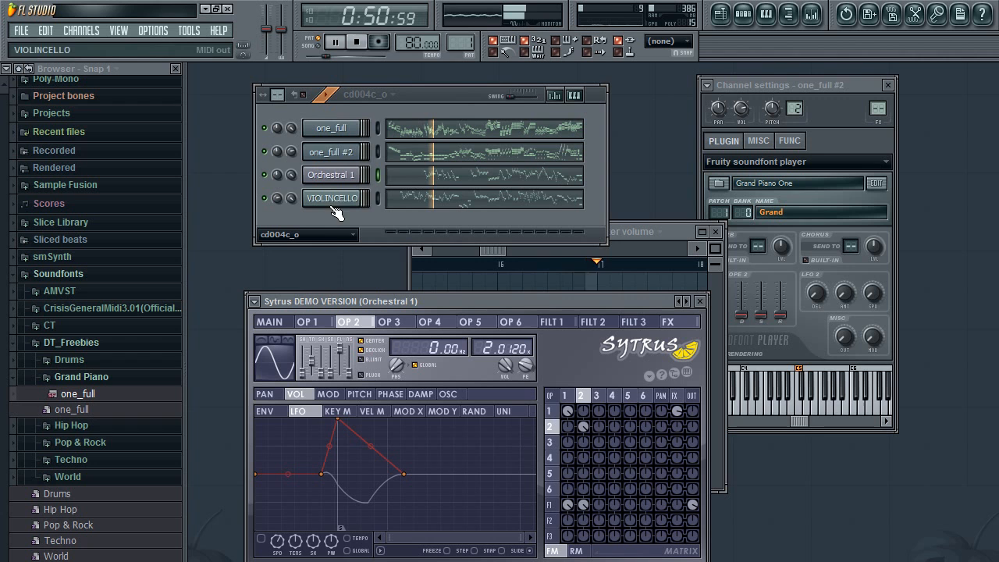
left_click(357, 45)
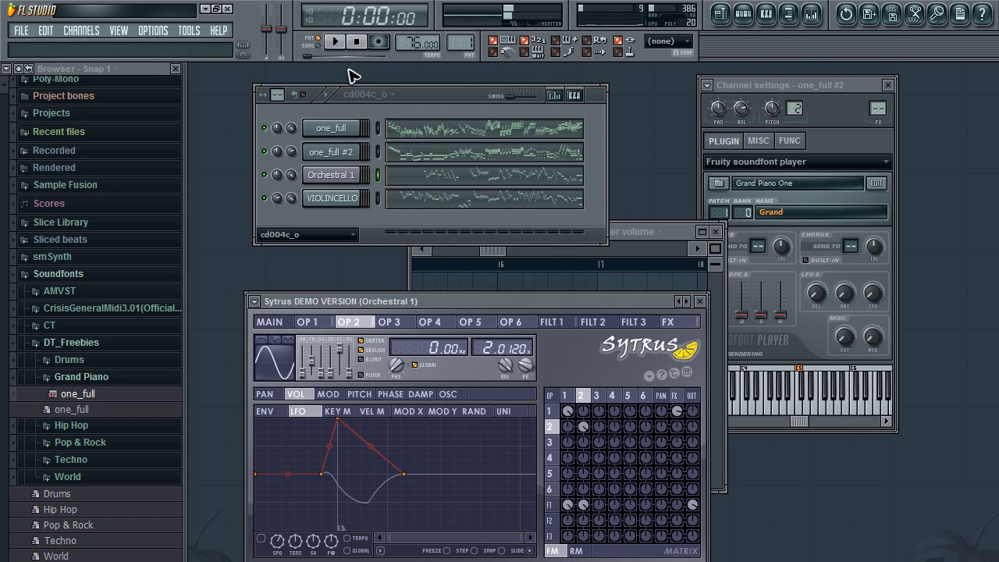
Load the Bassoon soundfont from the Orchestral folder of DT_soundfont 1 onto the VIOLINCELLO channel and play the pattern.
left_click(336, 200)
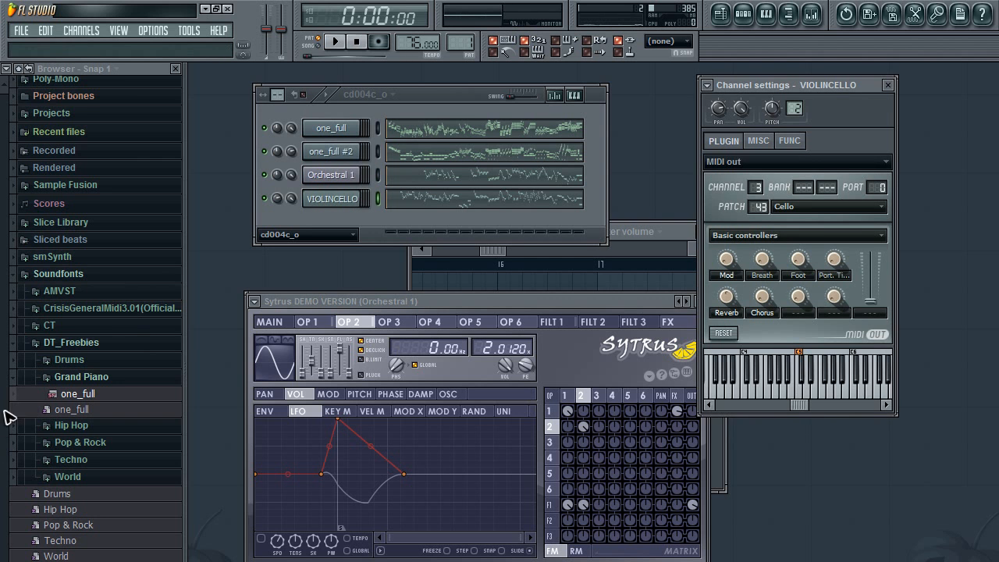
scroll(23, 468, "down", 4)
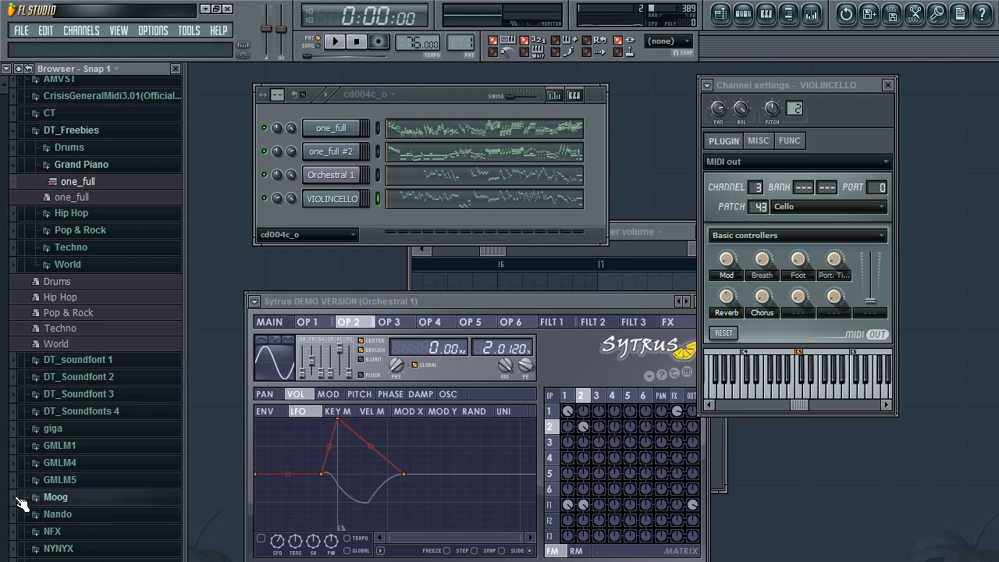
left_click(78, 361)
left_click(78, 376)
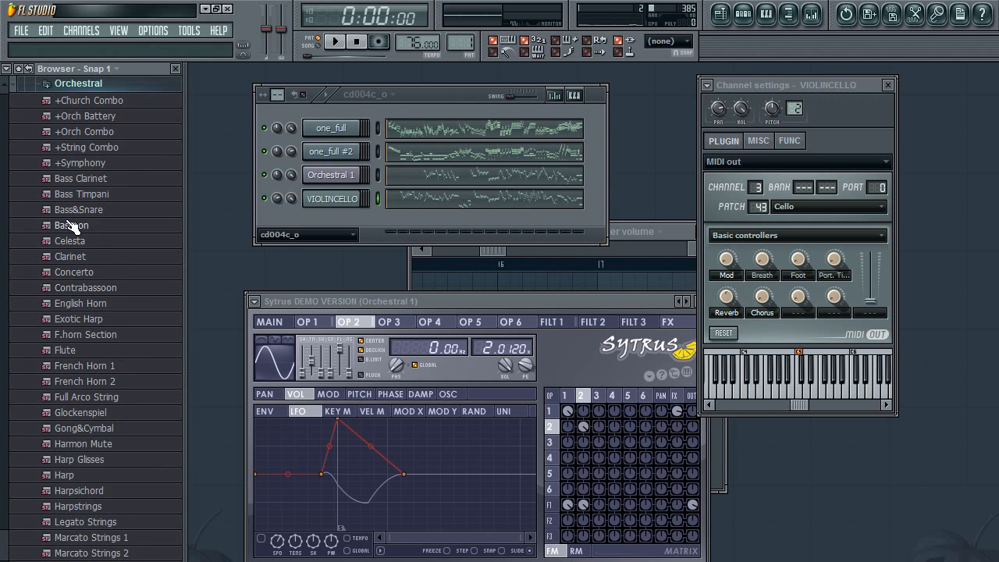
left_click_drag(79, 228, 331, 198)
left_click(337, 42)
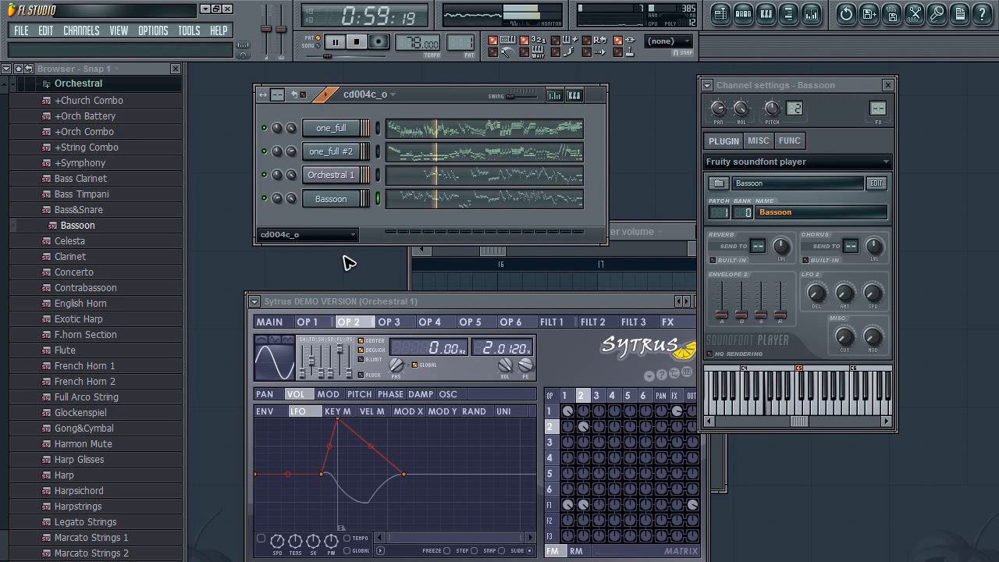
Replace the Bassoon channel's soundfont with Legato Strings from the Orchestral folder and play the pattern to hear it.
left_click(357, 45)
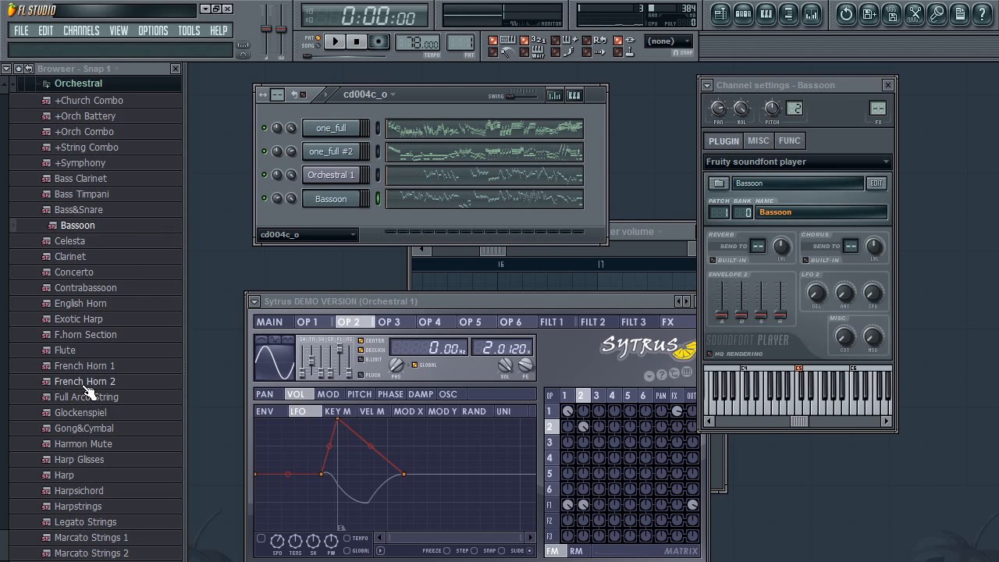
scroll(6, 531, "up", 3)
scroll(6, 532, "down", 10)
left_click_drag(69, 268, 318, 198)
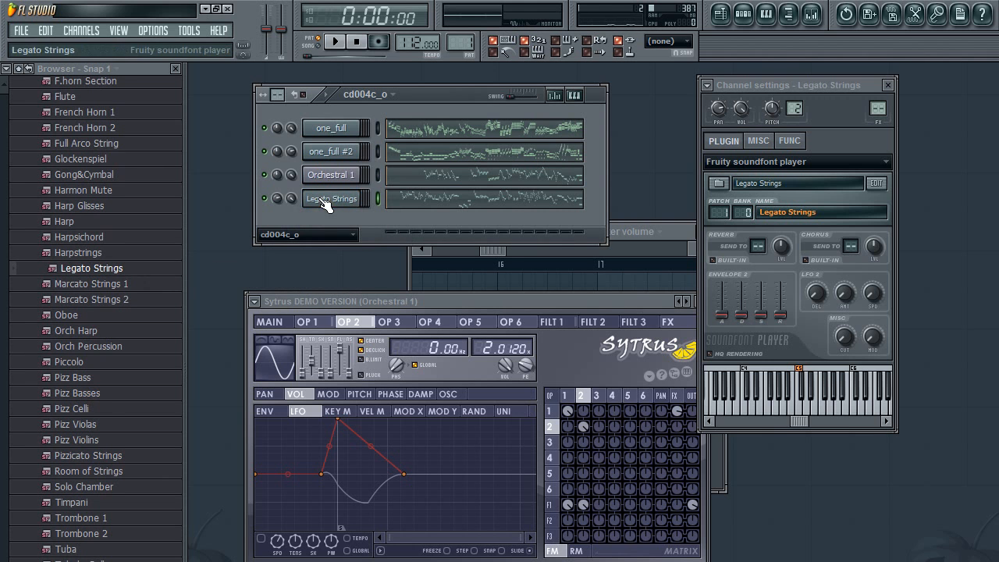
left_click(335, 41)
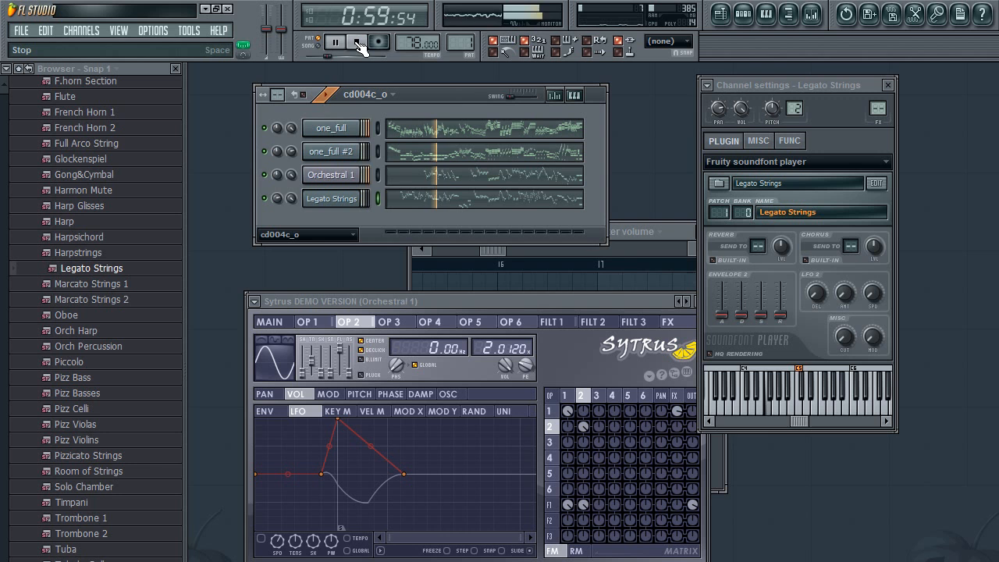
left_click(357, 42)
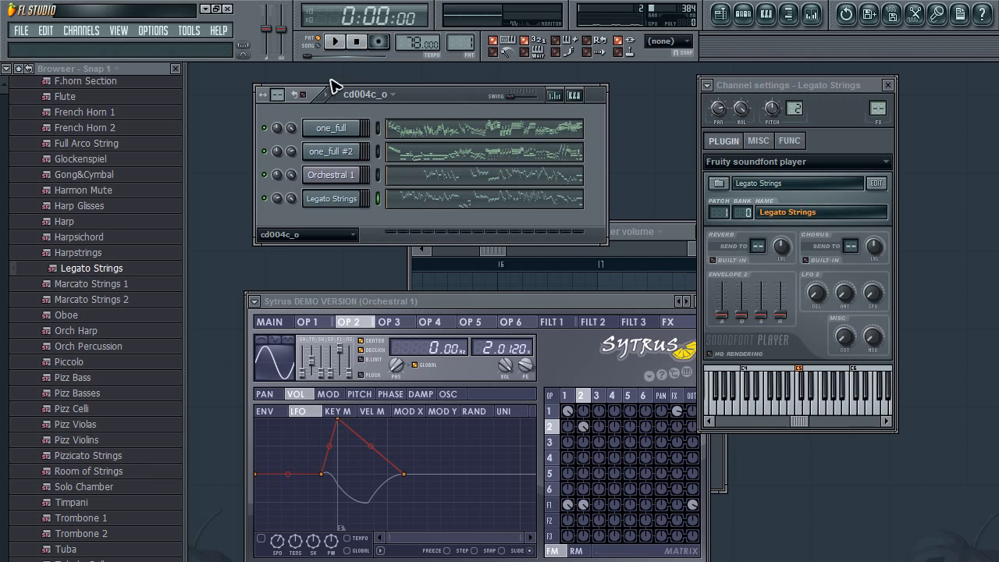
Review the settings of the one_full, one_full #2, Orchestral 1 and Legato Strings channels.
left_click(332, 130)
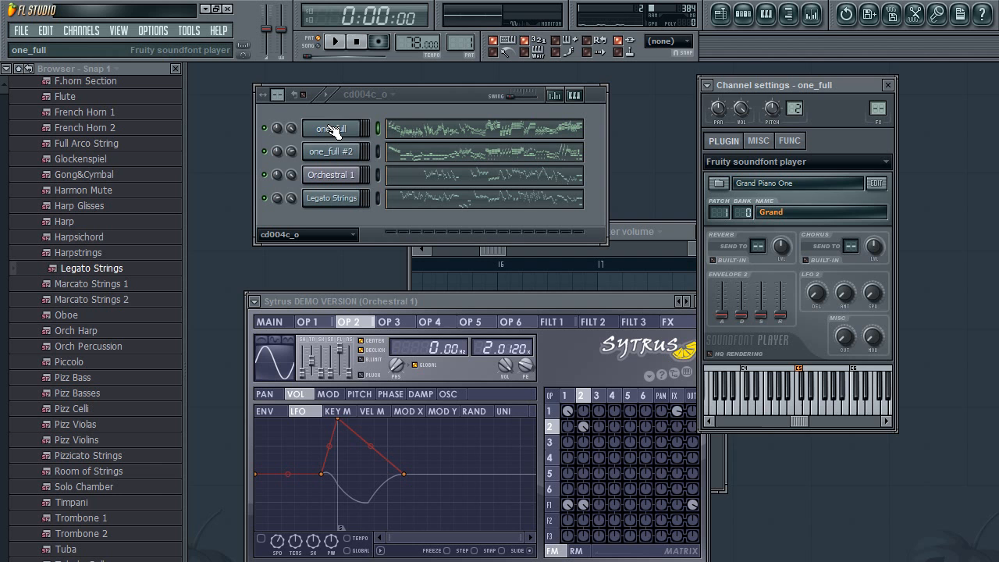
left_click(331, 153)
left_click(331, 175)
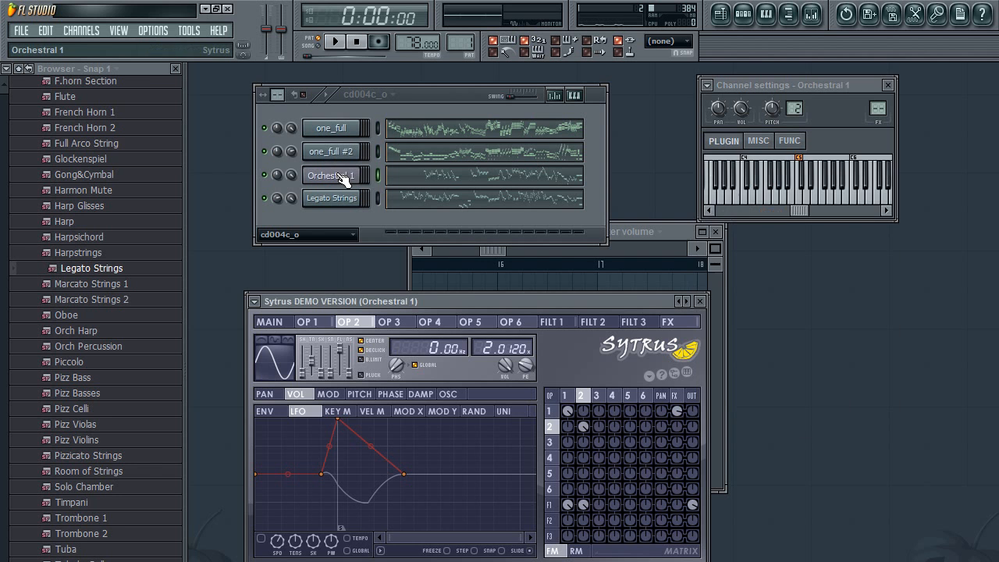
left_click(343, 200)
left_click(331, 175)
left_click(334, 130)
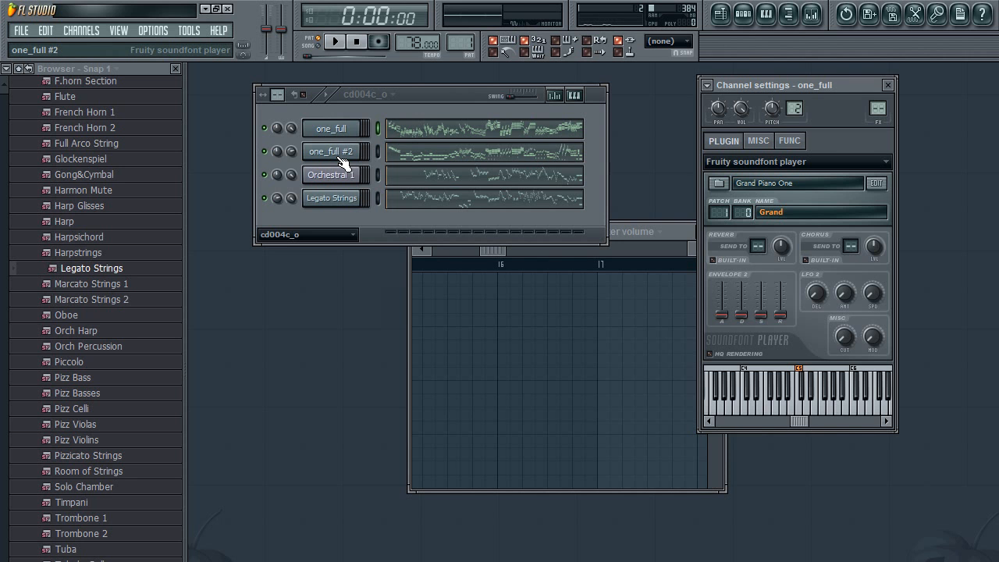
left_click(342, 153)
left_click(337, 174)
left_click(339, 197)
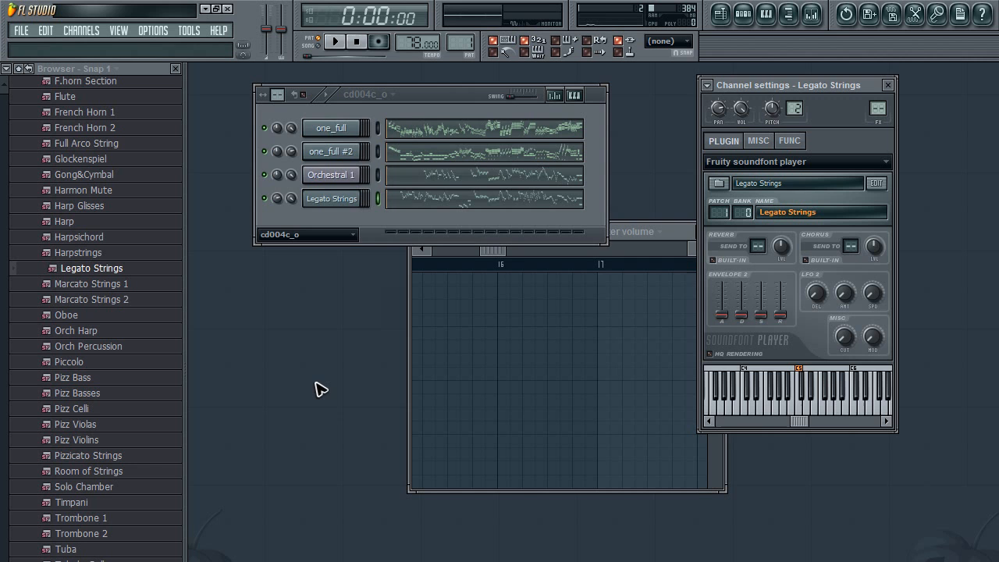
Load Fruity HTML NoteBook into the first effect slot of the master mixer track and enlarge its window to fill the workspace.
left_click_drag(451, 97, 474, 89)
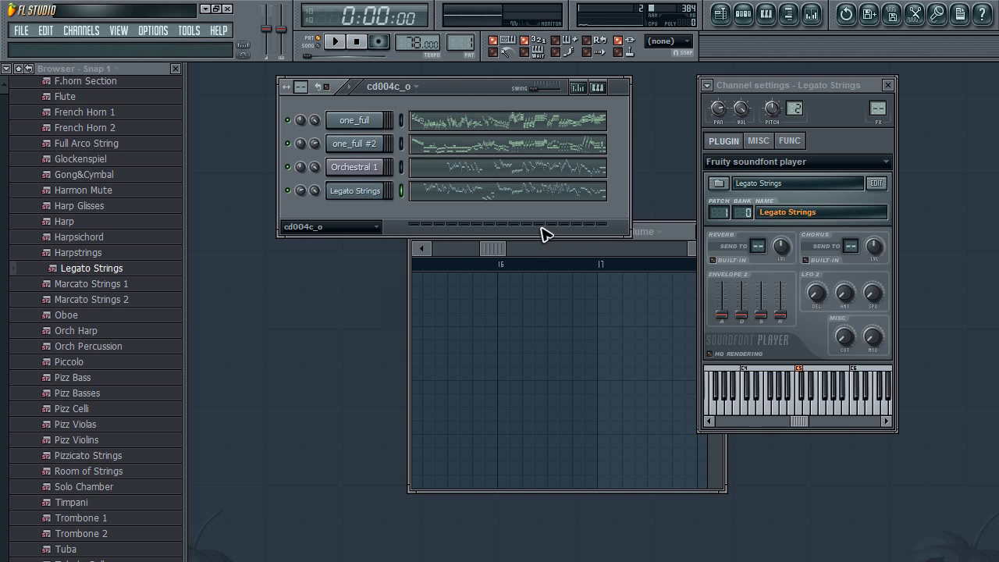
left_click(811, 14)
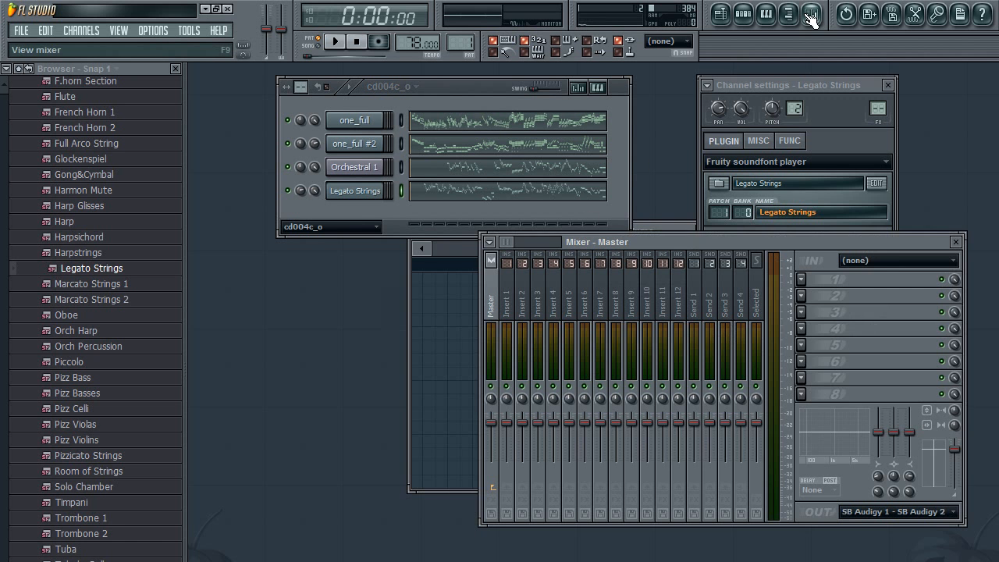
left_click(802, 280)
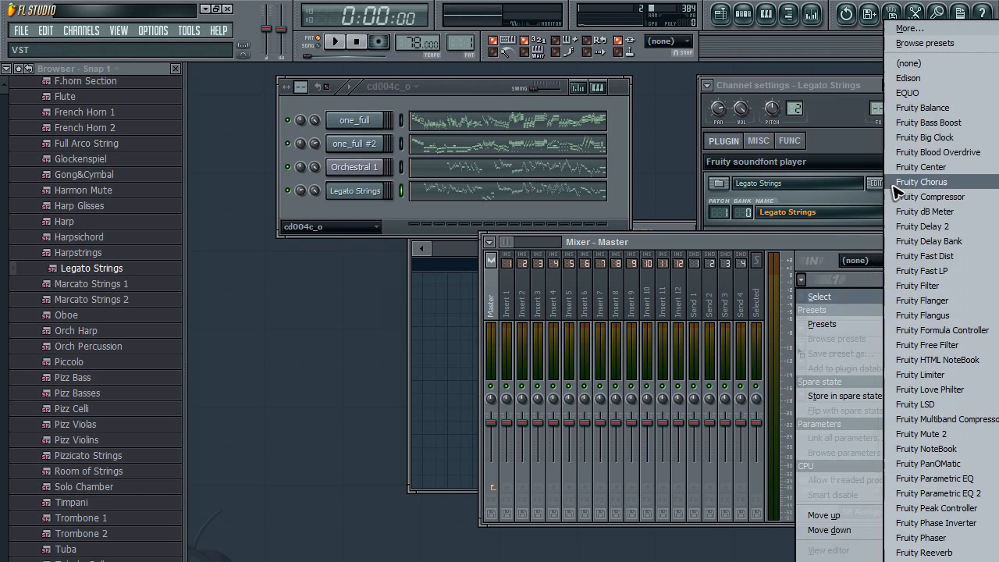
left_click(932, 359)
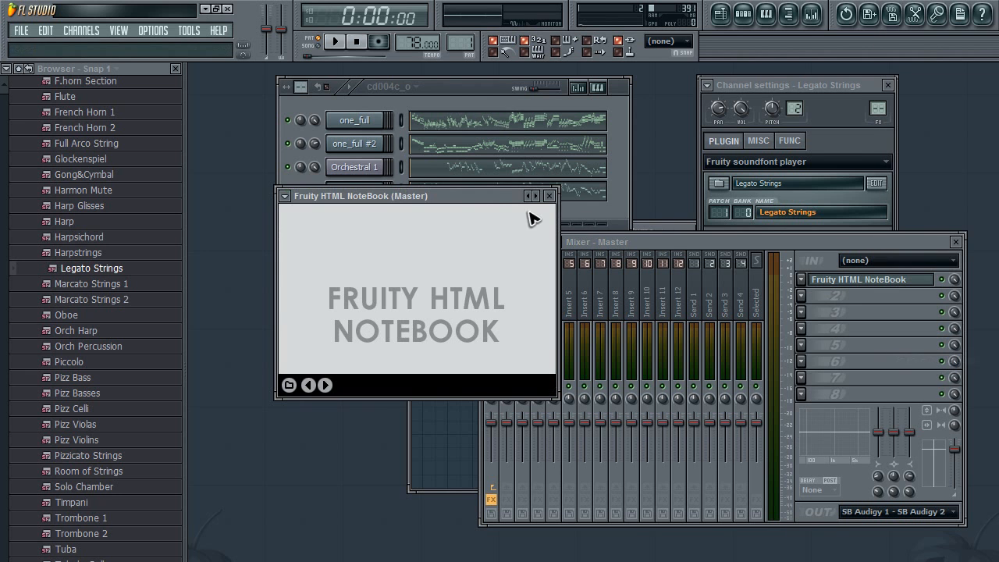
left_click_drag(491, 195, 402, 70)
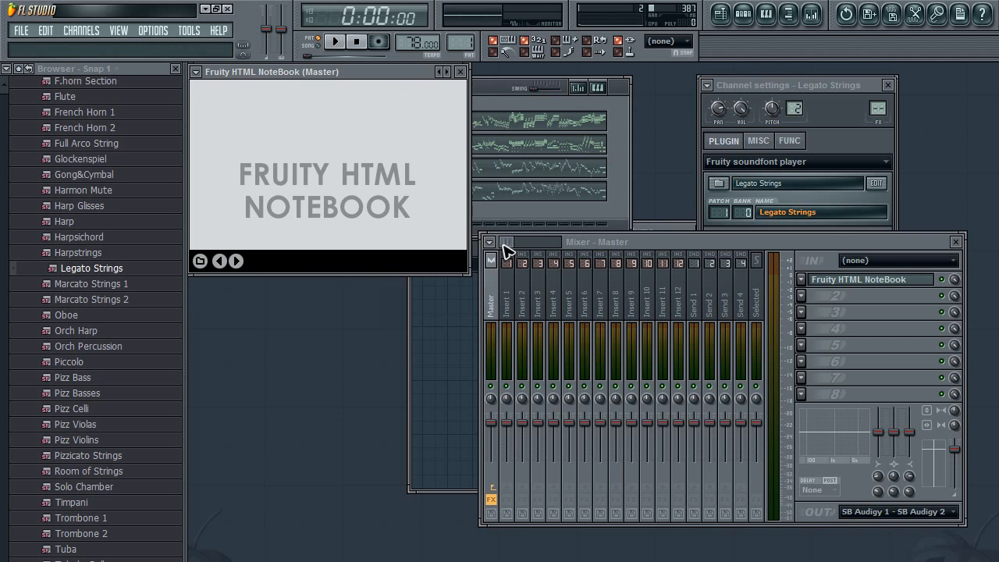
left_click_drag(471, 274, 996, 557)
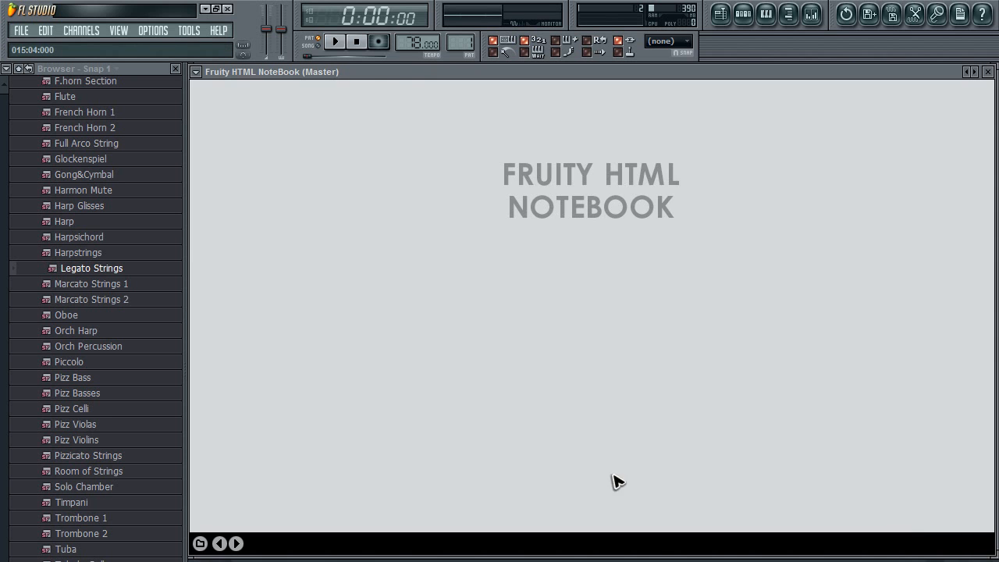
left_click(200, 544)
double_click(448, 222)
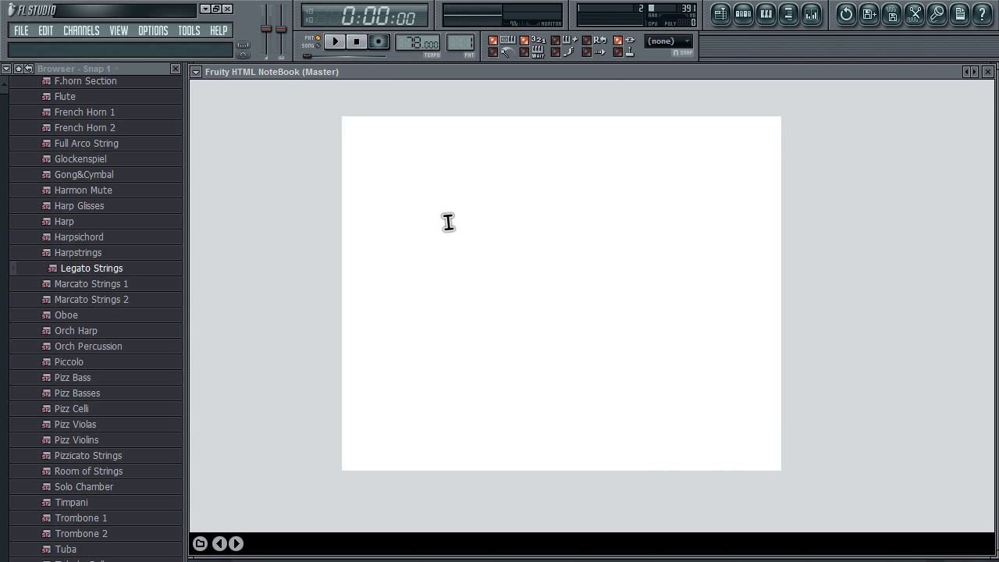
left_click_drag(323, 214, 166, 209)
left_click(282, 221)
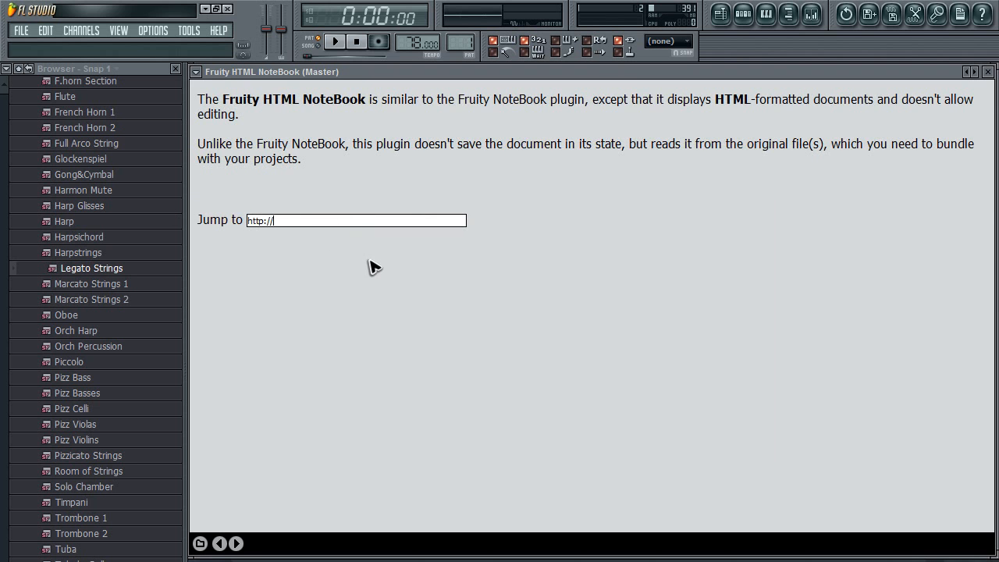
type("www.google.com")
key("Return")
Search Google for "midi files" and open the MIDI Search Engine result from musicrobot.com.
type("midi files")
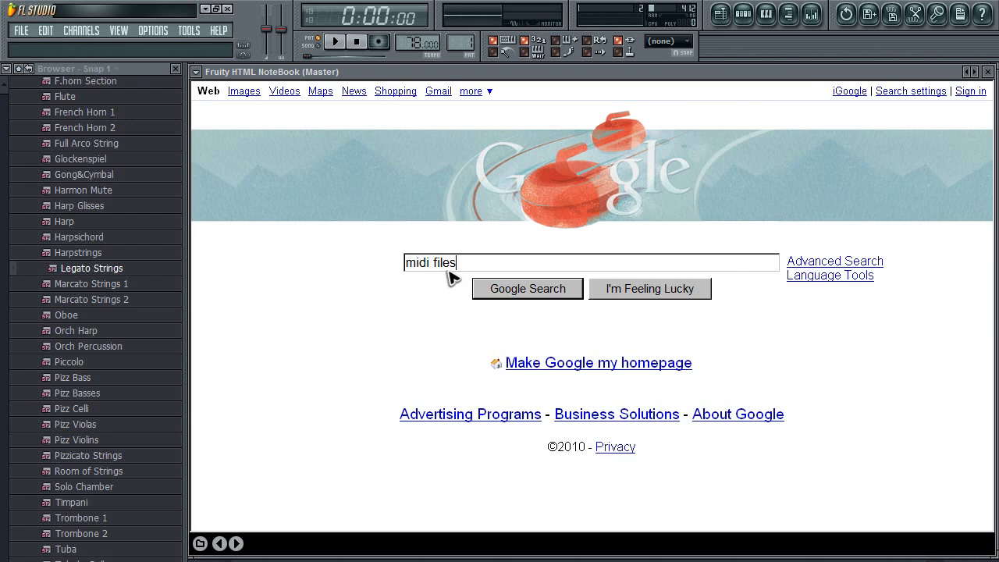
key("Return")
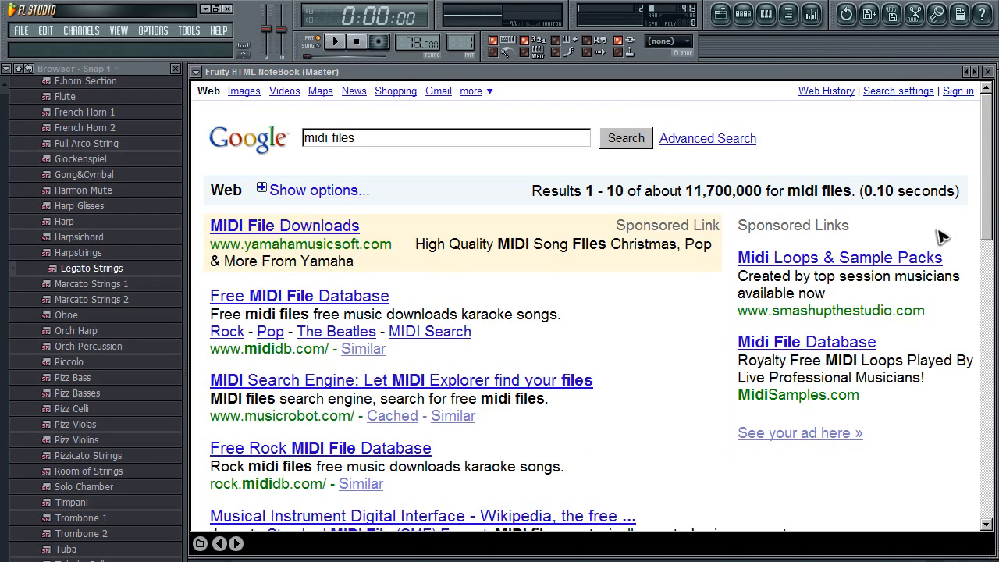
scroll(988, 206, "down", 1)
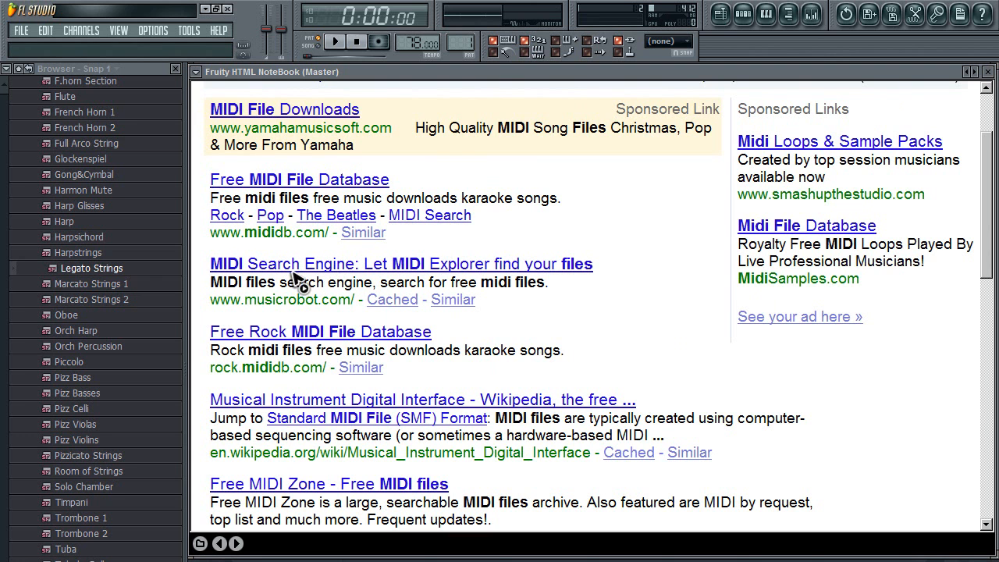
left_click_drag(244, 303, 317, 303)
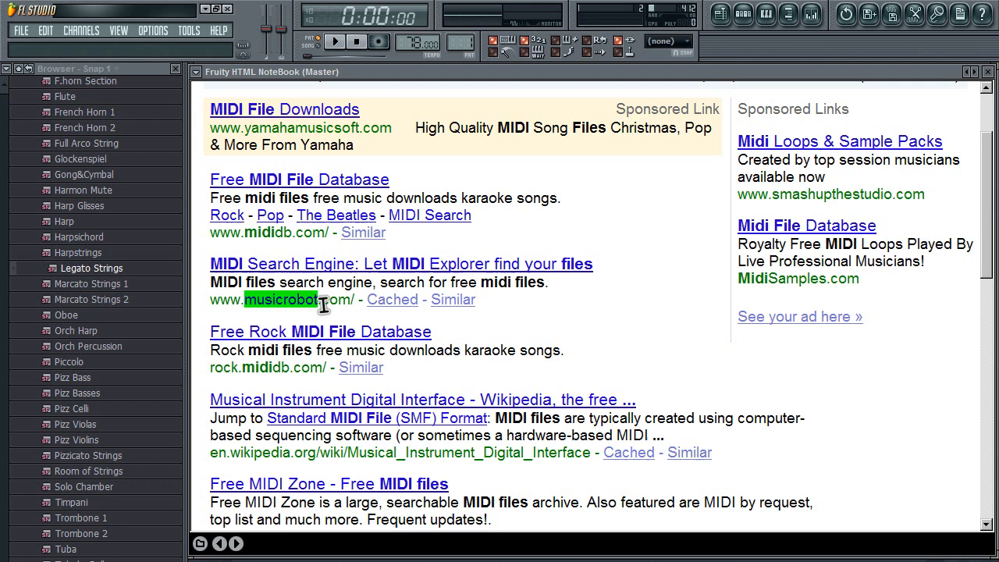
scroll(986, 217, "up", 3)
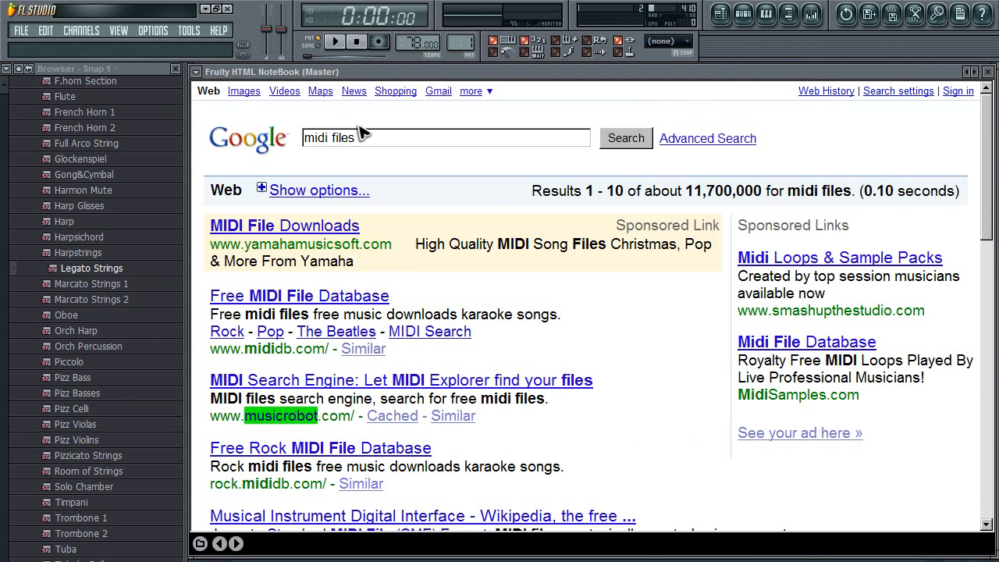
left_click(343, 383)
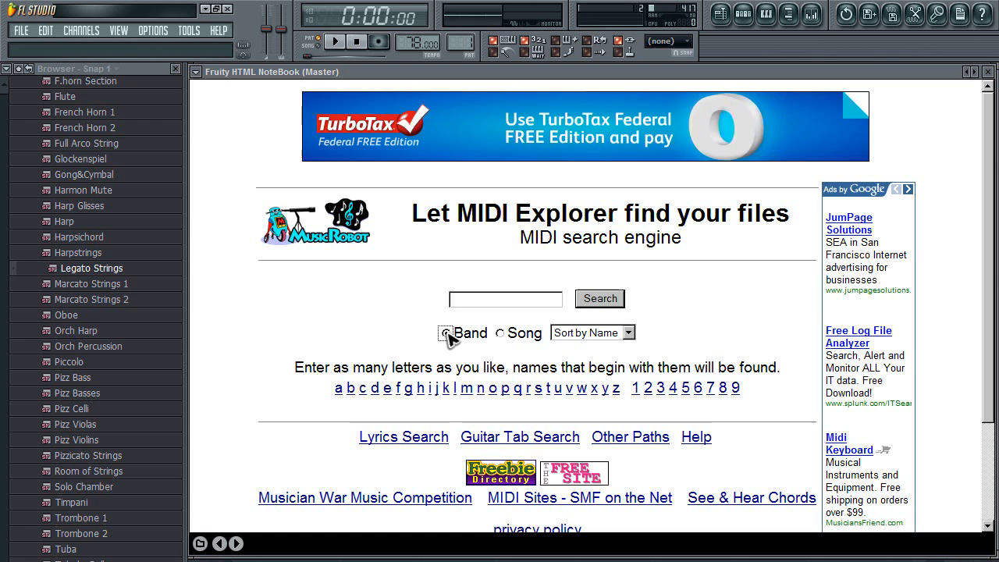
Search MIDI Explorer by song for "u2" and look over the results.
left_click(499, 333)
left_click(485, 302)
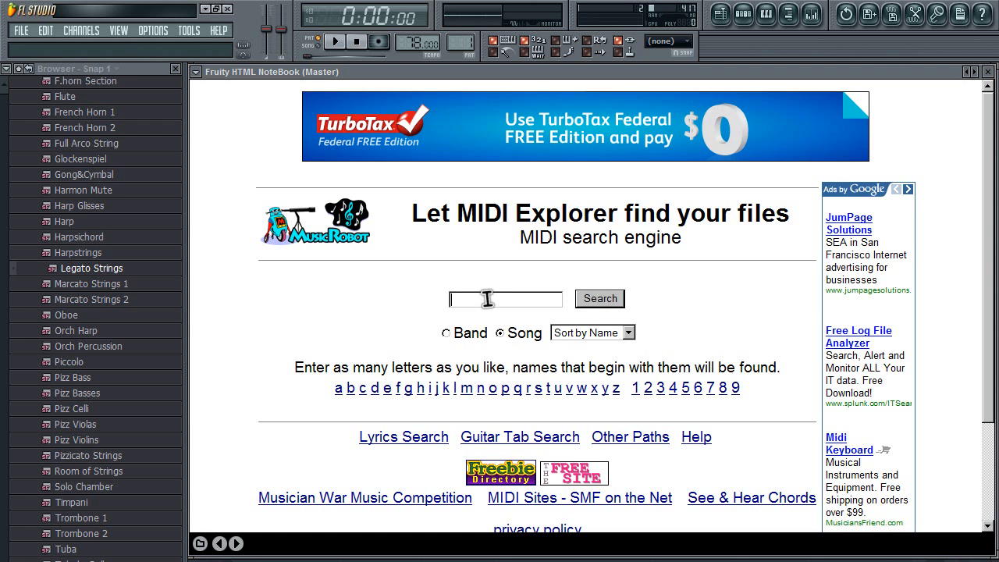
type("u2")
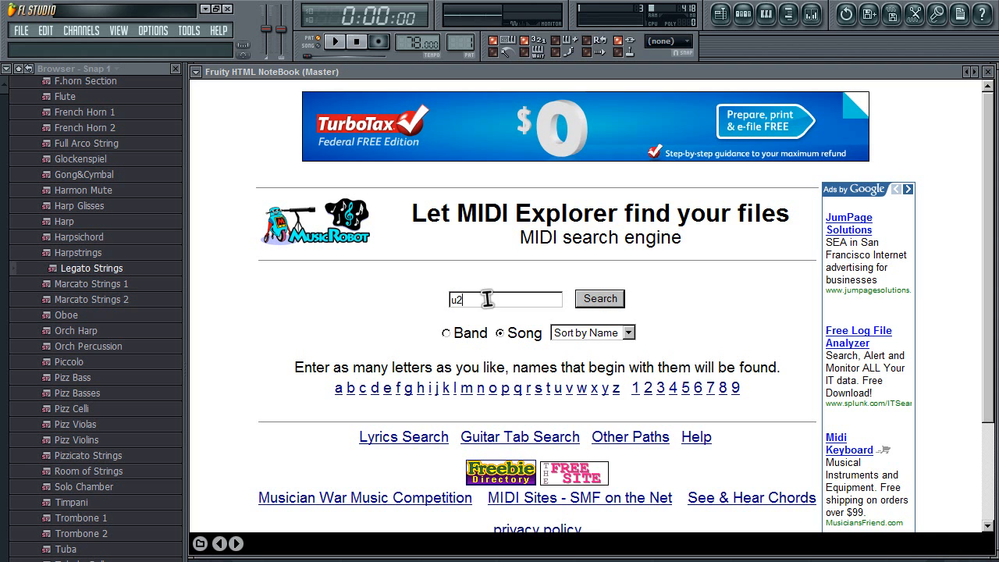
left_click(586, 301)
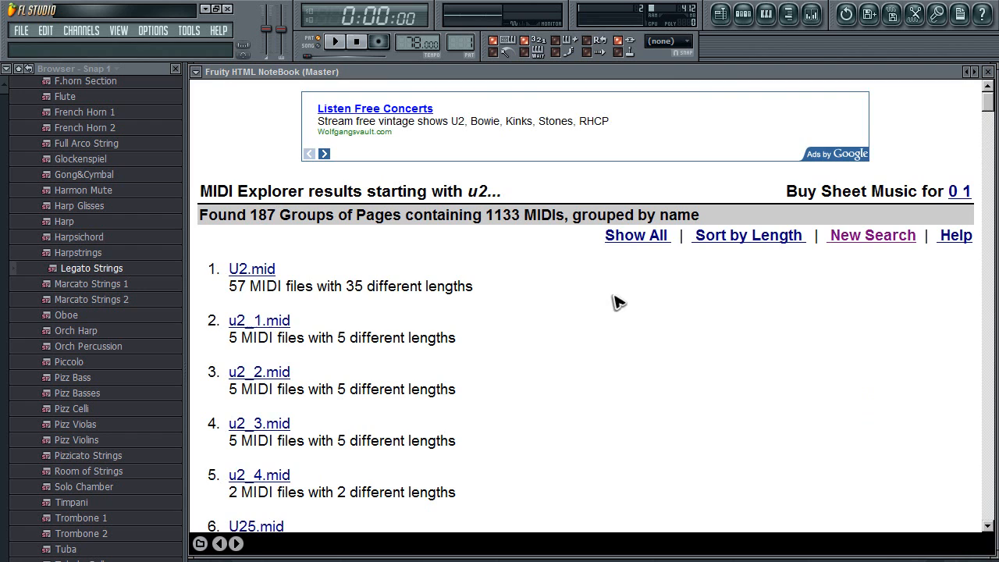
mouse_move(988, 105)
left_mouse_down()
mouse_move(955, 442)
mouse_move(981, 310)
mouse_move(975, 97)
left_mouse_up()
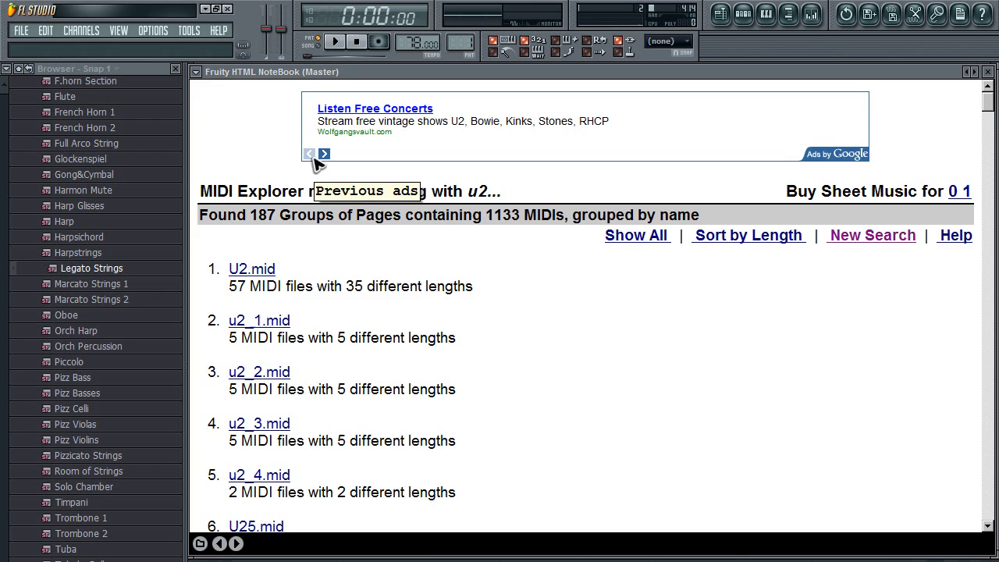
Search MIDI Explorer by band for "u2", then return to the search form and switch it back to Song.
left_click(220, 544)
left_click(447, 332)
left_click(467, 301)
type("us")
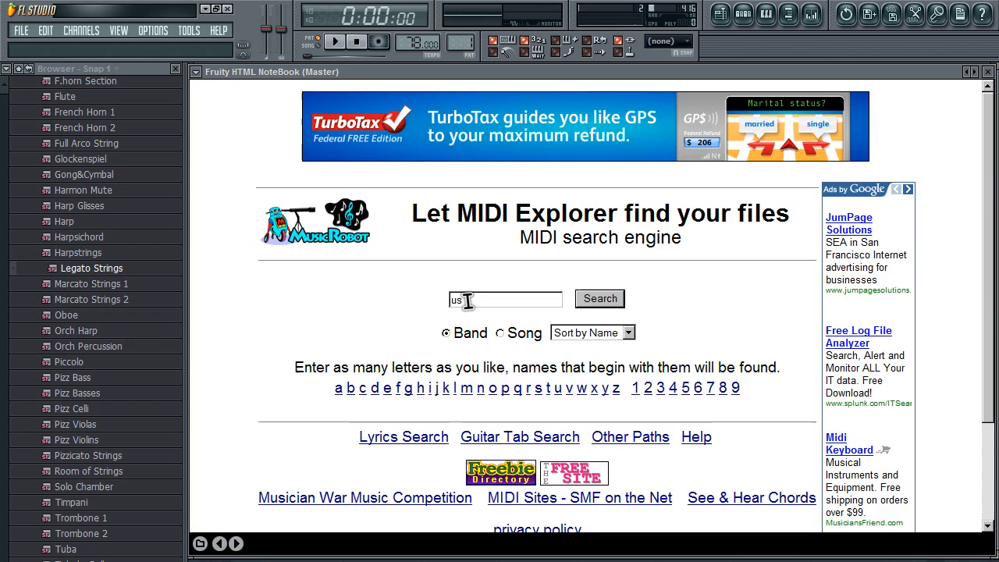
key("Return")
left_click(219, 544)
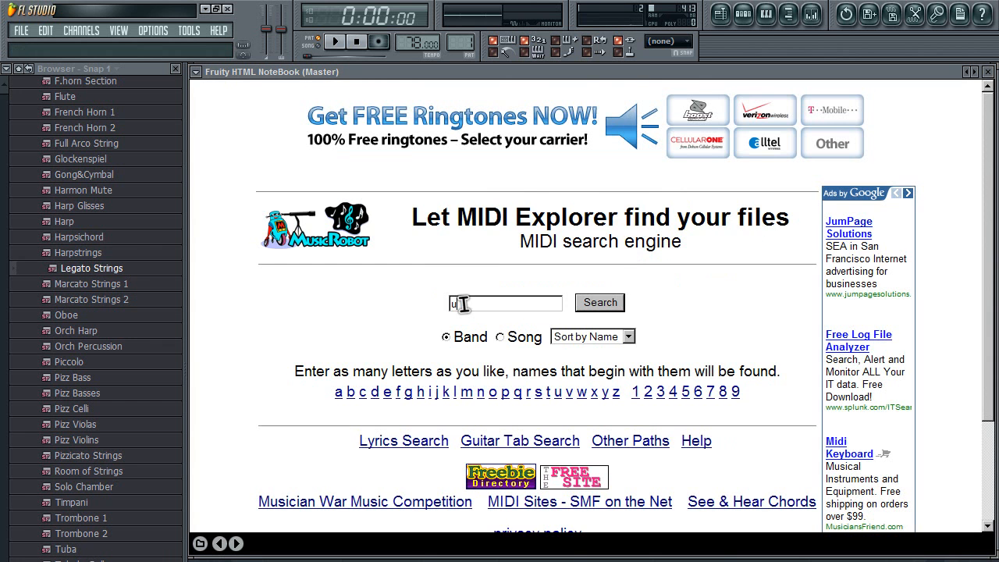
left_click(601, 306)
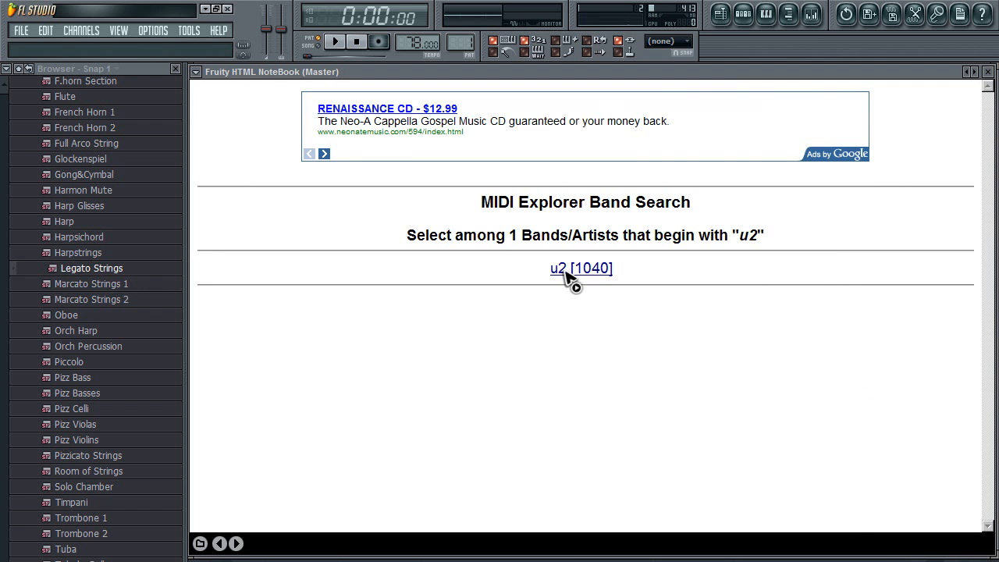
left_click(220, 544)
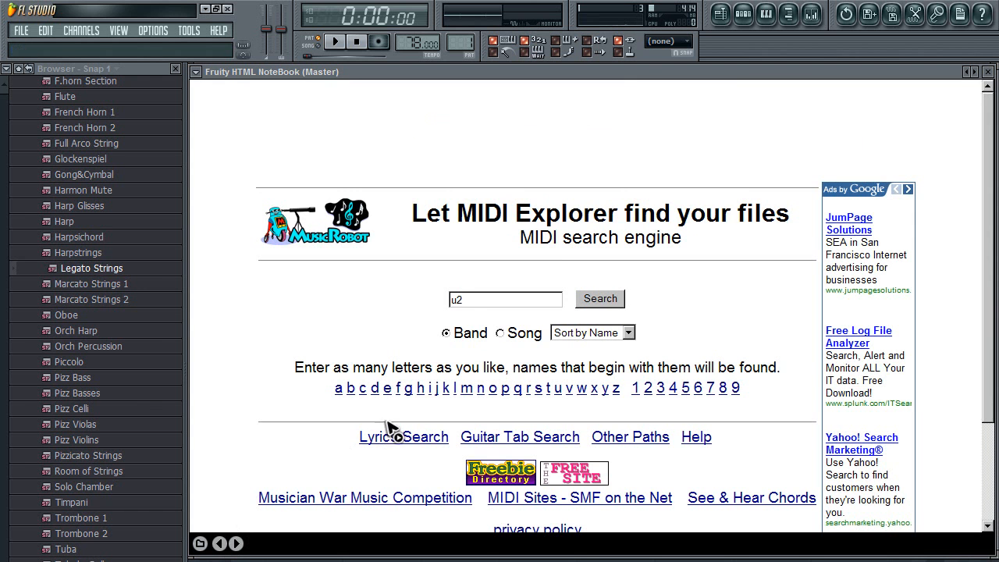
left_click(501, 334)
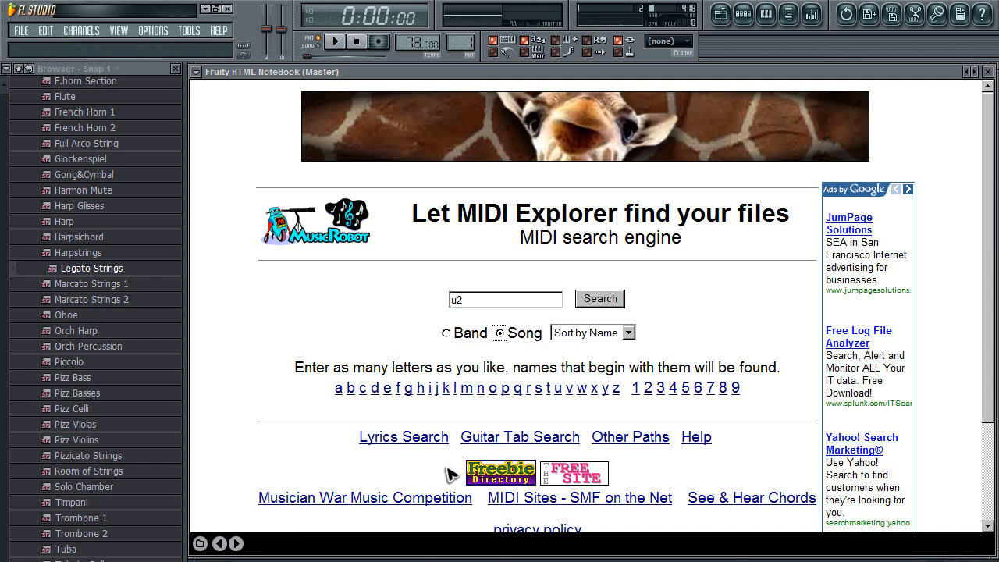
left_click(200, 544)
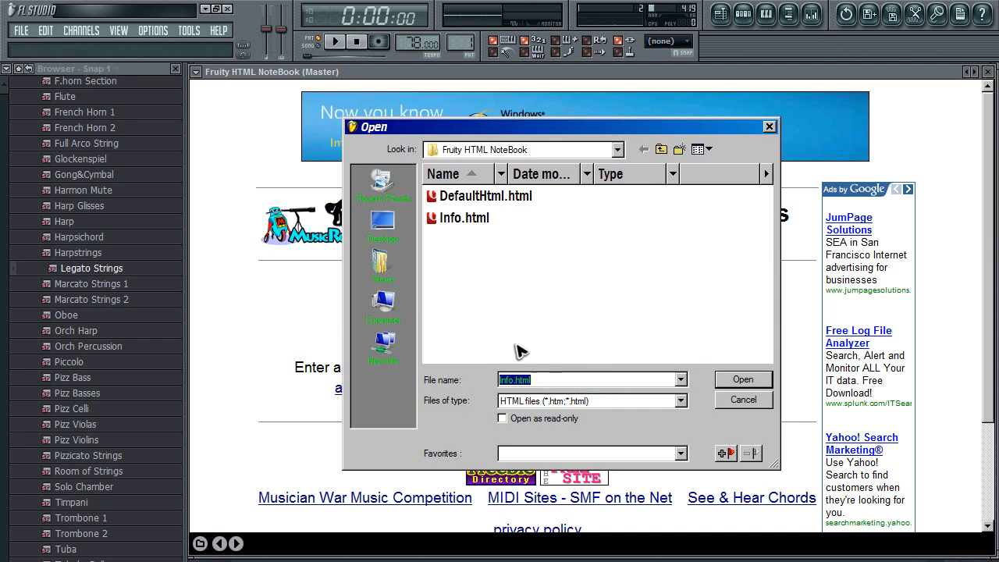
double_click(478, 219)
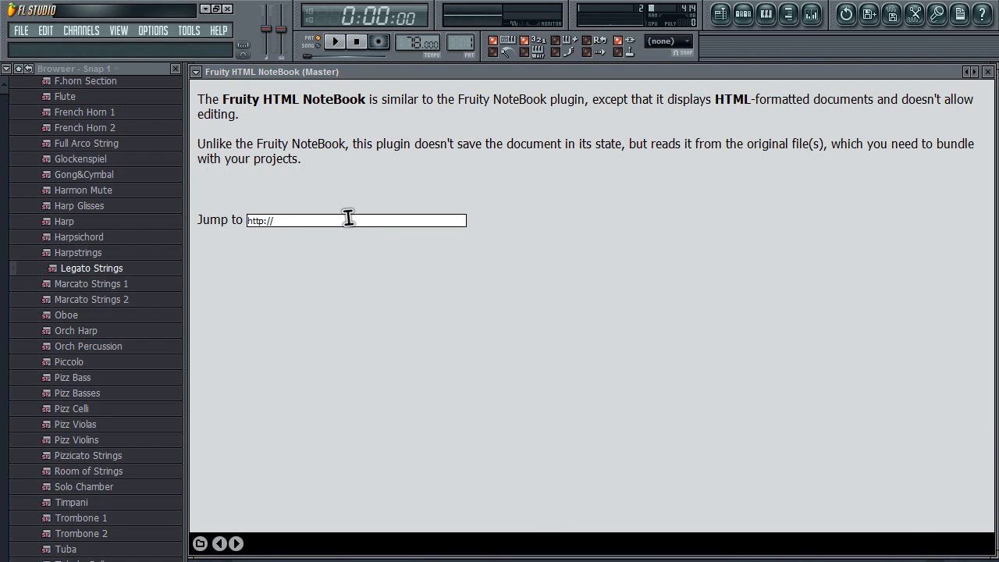
type("downlod-tutorial")
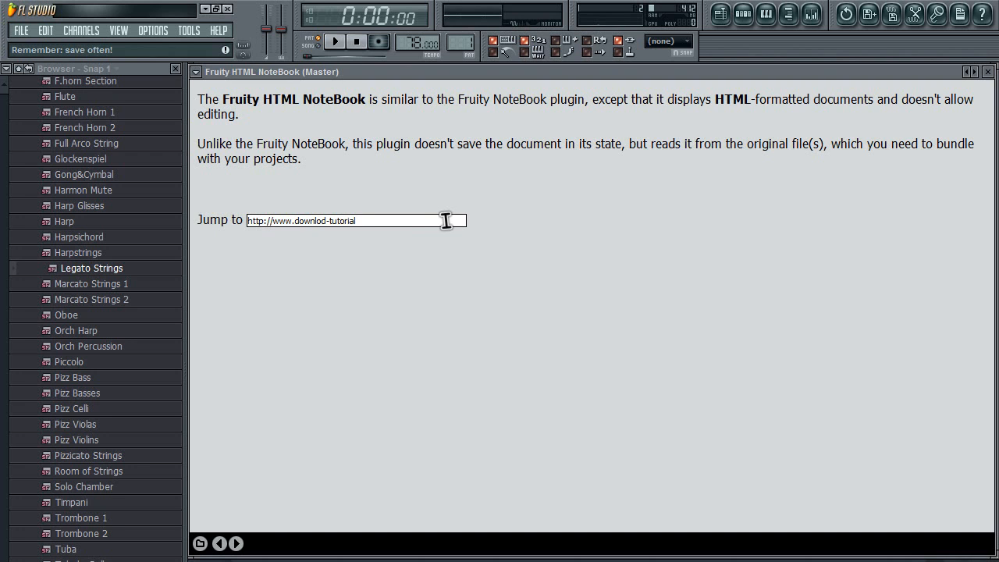
left_click(319, 221)
type("a")
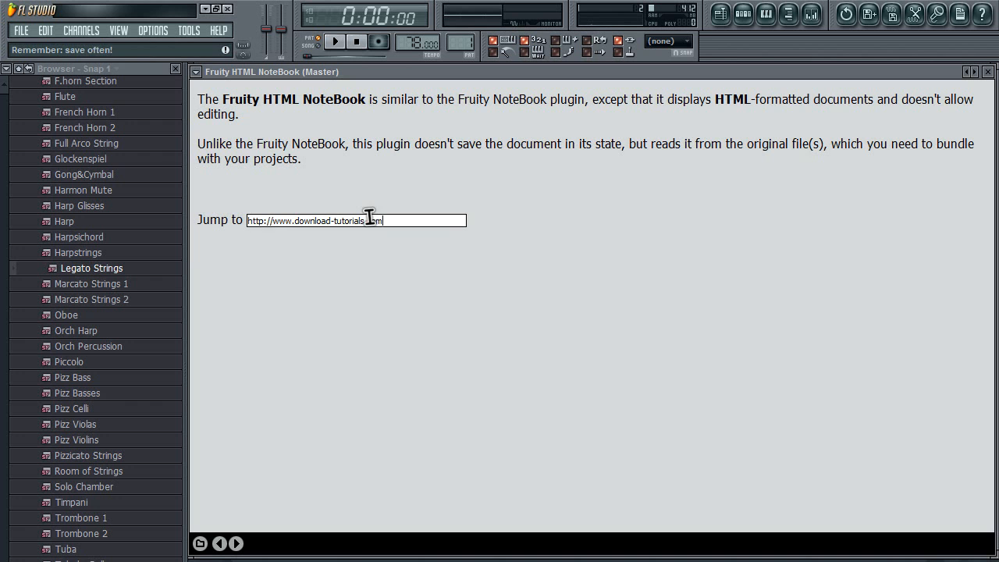
Load the Download-Tutorials site and open its Soundfonts page.
left_click_drag(392, 223, 172, 214)
left_click(396, 219)
key("Return")
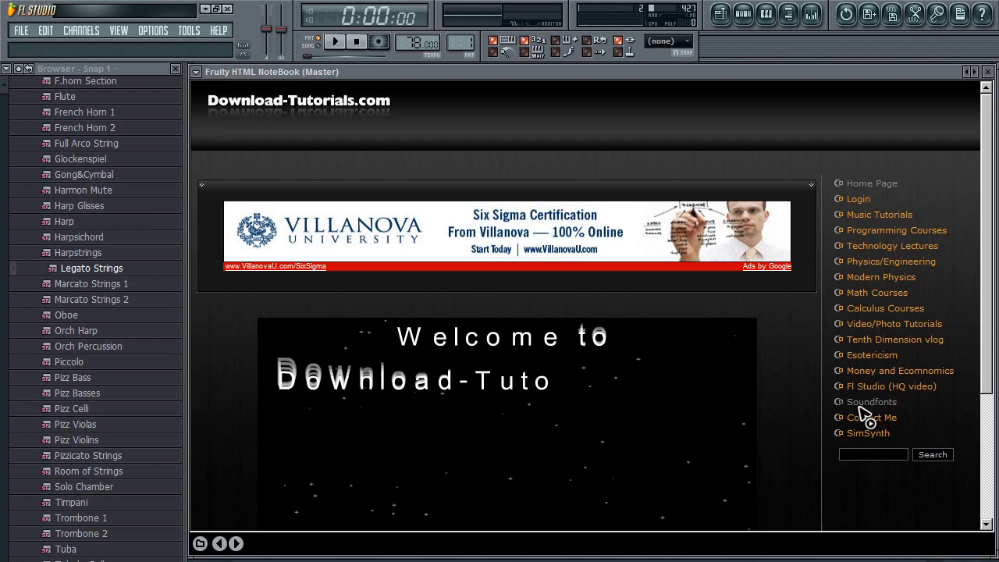
left_click(864, 402)
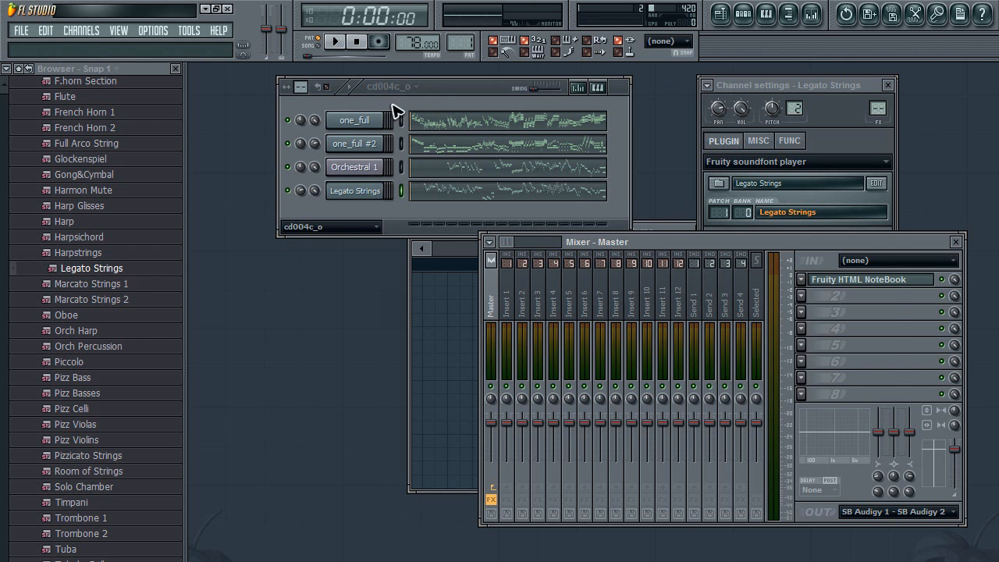
Go through the channel settings of one_full #2, Orchestral 1 and Legato Strings.
left_click(361, 144)
left_click(363, 167)
left_click(362, 190)
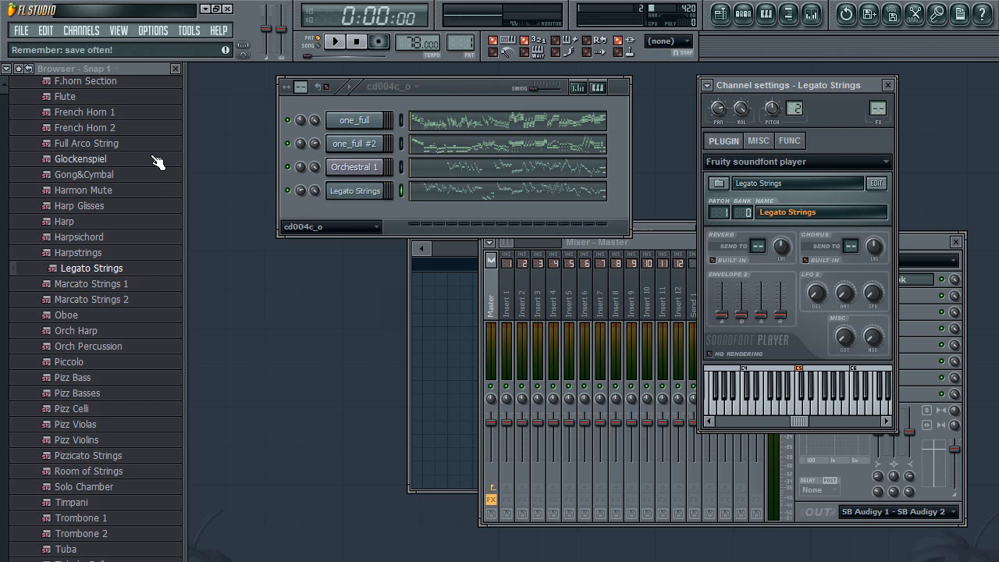
Close the browser and place the mixer in front, below the channel list.
left_click(640, 246)
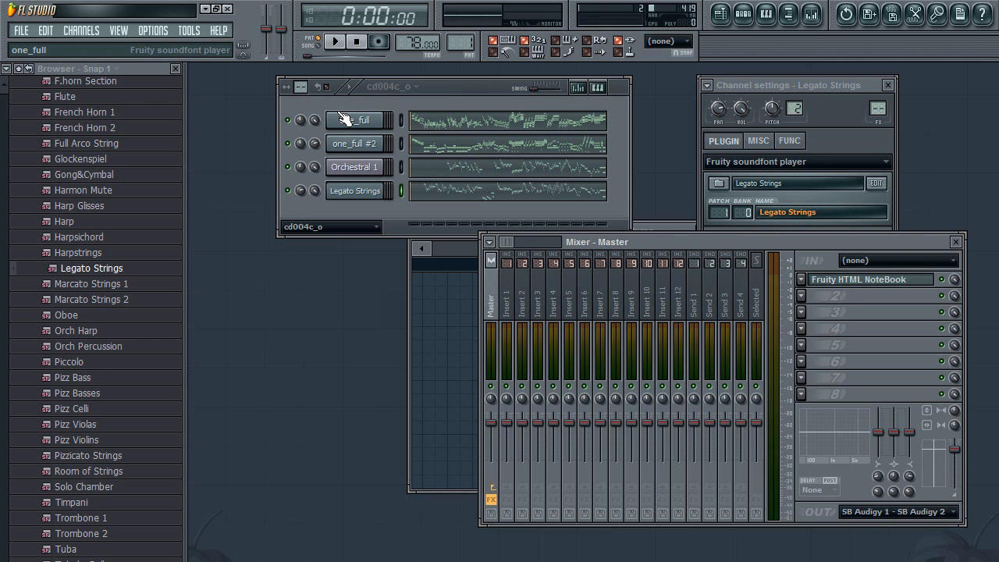
left_click_drag(715, 246, 483, 285)
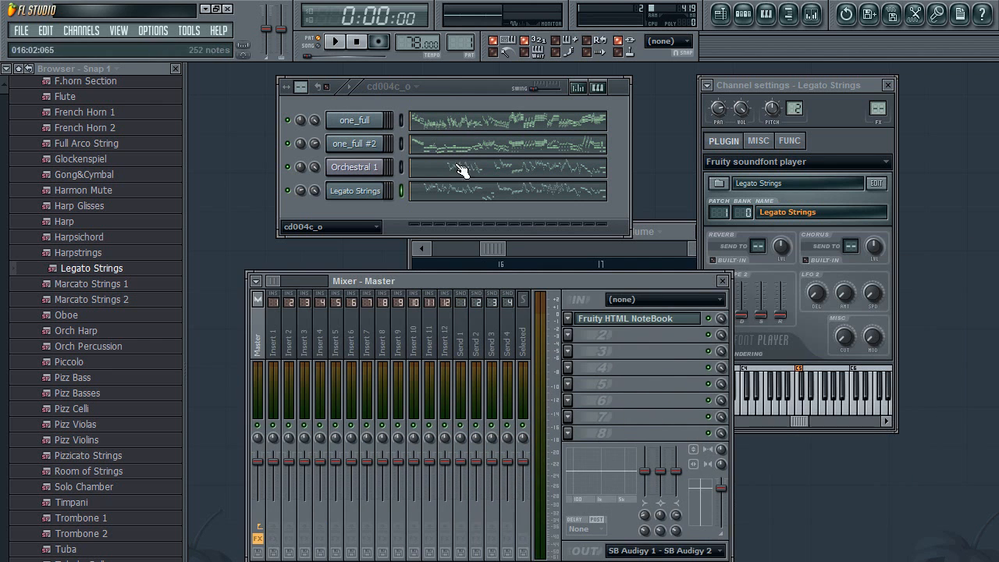
left_click(175, 68)
left_click_drag(346, 283, 502, 271)
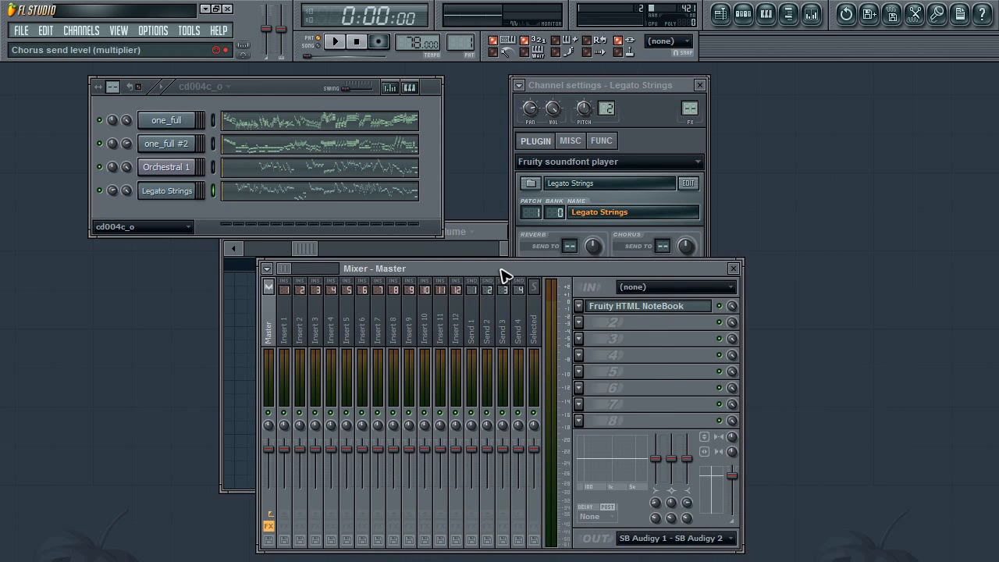
Play the cd004c_o pattern briefly and stop it.
left_click(335, 41)
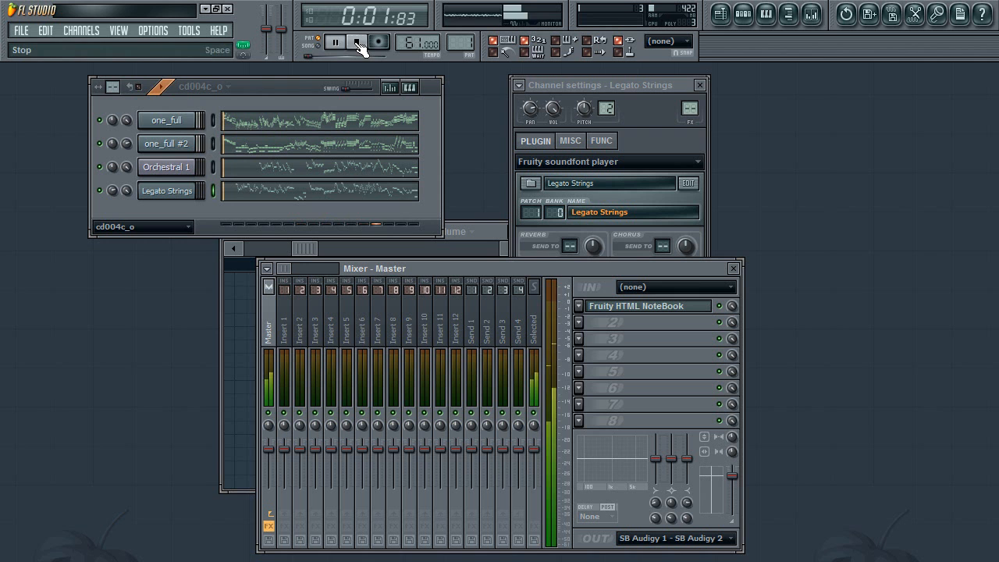
left_click(358, 43)
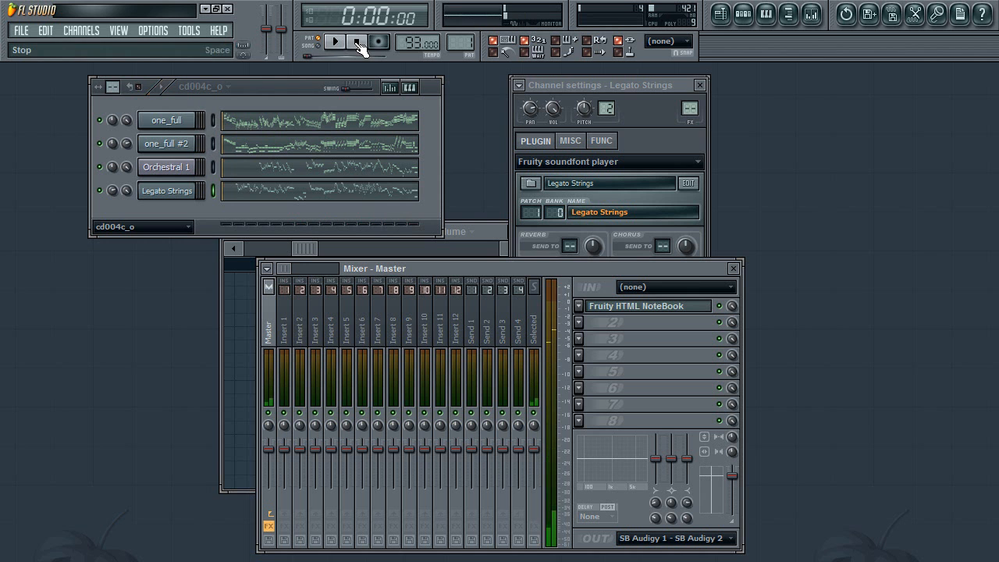
left_click(212, 122)
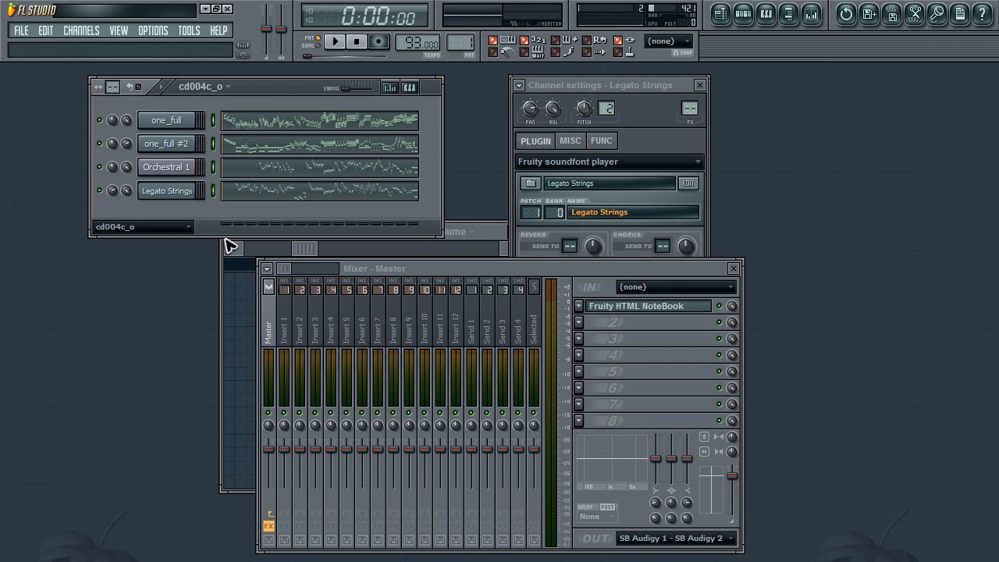
left_click(268, 269)
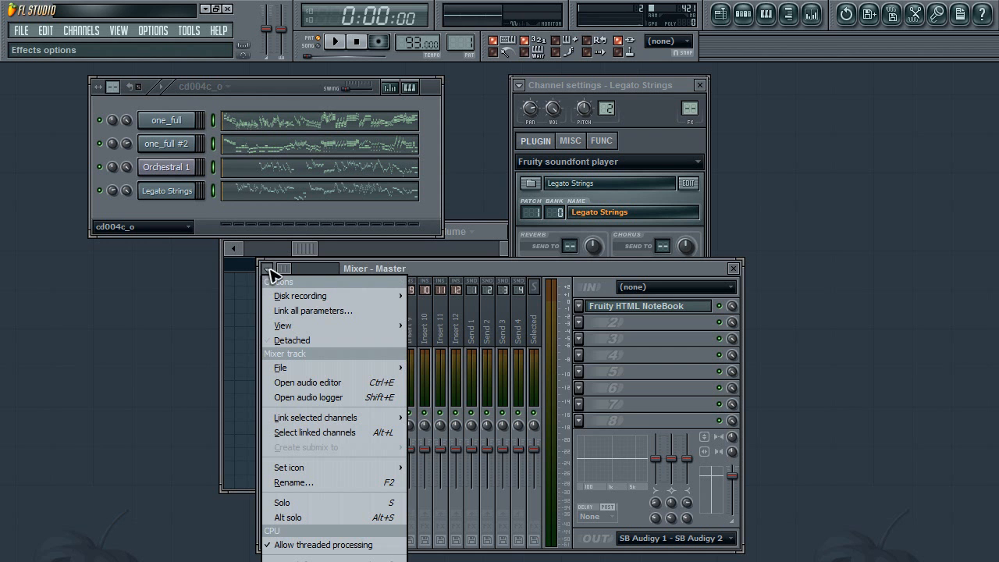
mouse_move(398, 422)
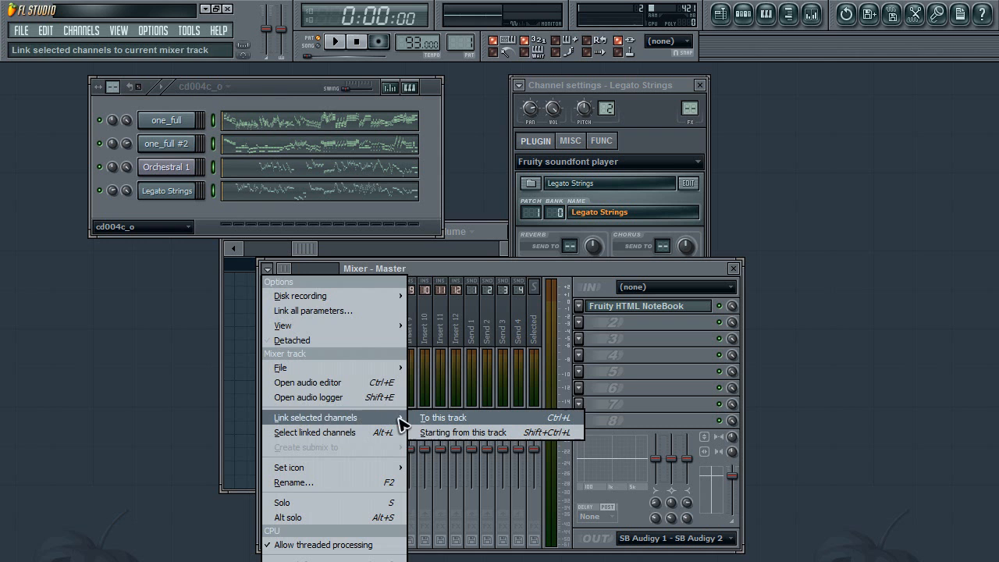
left_click(430, 269)
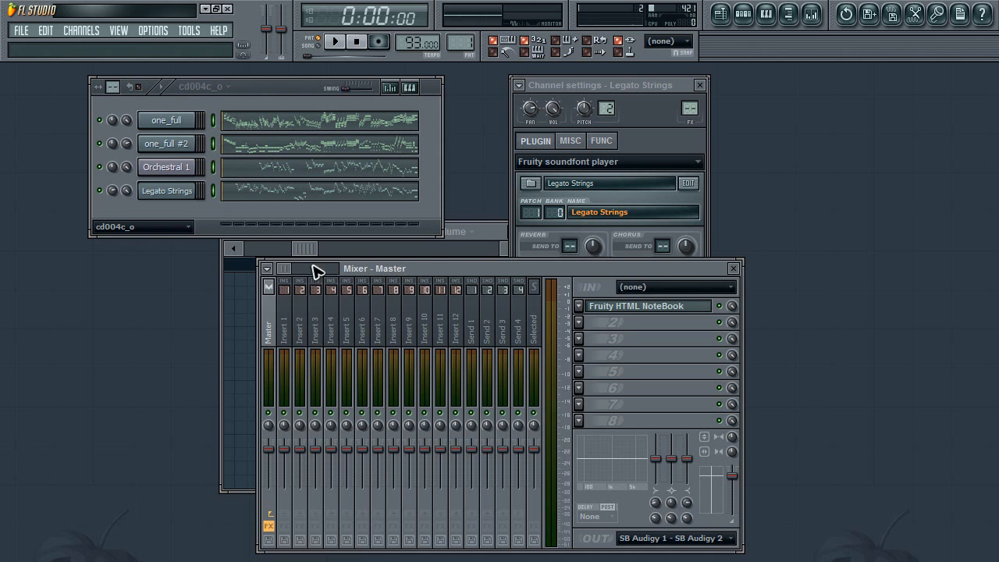
Select all four channels and link them to consecutive mixer tracks starting from Insert 1.
left_click(215, 120)
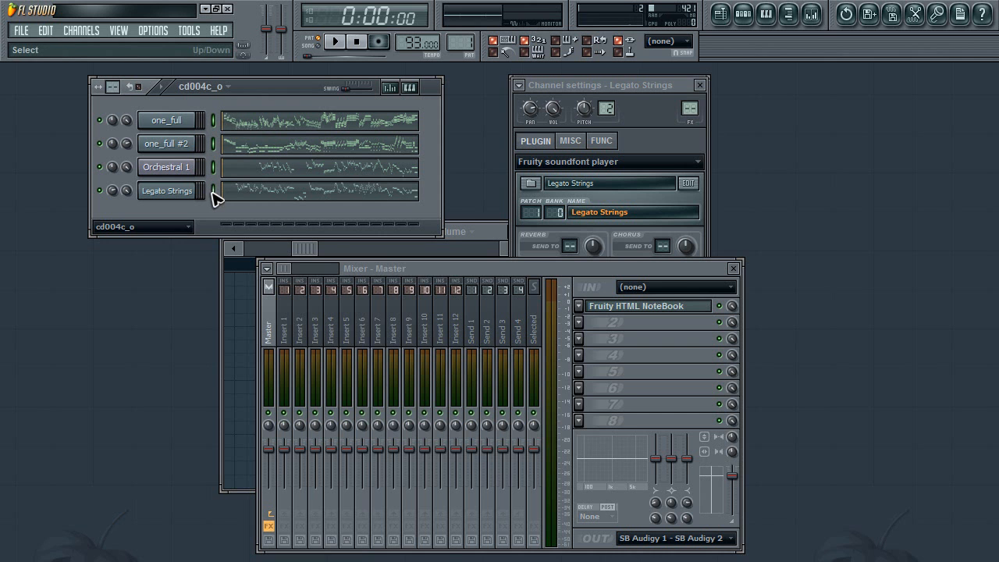
left_click(269, 273)
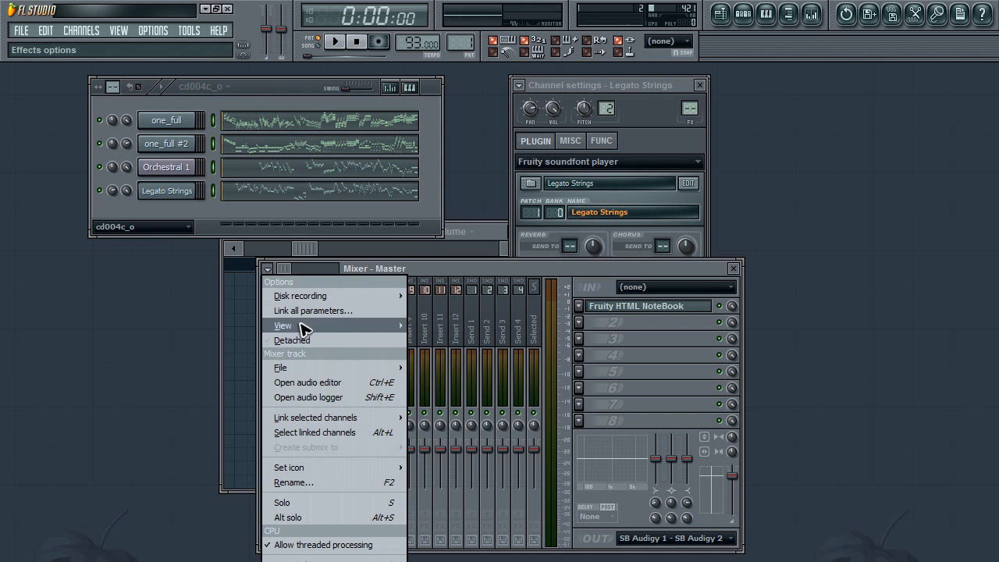
mouse_move(312, 419)
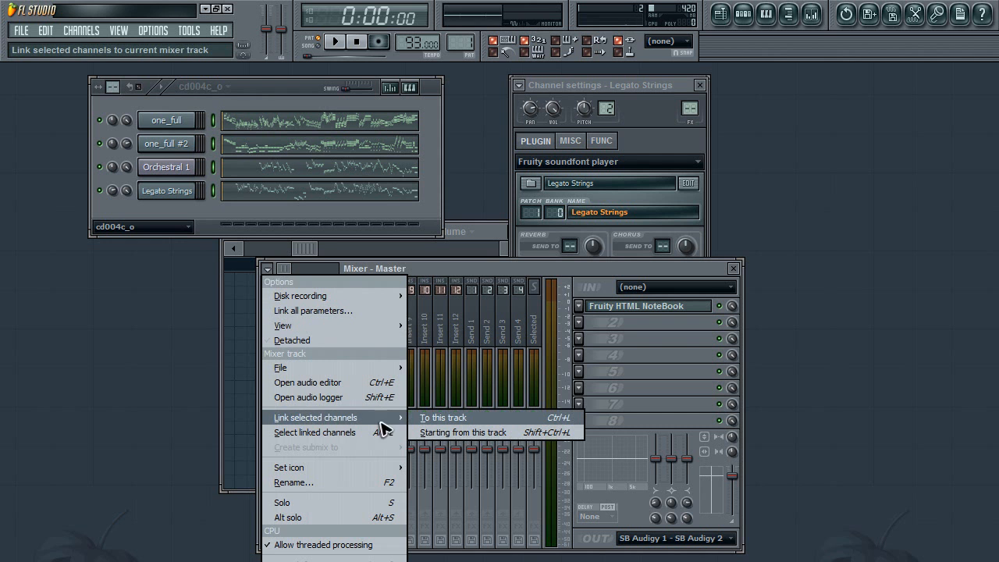
left_click(442, 417)
left_click(289, 320)
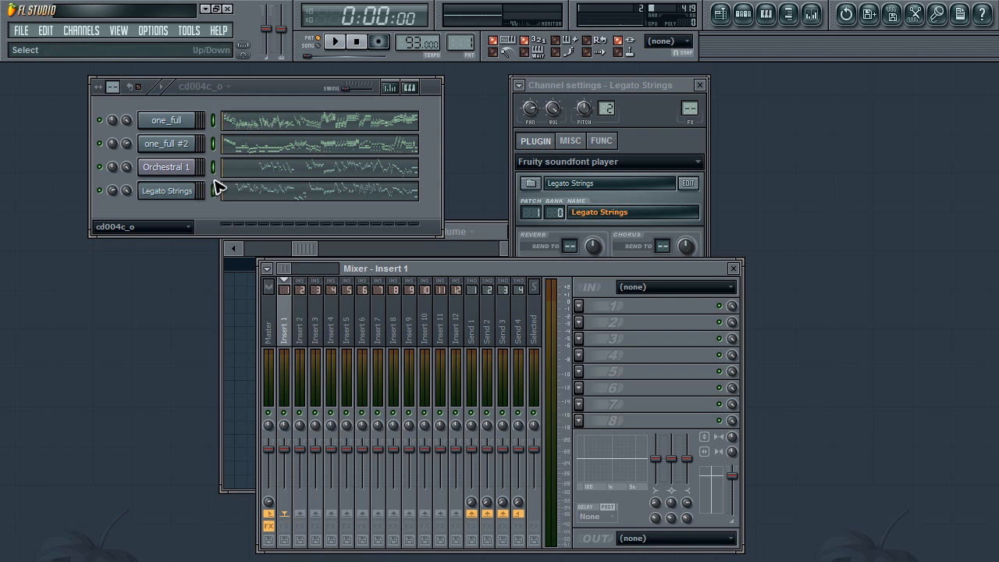
left_click(267, 268)
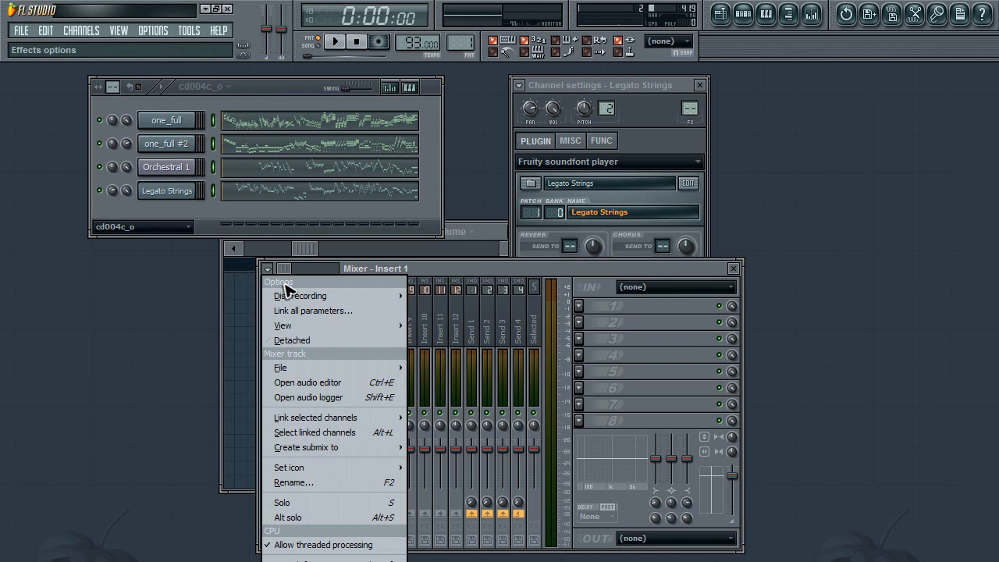
mouse_move(323, 419)
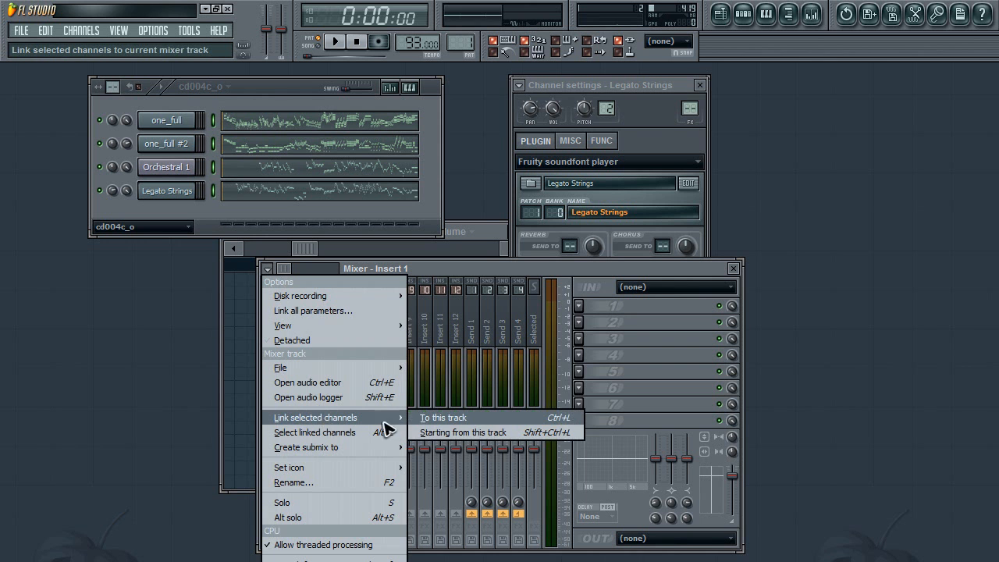
left_click(443, 435)
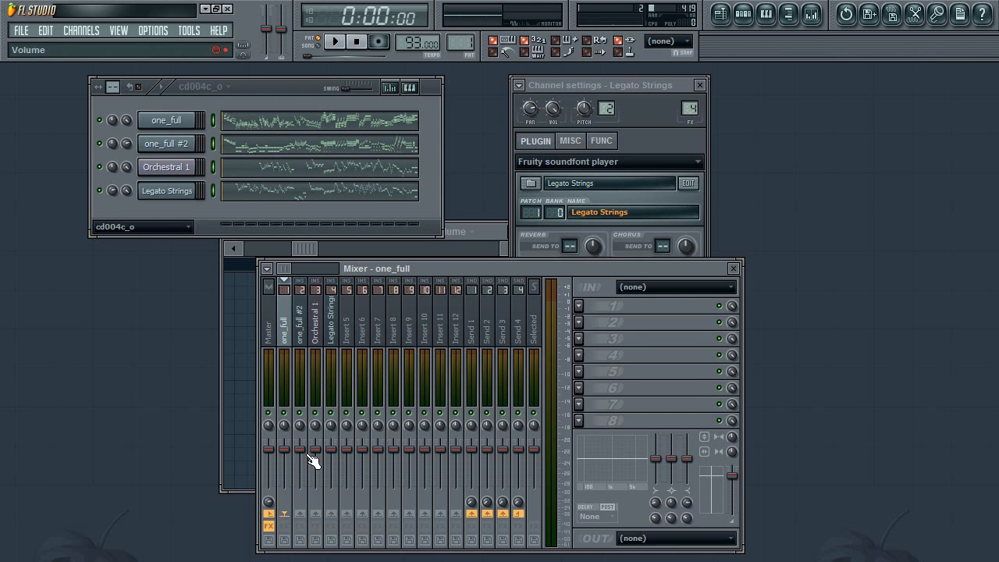
Add Fruity Reeverb to the first effect slot of the one_full mixer track with the Subtle preset.
left_click(578, 306)
mouse_move(640, 323)
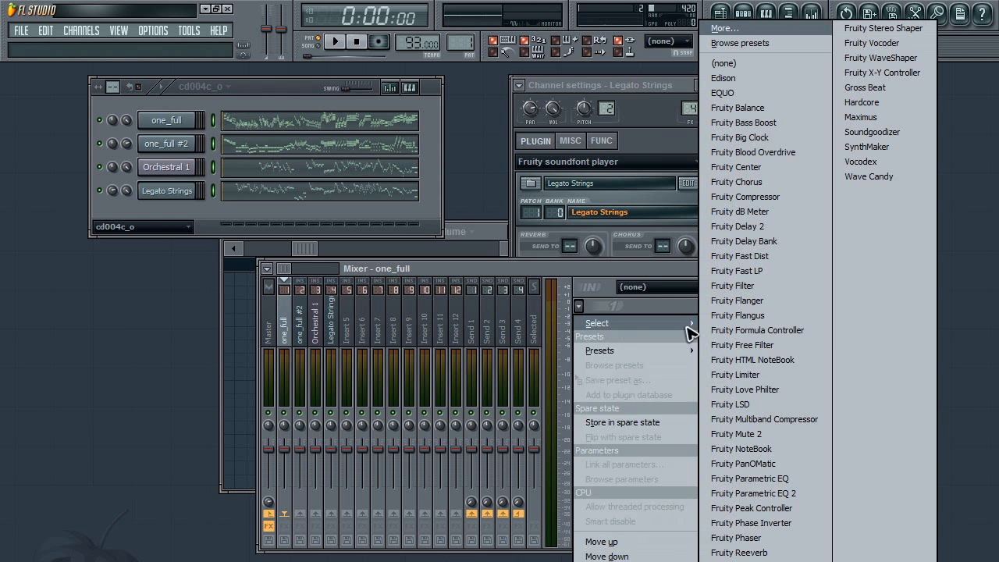
left_click(753, 552)
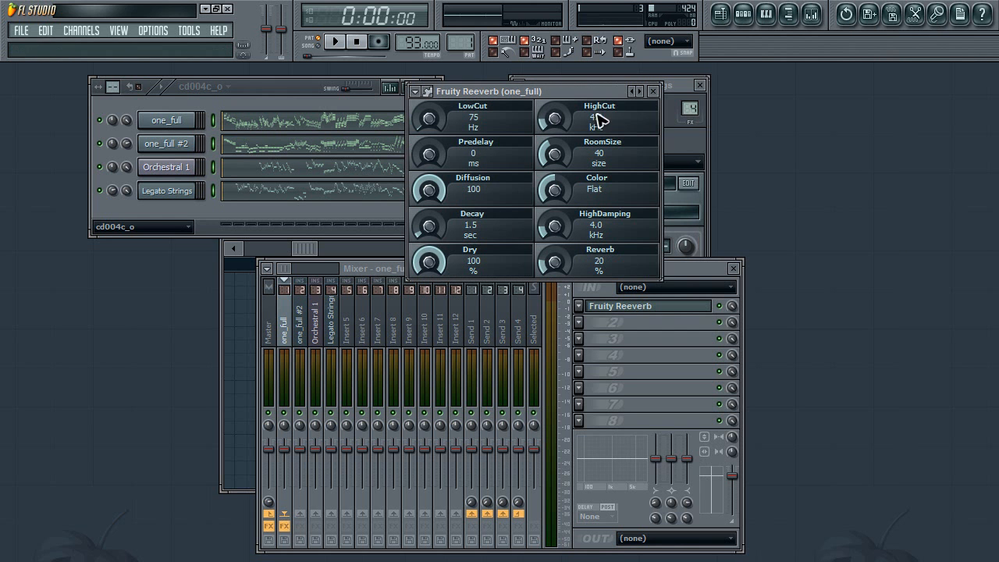
left_click(637, 92)
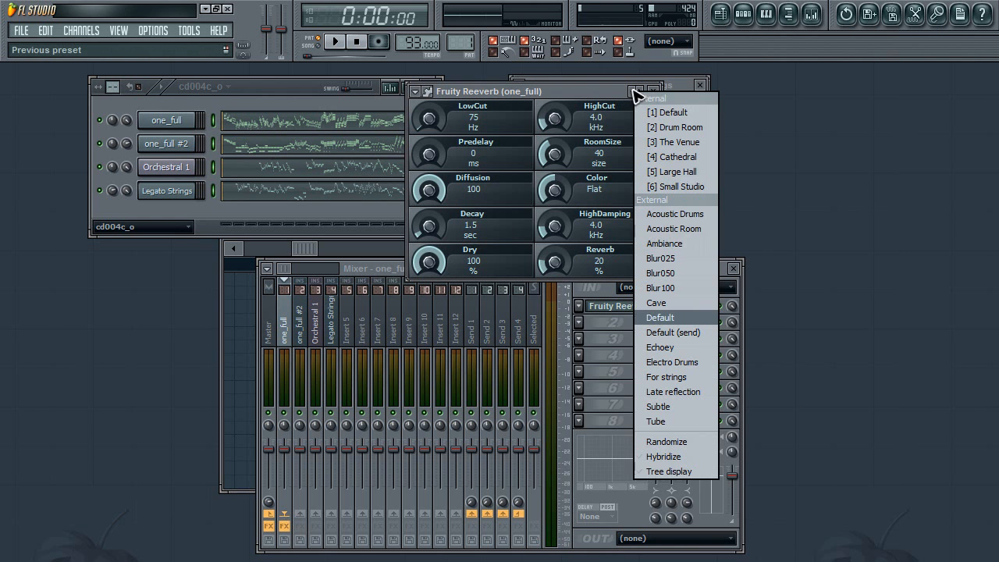
left_click(690, 406)
Add Fruity Reeverb to the first effect slot of the one_full #2 mixer track.
left_click(300, 316)
left_click(579, 306)
mouse_move(700, 330)
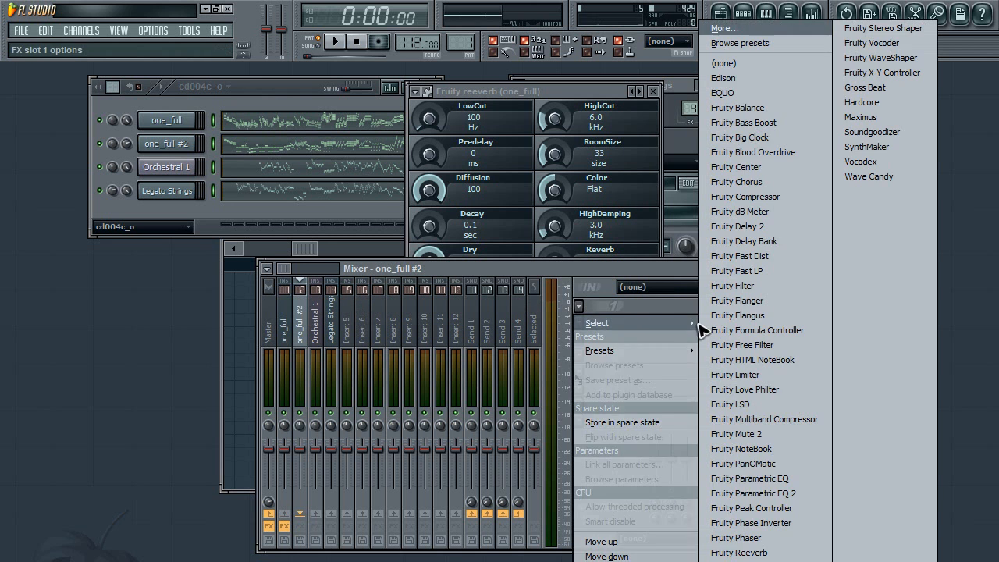
left_click(739, 552)
Mute the Orchestral 1 and Legato Strings channels and listen to the two piano channels.
left_click(263, 171)
left_click(286, 90)
left_click(100, 167)
left_click(101, 191)
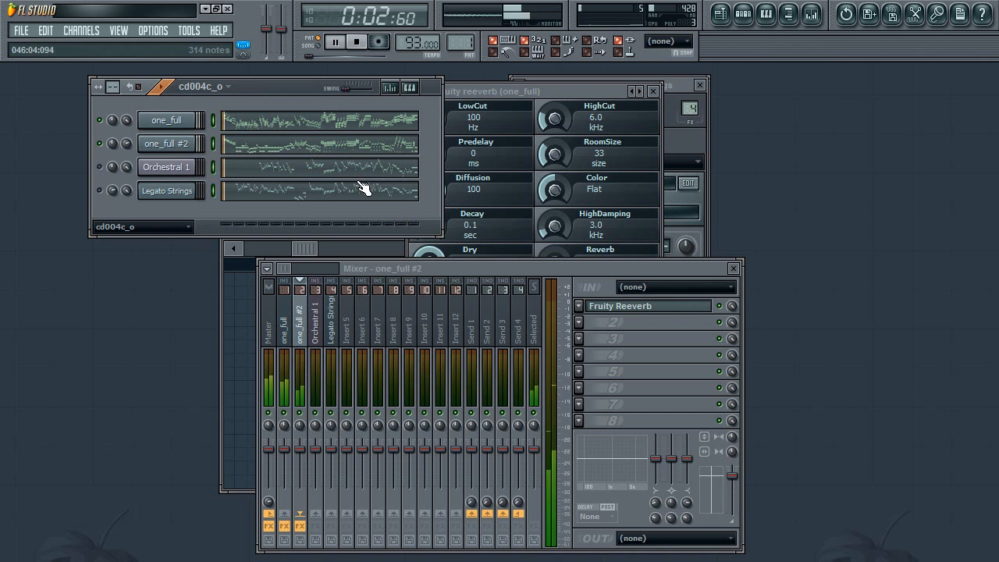
left_click(357, 43)
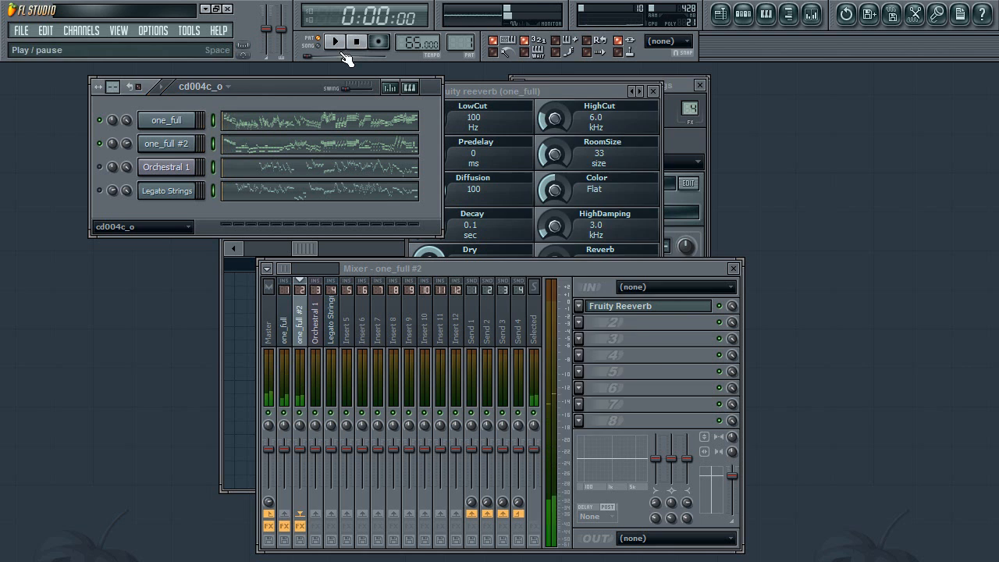
Open the channel settings of one_full #2 and one_full, and play the pattern briefly.
left_click(166, 143)
left_click(167, 121)
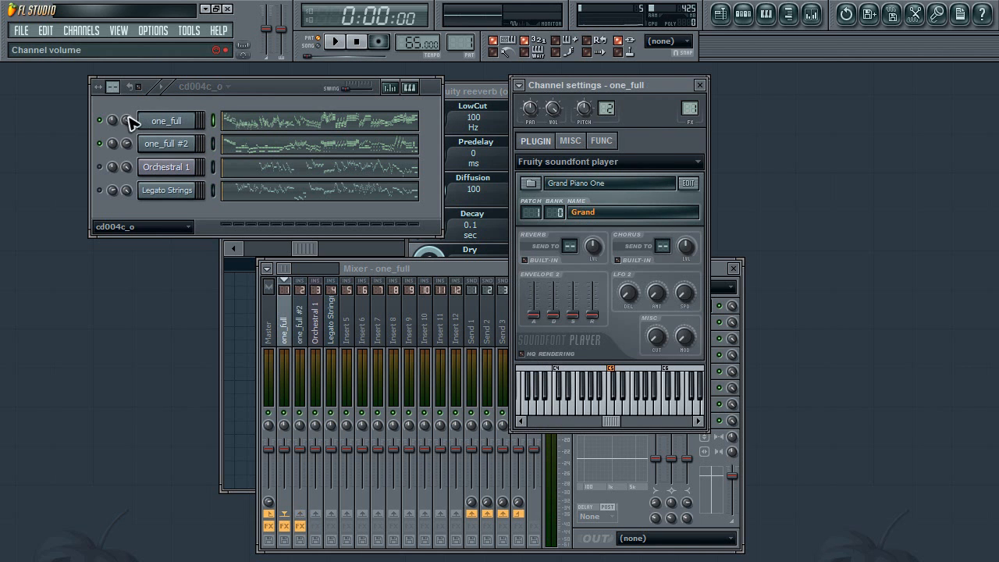
left_click(127, 123)
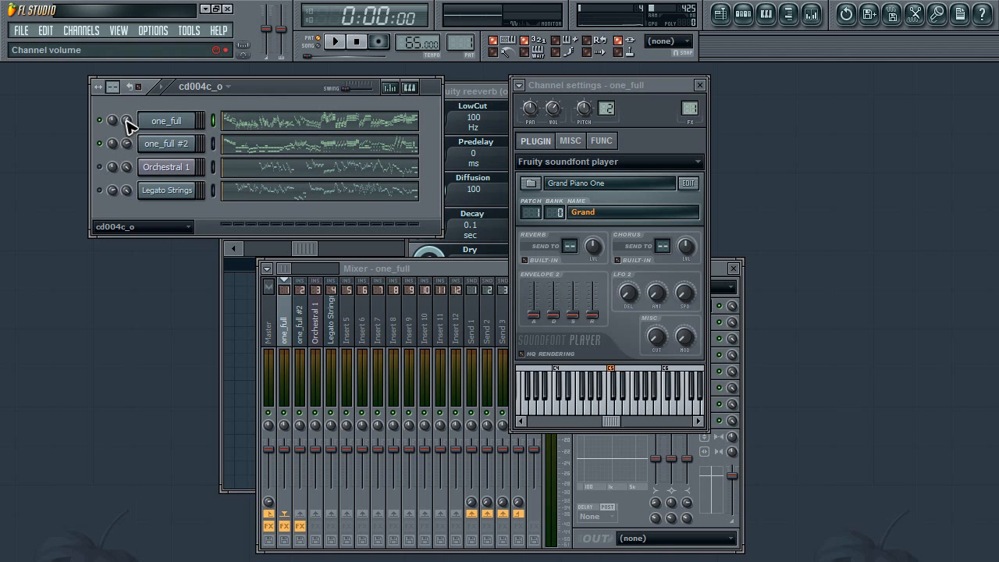
left_click(334, 42)
left_click(356, 42)
View and close the channel volume events of one_full, and show the channel's Misc settings.
right_click(131, 126)
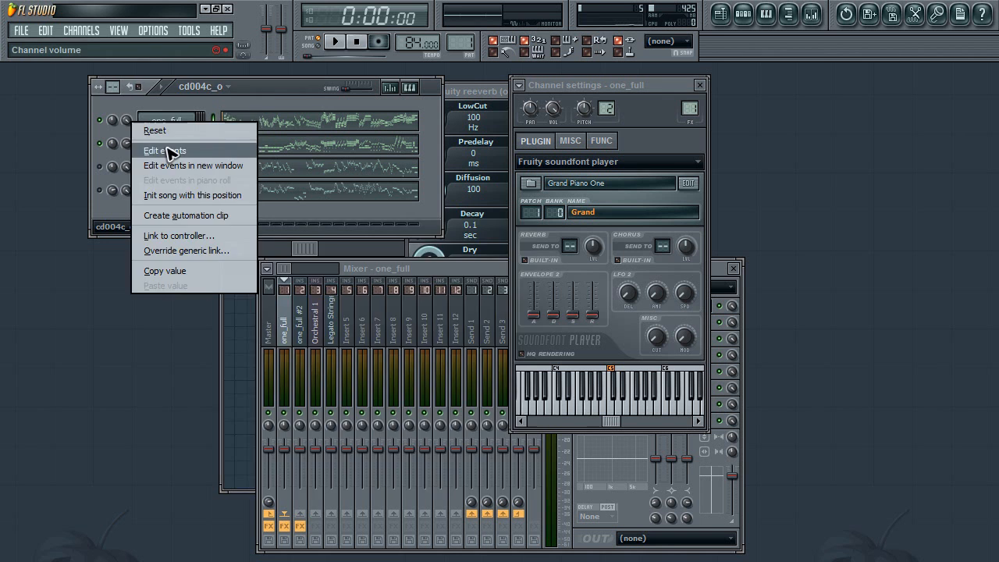
left_click(161, 151)
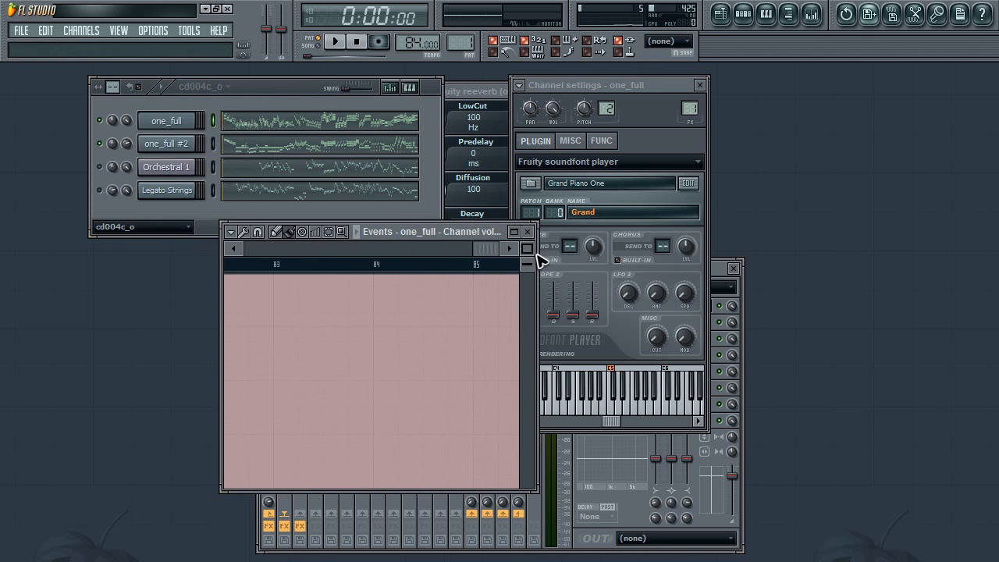
left_click(527, 232)
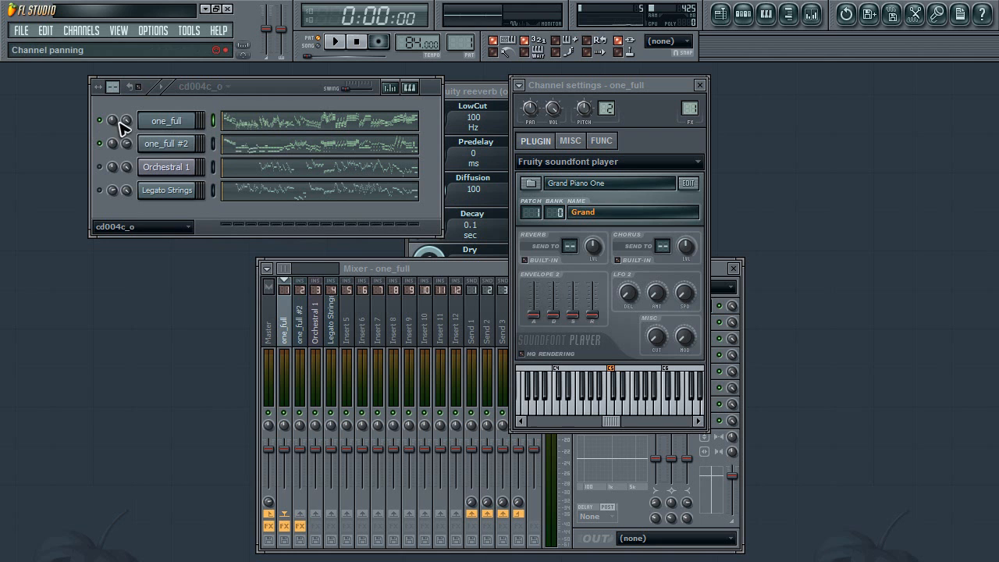
left_click(576, 142)
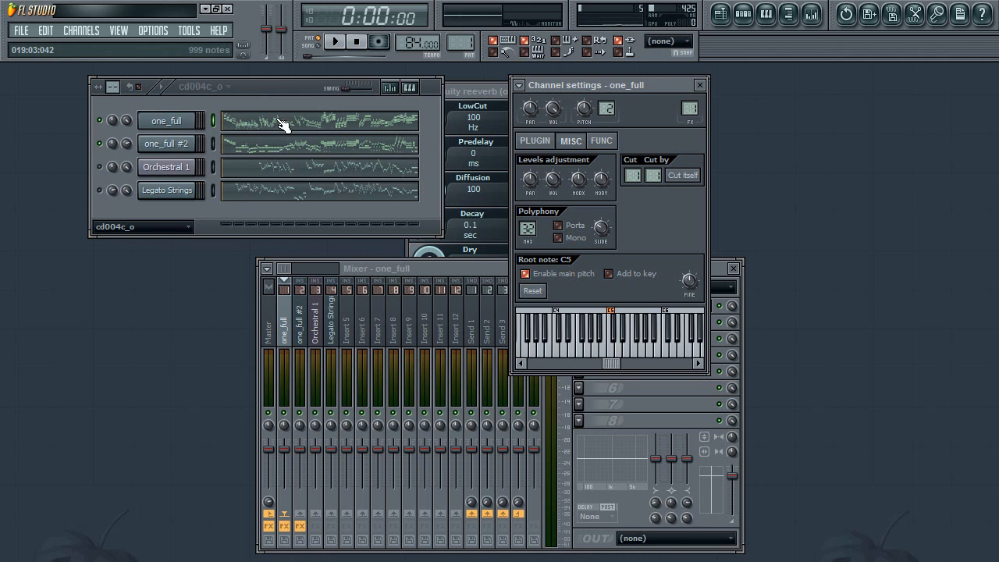
Listen to the pattern with the one_full #2 channel settings open, close the settings window and stop playback.
left_click(163, 144)
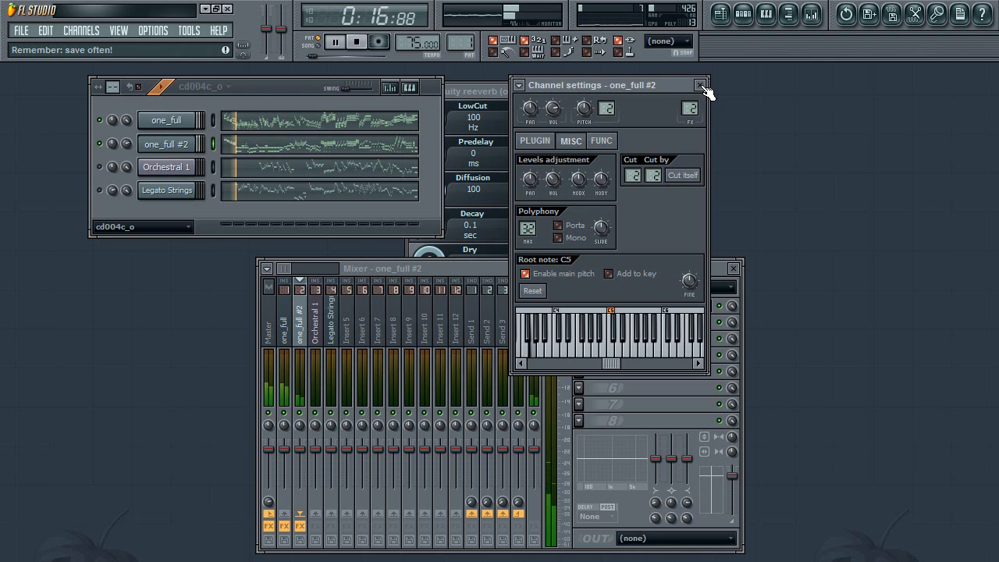
left_click(701, 87)
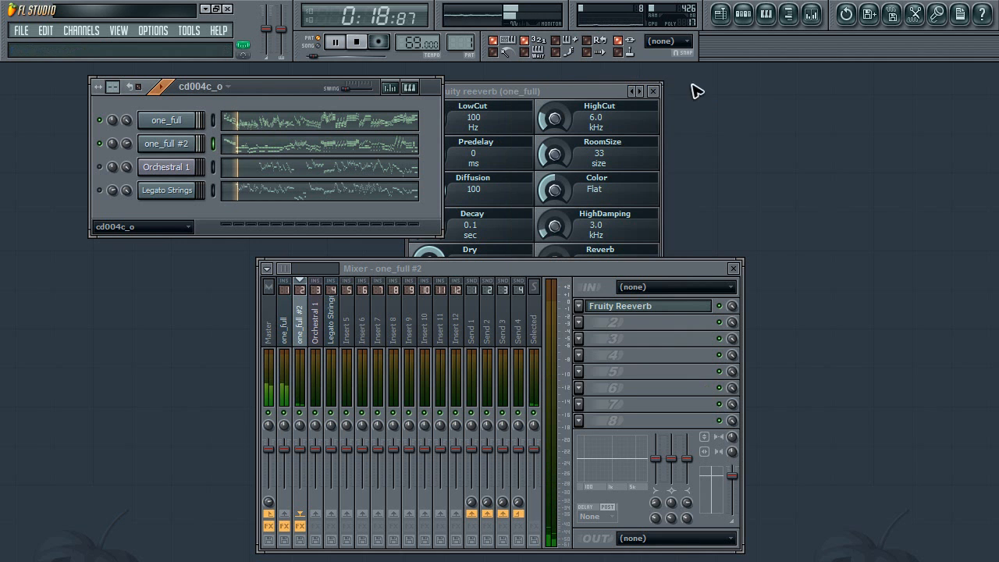
left_click(357, 44)
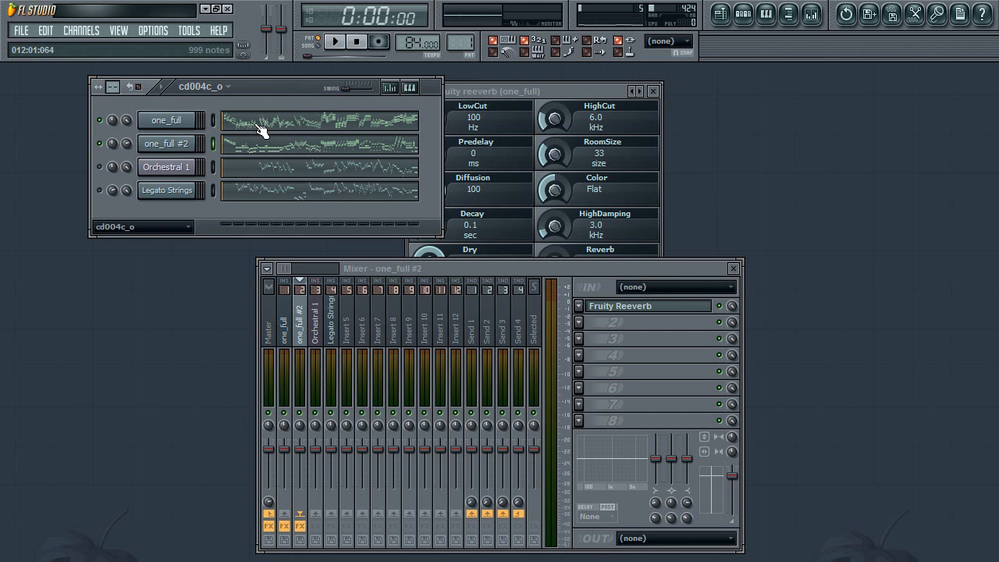
Move the mixer clear of the other windows and add Fruity Parametric EQ 2 to slot 2 of the one_full #2 track.
left_click_drag(445, 270, 541, 220)
left_click(182, 143)
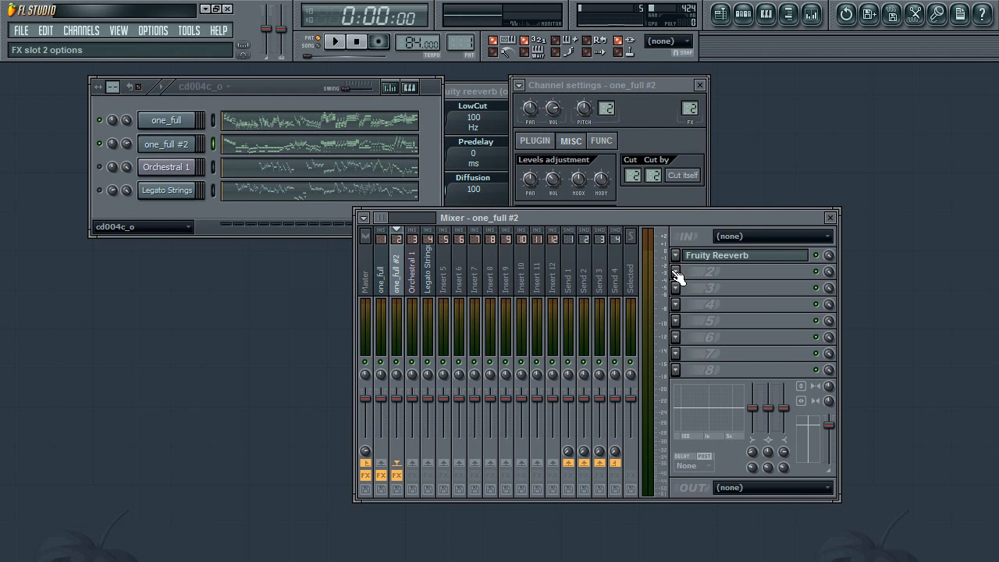
left_click(676, 272)
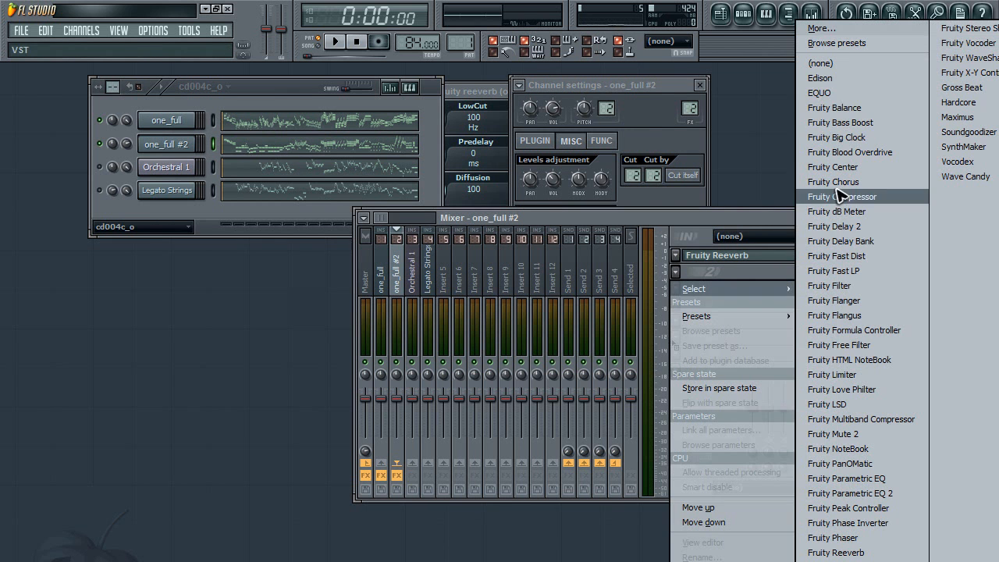
left_click(850, 493)
Load the Subtle preset into the Fruity Reeverb on the one_full #2 track and close the plugin window.
left_click(166, 144)
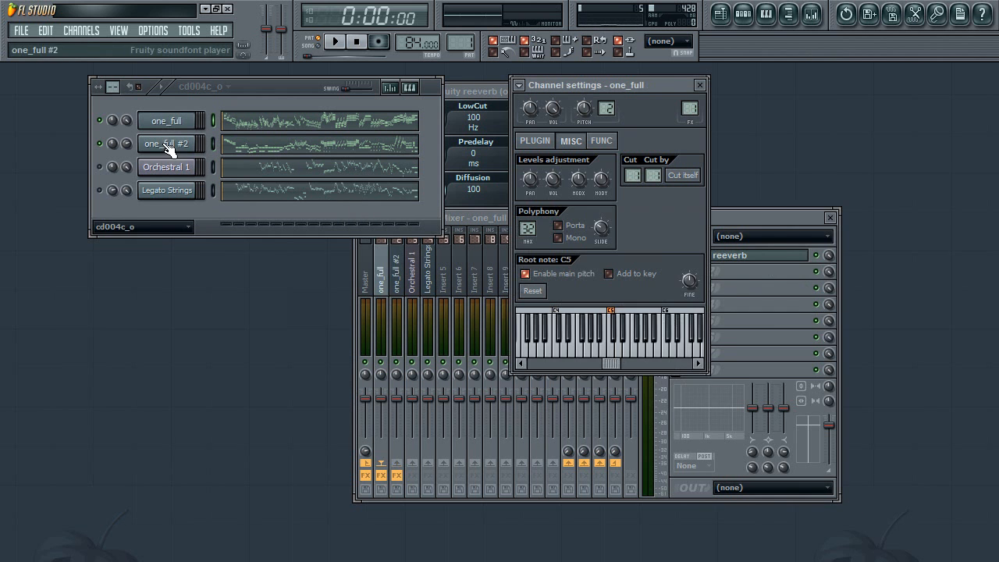
left_click(168, 146)
left_click(720, 256)
right_click(241, 171)
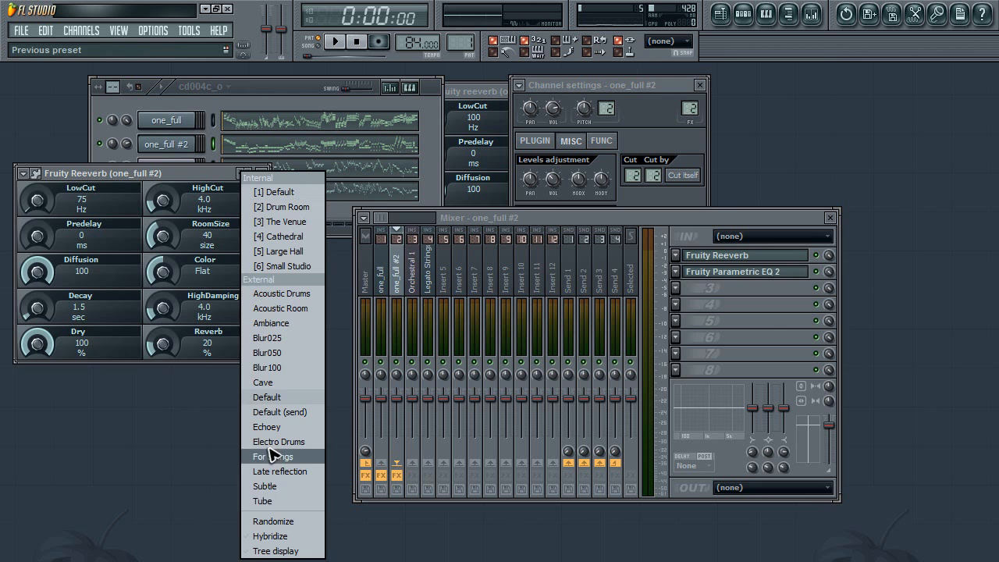
left_click(271, 487)
left_click(263, 173)
Move the channel settings window clear of the mixer and review the reverb settings on one_full #2.
left_click(163, 145)
left_click(163, 145)
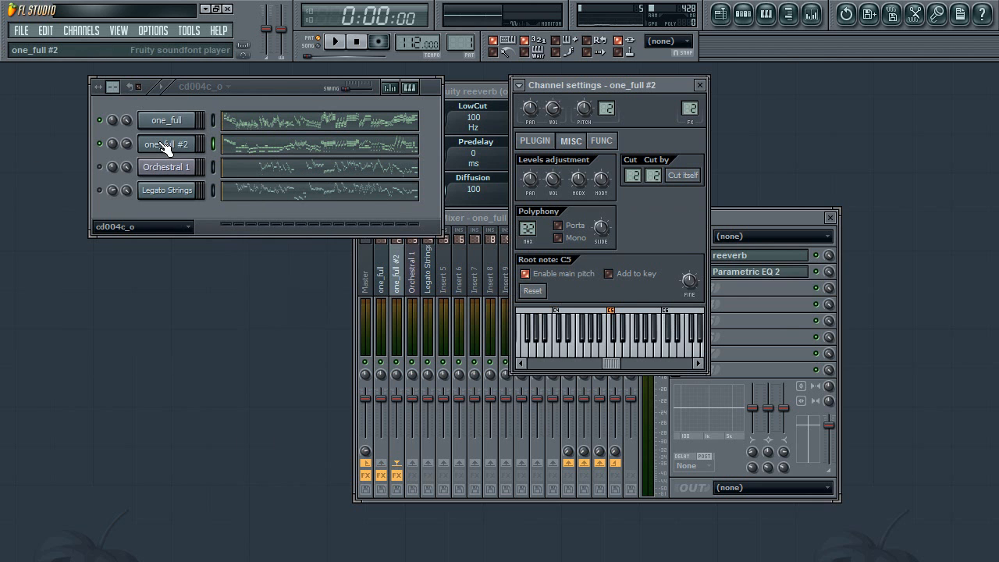
left_click_drag(673, 88, 940, 116)
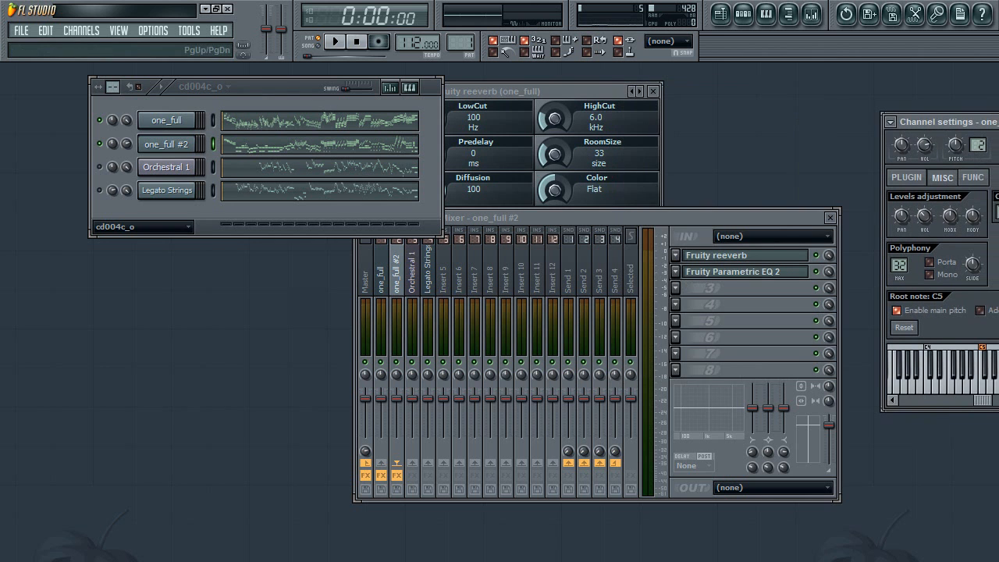
left_click(738, 258)
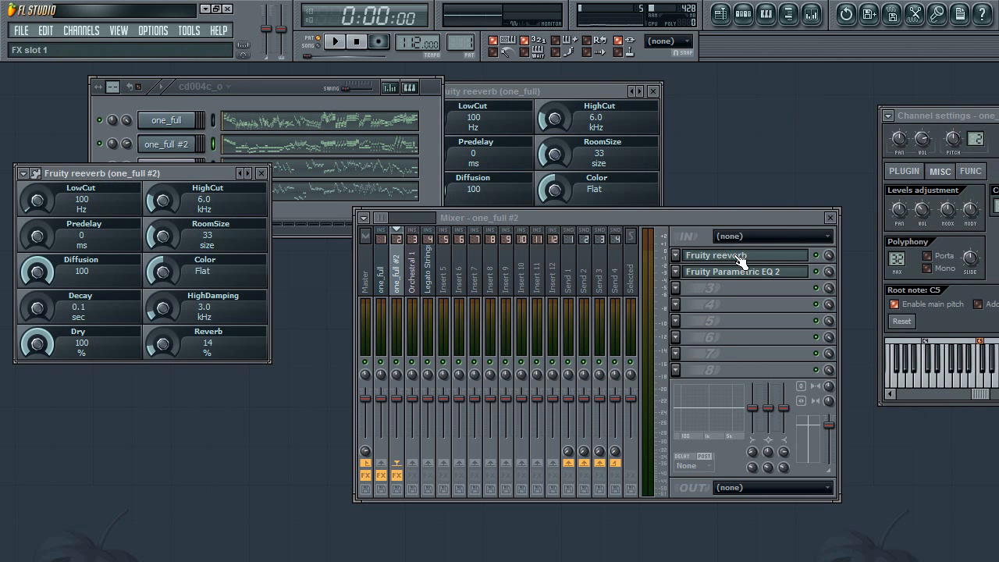
Add Fruity Multiband Compressor to slot 2 of the one_full mixer track and switch it to the next preset.
left_click(167, 120)
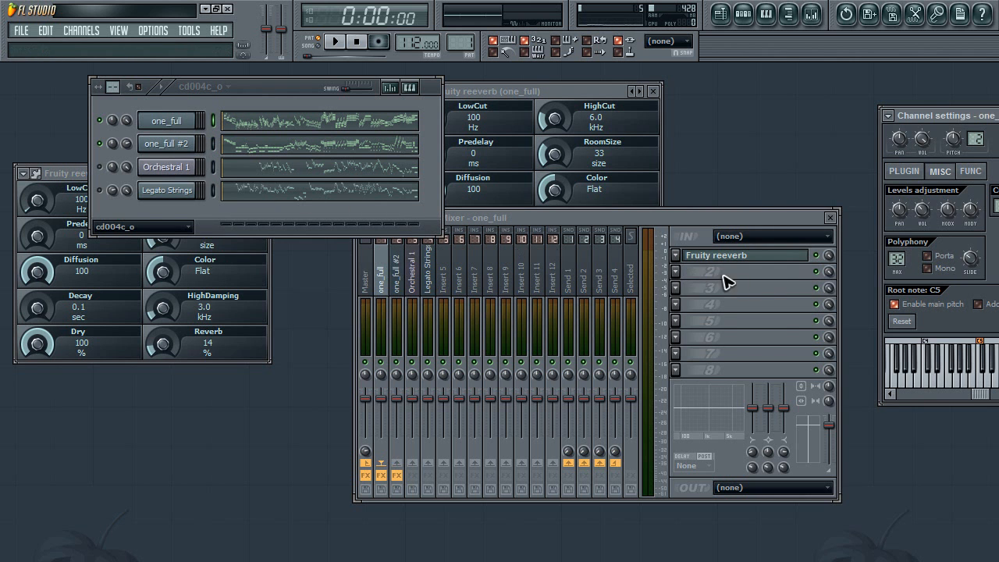
left_click(676, 272)
left_click(837, 283)
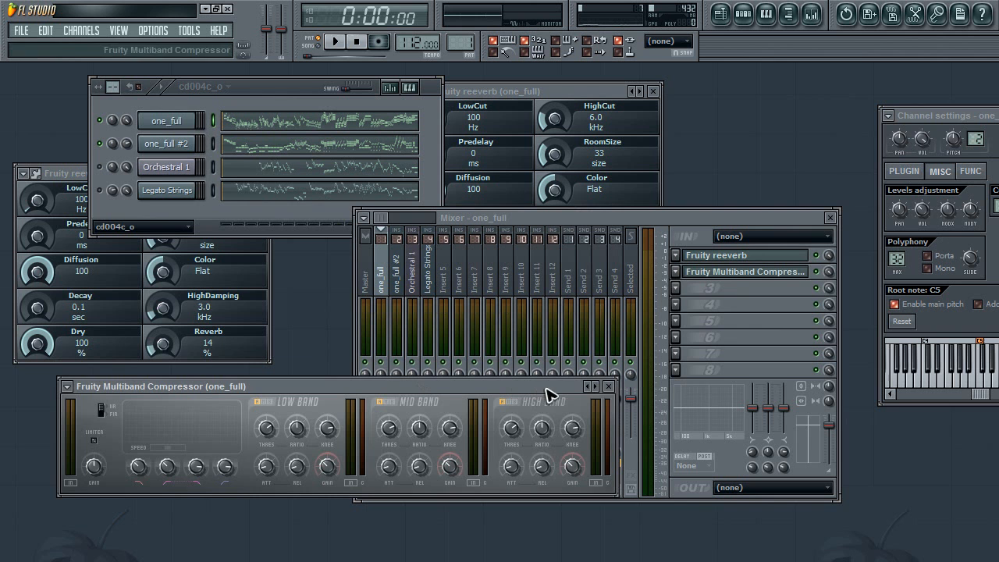
left_click(597, 387)
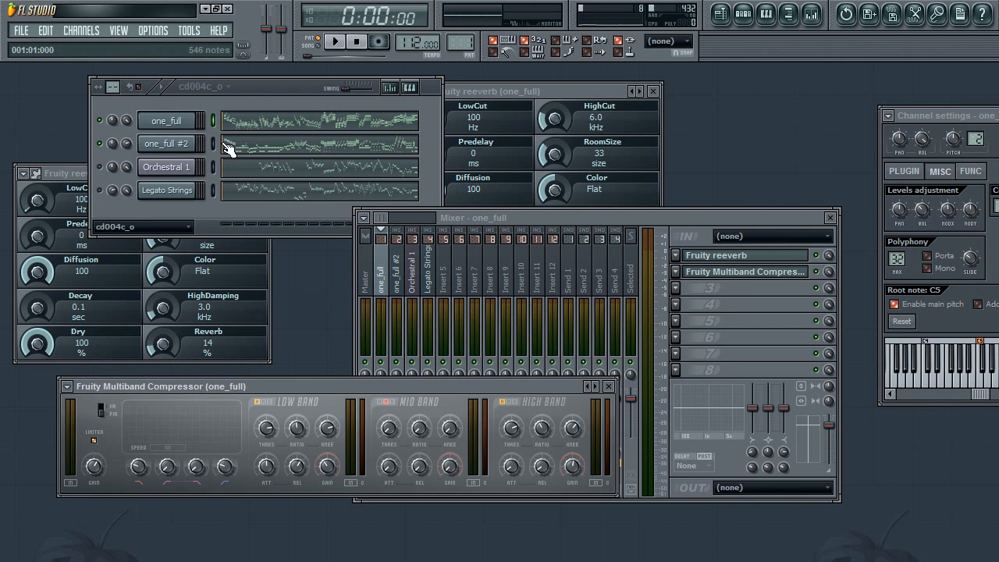
Play the pattern and shape the Parametric EQ 2 curve on one_full #2, slightly lowering bands 3 and 4 and slightly raising band 1.
left_click(396, 266)
left_click(745, 272)
left_click(334, 42)
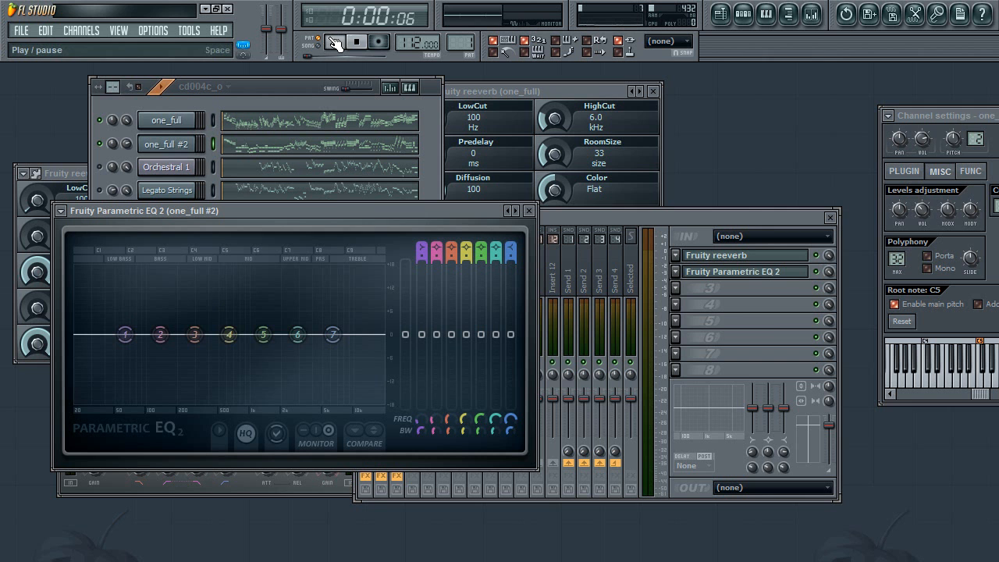
left_click_drag(229, 334, 225, 341)
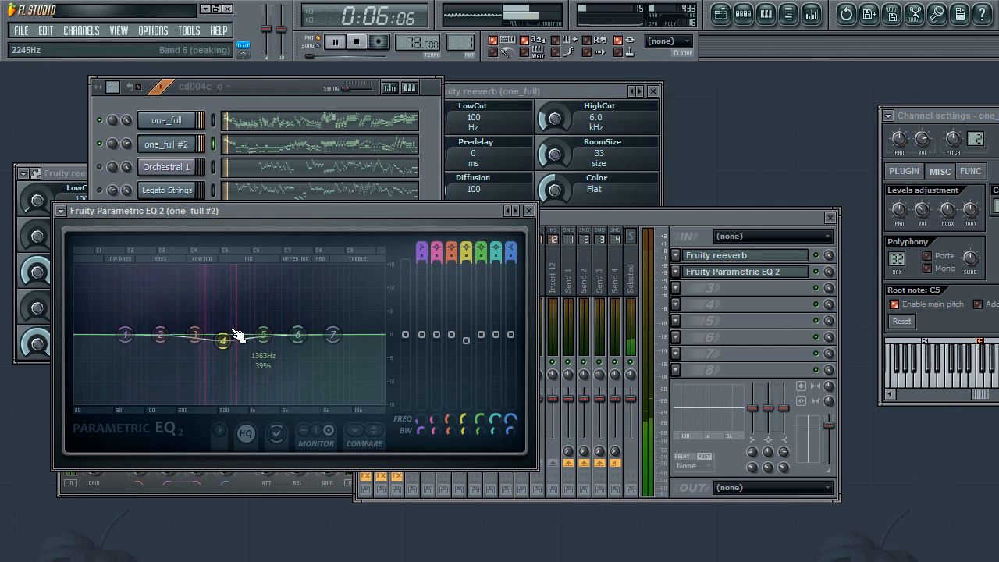
left_click(164, 121)
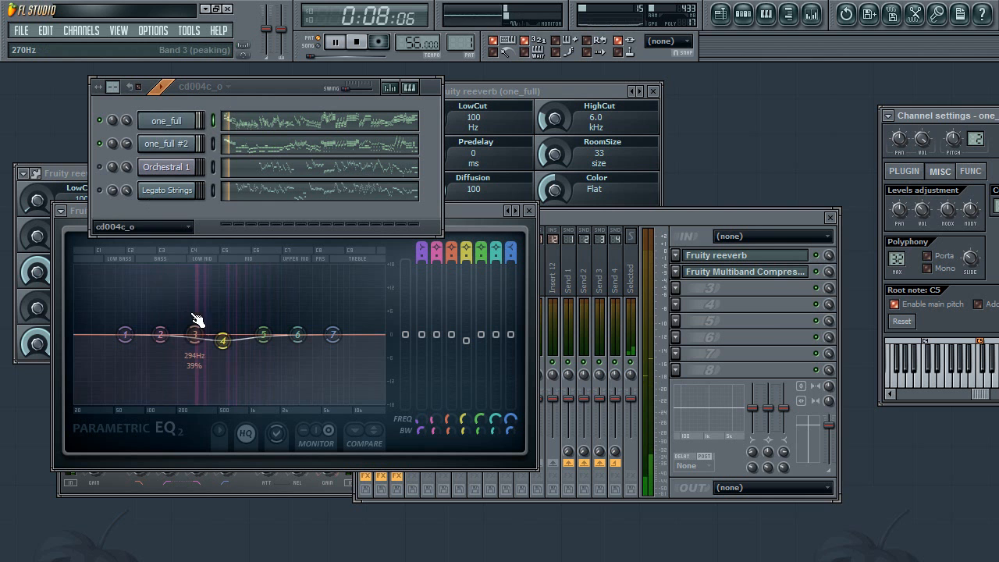
left_click_drag(199, 341, 191, 338)
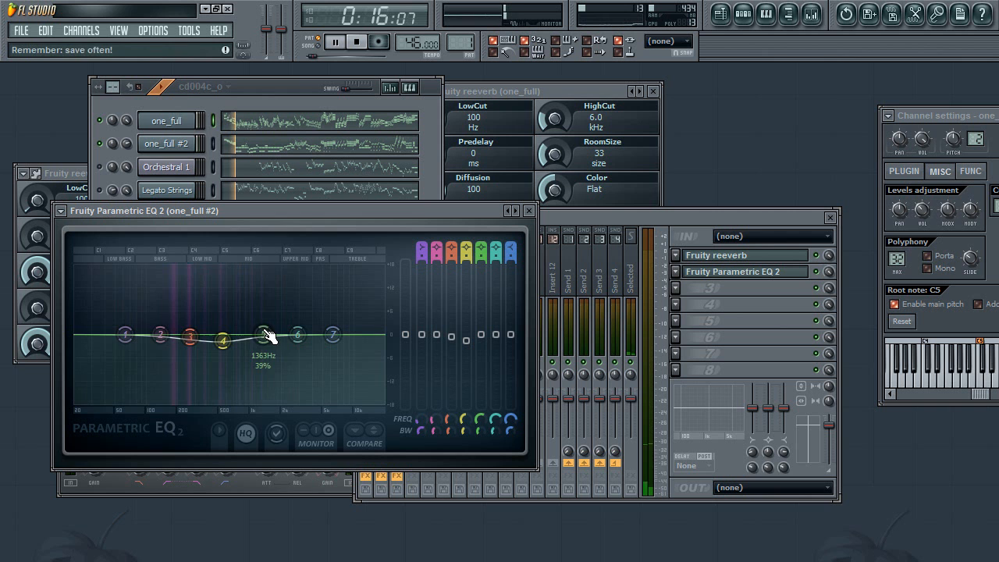
left_click_drag(127, 338, 111, 332)
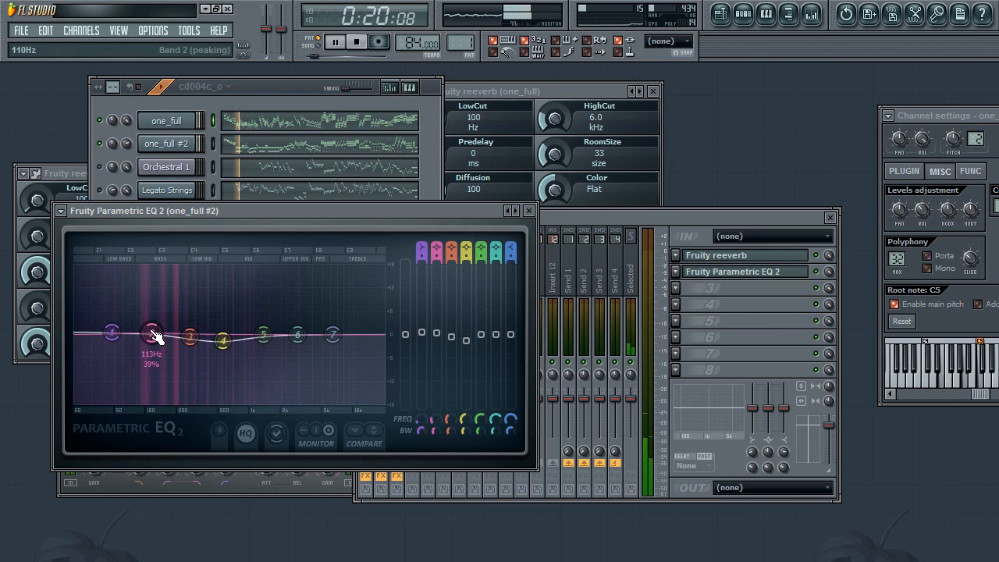
left_click(170, 146)
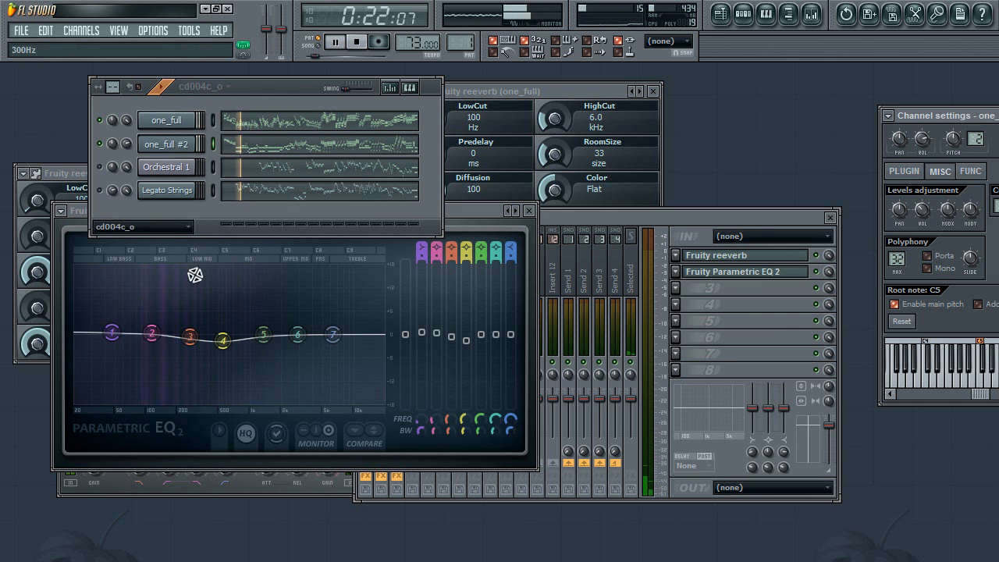
Compare the mixer tracks during playback and lower the one_full track volume to about 81% (-4.4 dB).
left_click(702, 263)
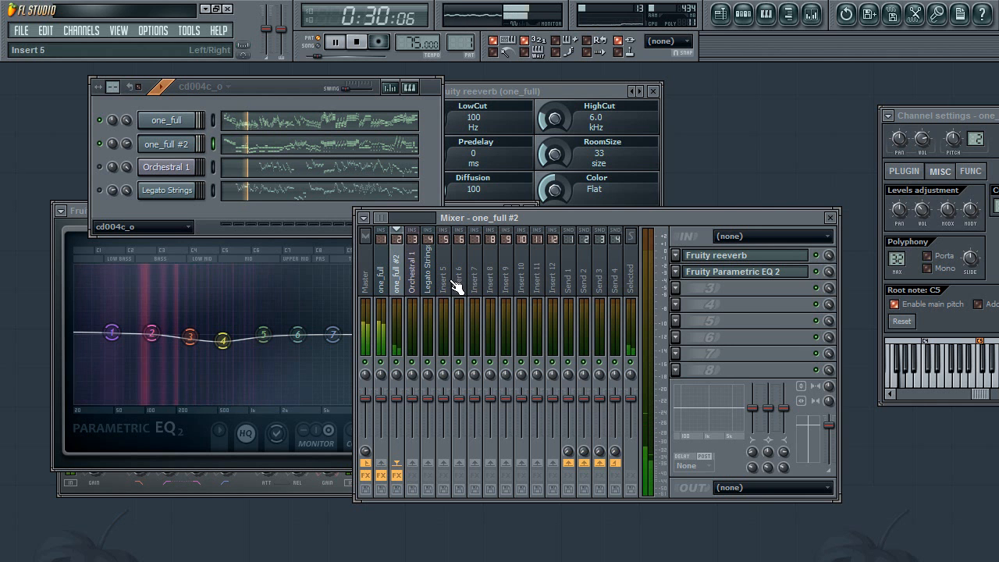
left_click(413, 289)
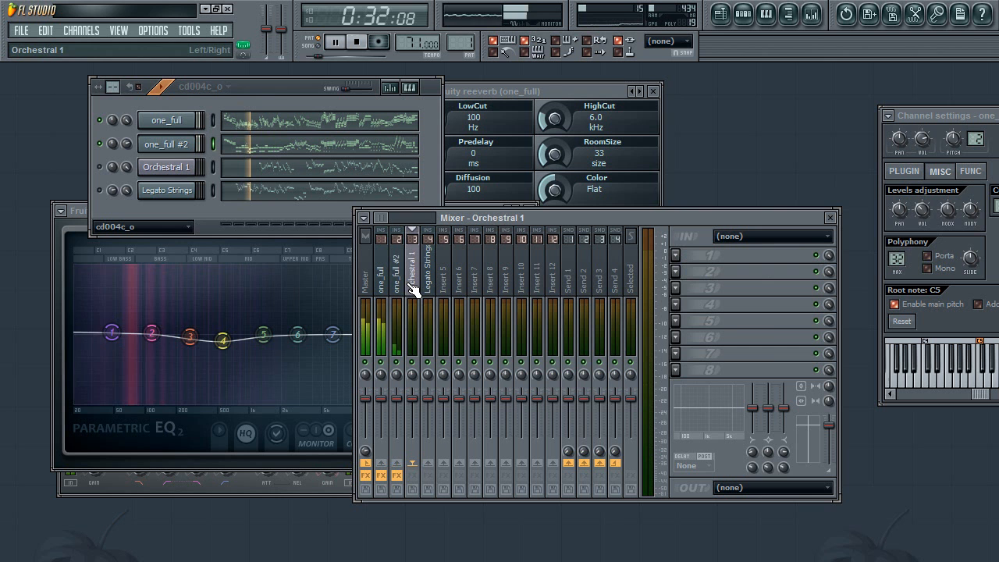
left_click(401, 288)
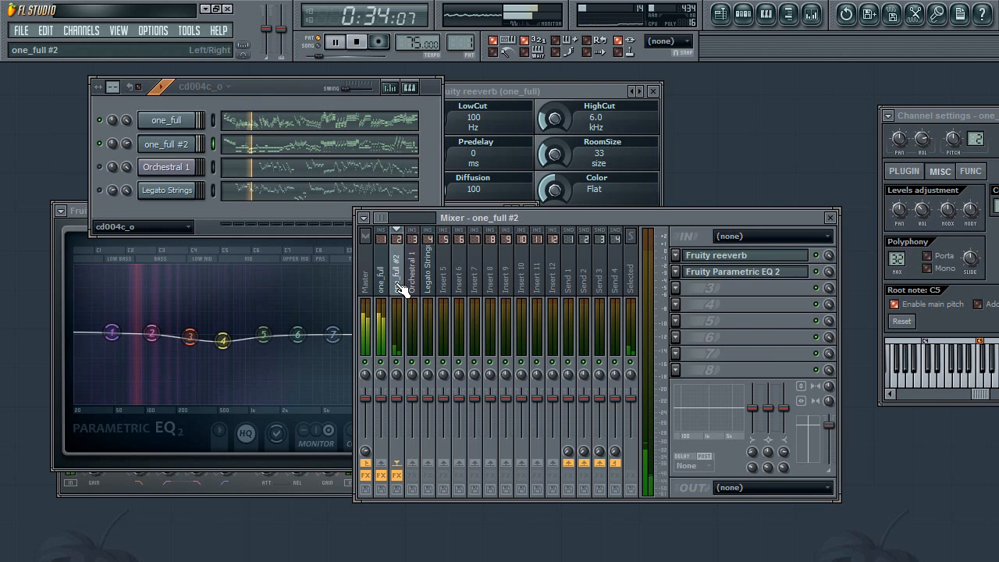
left_click(386, 288)
left_click_drag(382, 399, 381, 408)
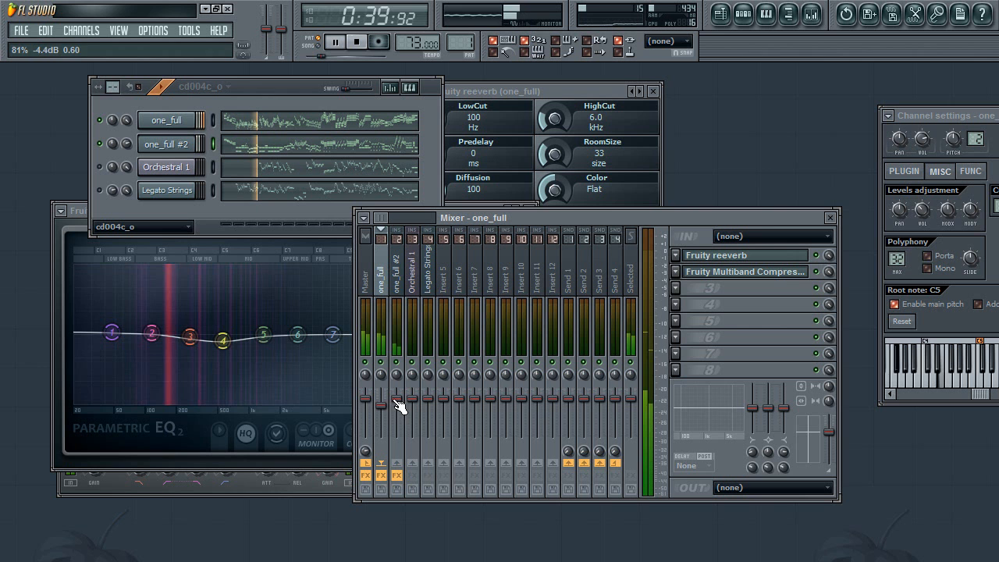
Add Fruity Multiband Compressor to slot 3 of the one_full #2 track, advance through its presets and close the plugin window.
left_click(402, 283)
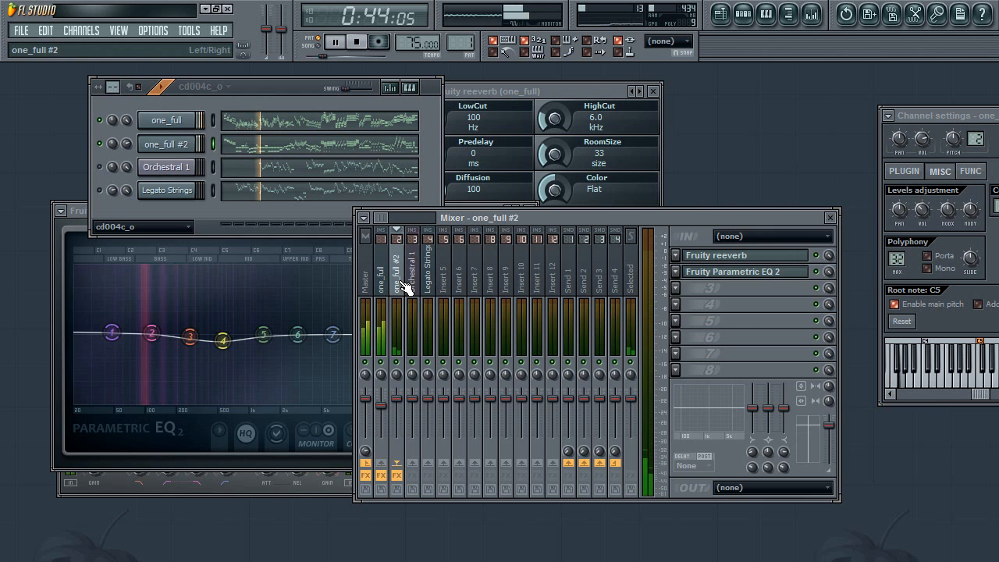
left_click(676, 288)
left_click(829, 417)
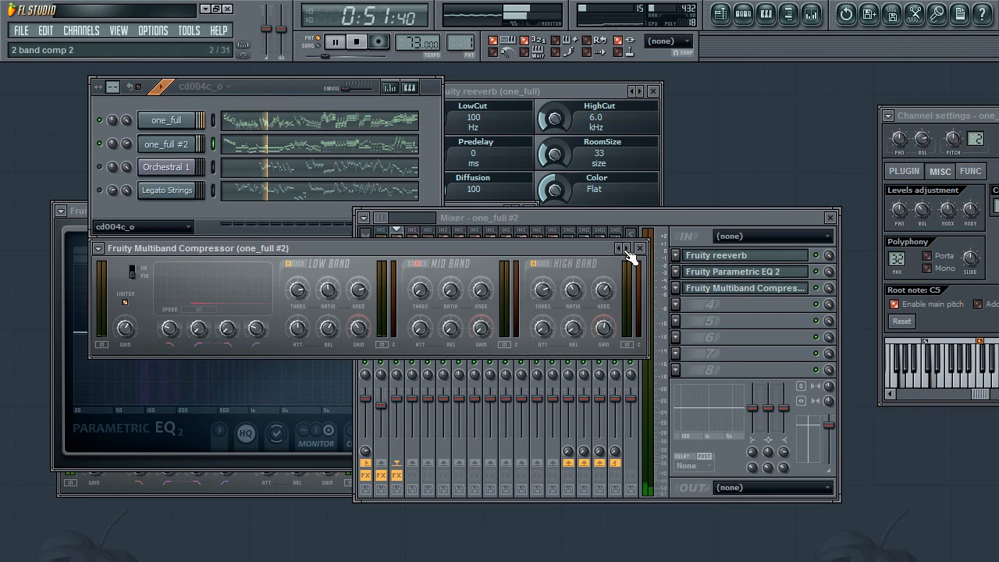
left_click_drag(553, 250, 642, 122)
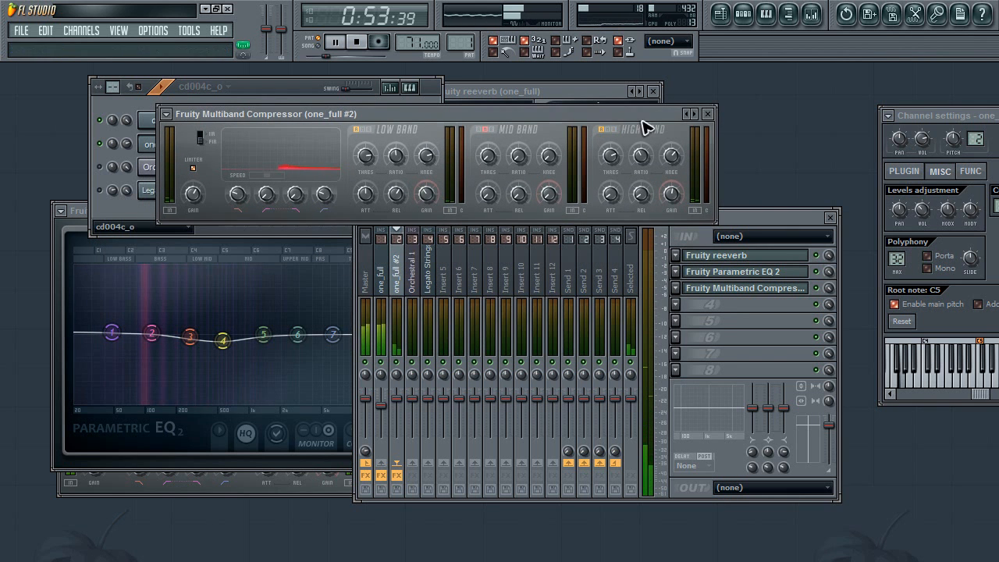
left_click(702, 119)
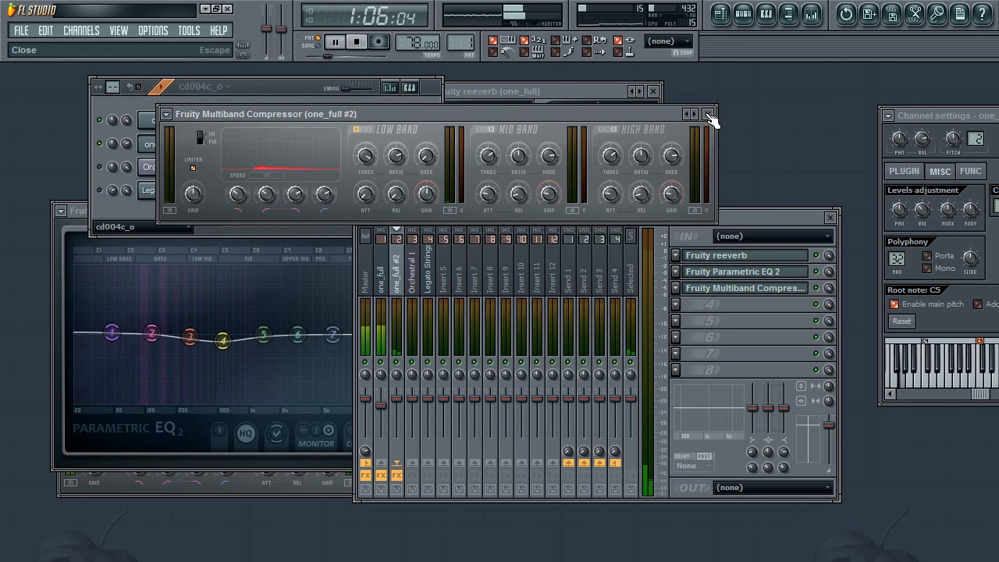
left_click(709, 116)
Slightly boost the one_full #2 track's mixer EQ with the high band at about 1.6 dB, lower the main volume slightly and stop playback.
left_click_drag(783, 408, 790, 407)
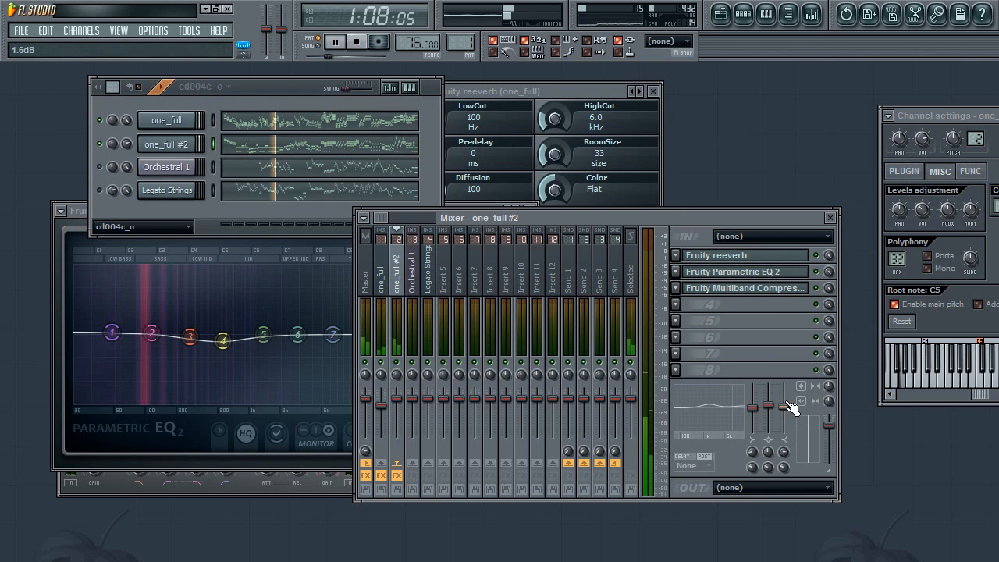
left_click_drag(266, 29, 267, 32)
left_click(359, 43)
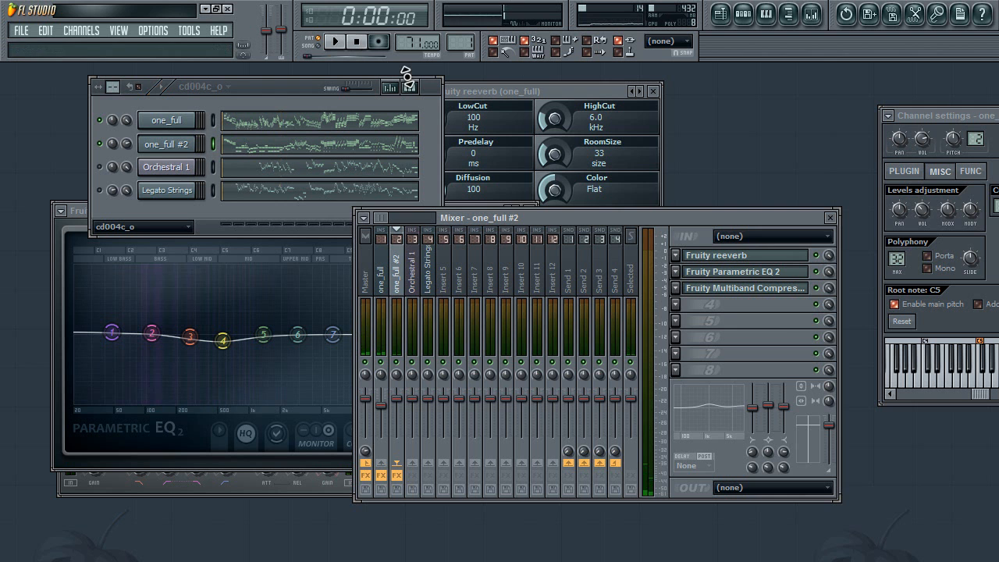
Close the mixer, unmute the Orchestral 1 and Legato Strings channels, and briefly check the playlist.
left_click(831, 219)
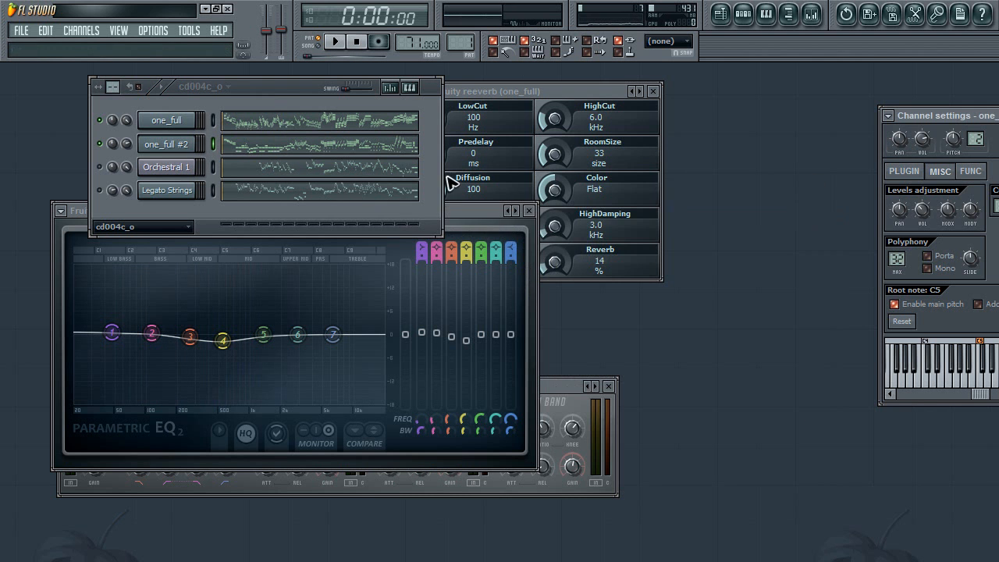
left_click_drag(266, 100, 743, 105)
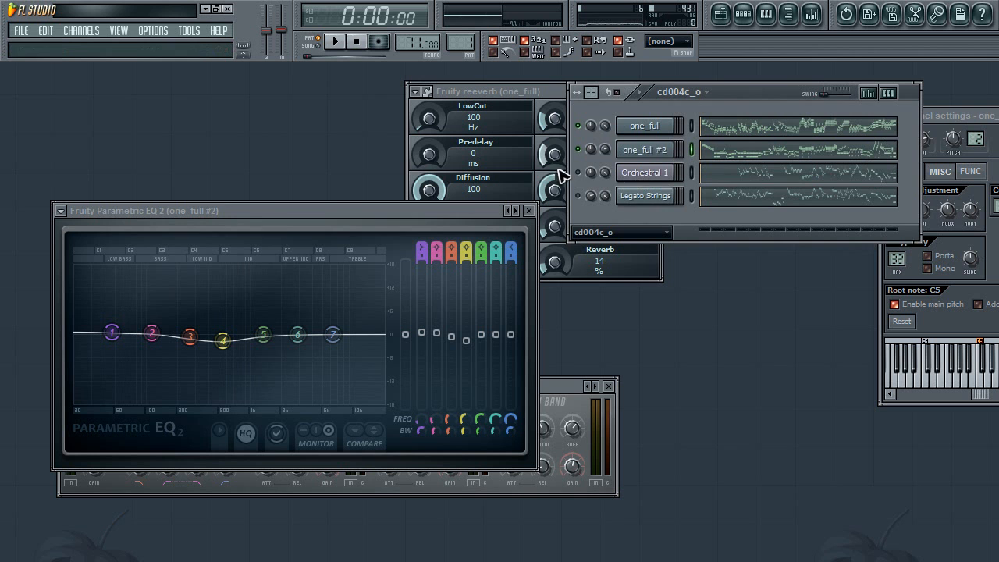
left_click(660, 177)
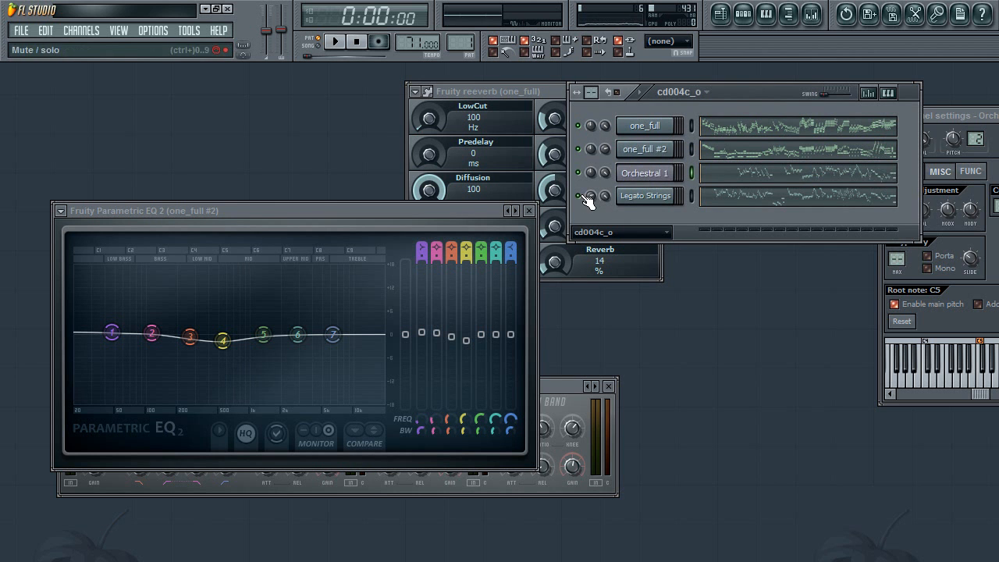
left_click(720, 13)
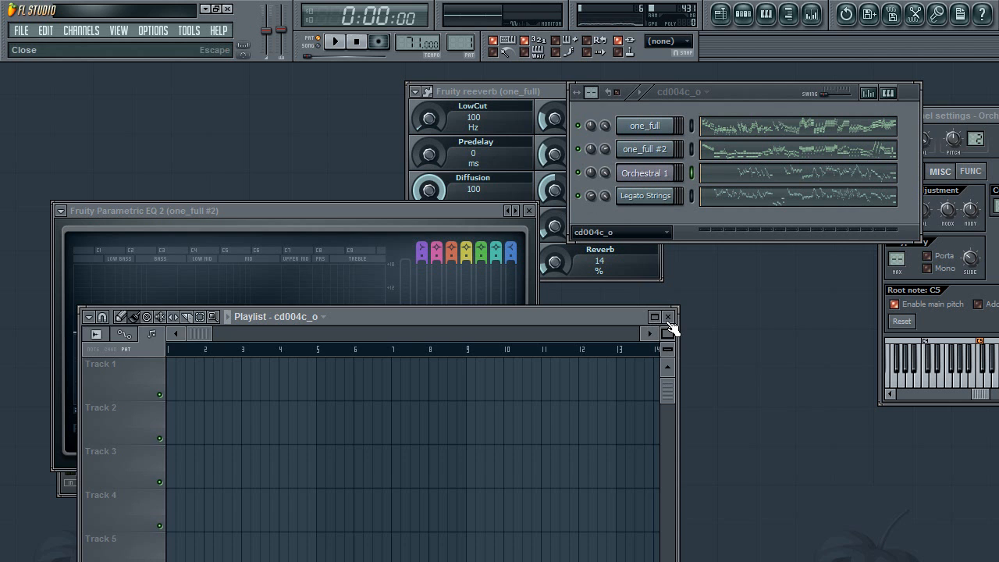
left_click(673, 323)
Reopen the mixer beside the channel list and add Fruity Reeverb to slot 1 of the Orchestral 1 track.
left_click_drag(730, 95, 385, 109)
left_click(811, 13)
left_click(676, 255)
mouse_move(703, 273)
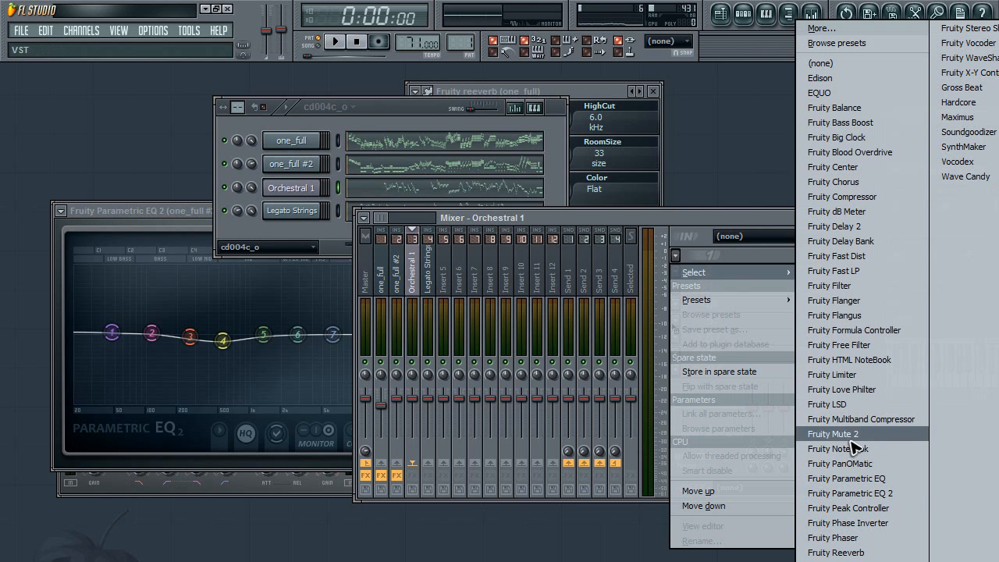
left_click(841, 552)
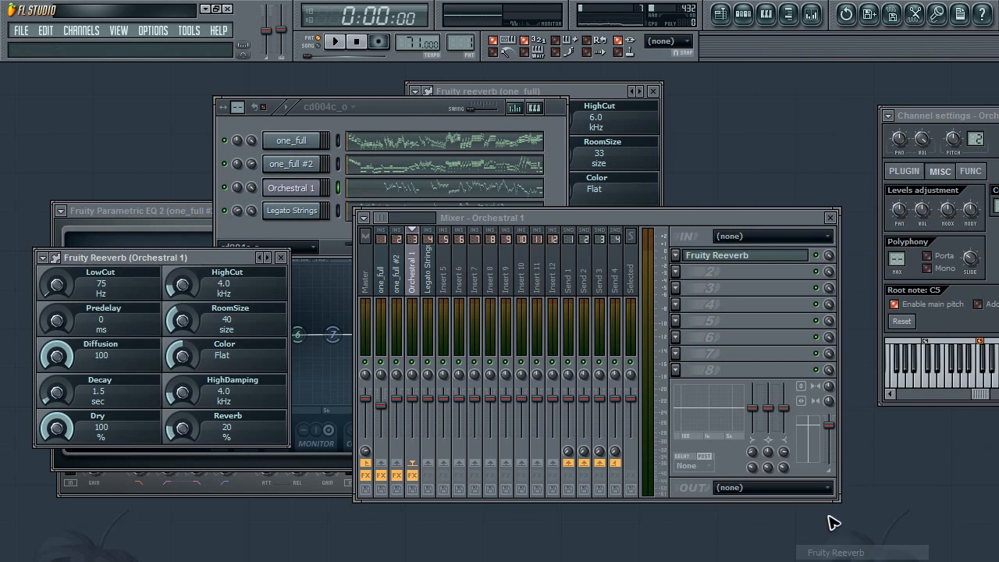
Apply the For strings preset to the Orchestral 1 reverb, then add Fruity Reeverb with a preset to slot 1 of the Legato Strings track.
right_click(260, 257)
left_click(304, 544)
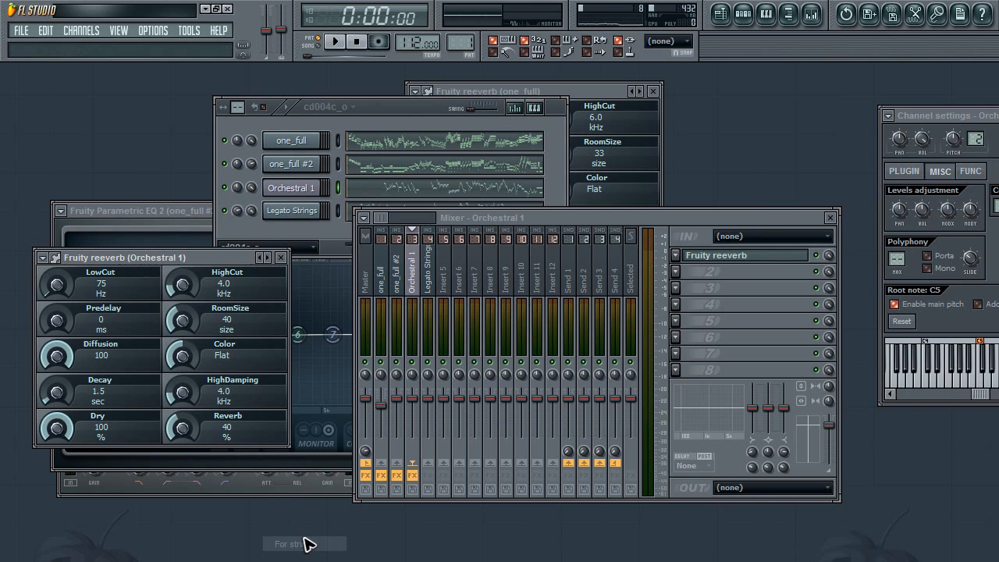
left_click(289, 212)
left_click(679, 256)
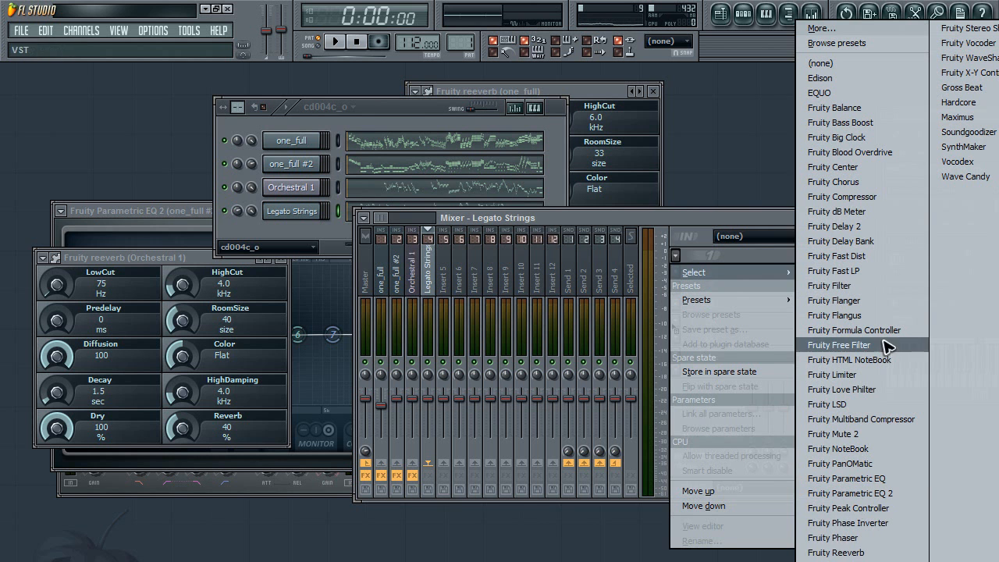
left_click(829, 553)
right_click(250, 174)
left_click(295, 462)
left_click(266, 173)
left_click(279, 258)
left_click(292, 191)
Load the General purpose mastering 4 mixer preset from the browser onto the Master track.
left_click(368, 283)
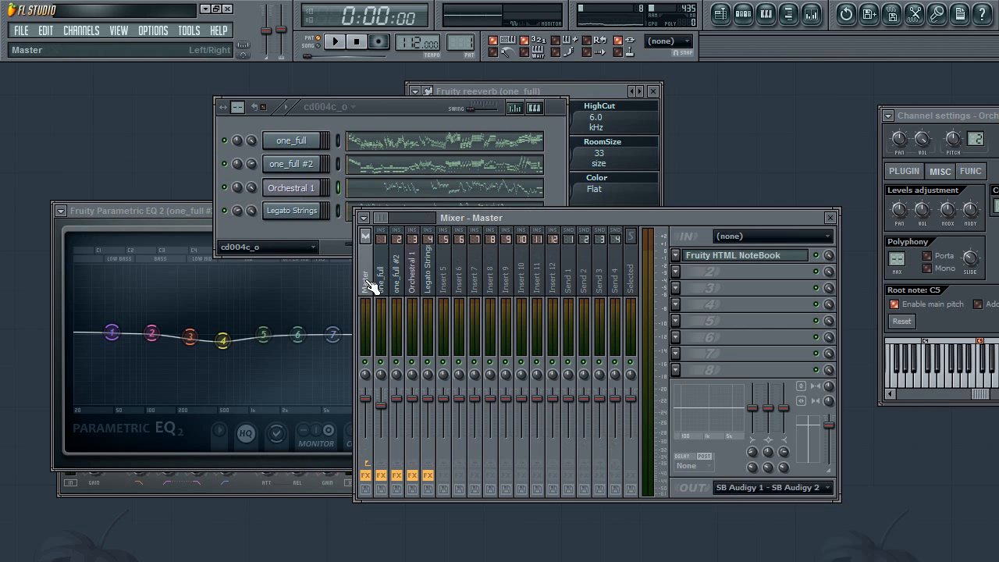
left_click_drag(556, 224, 661, 156)
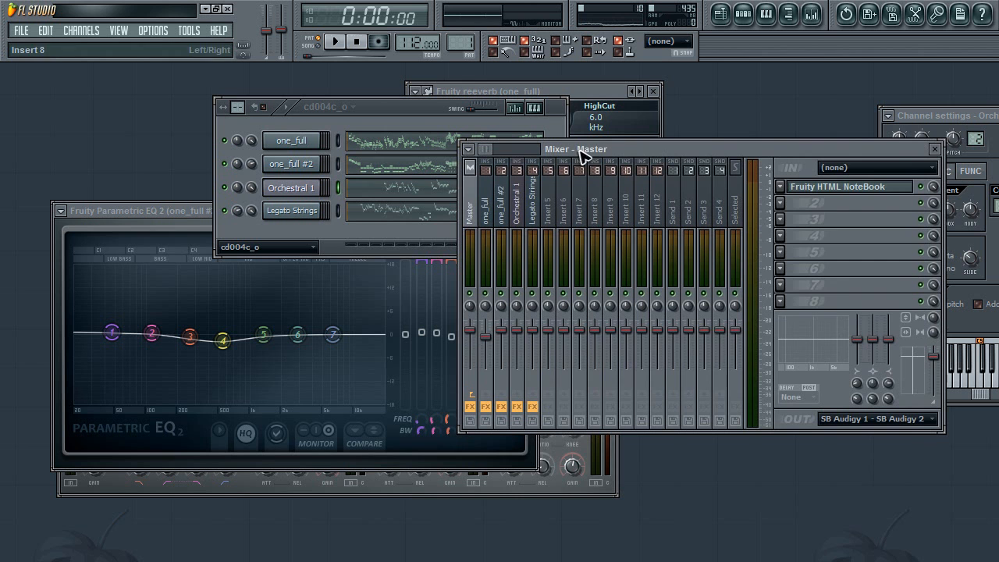
left_click(719, 14)
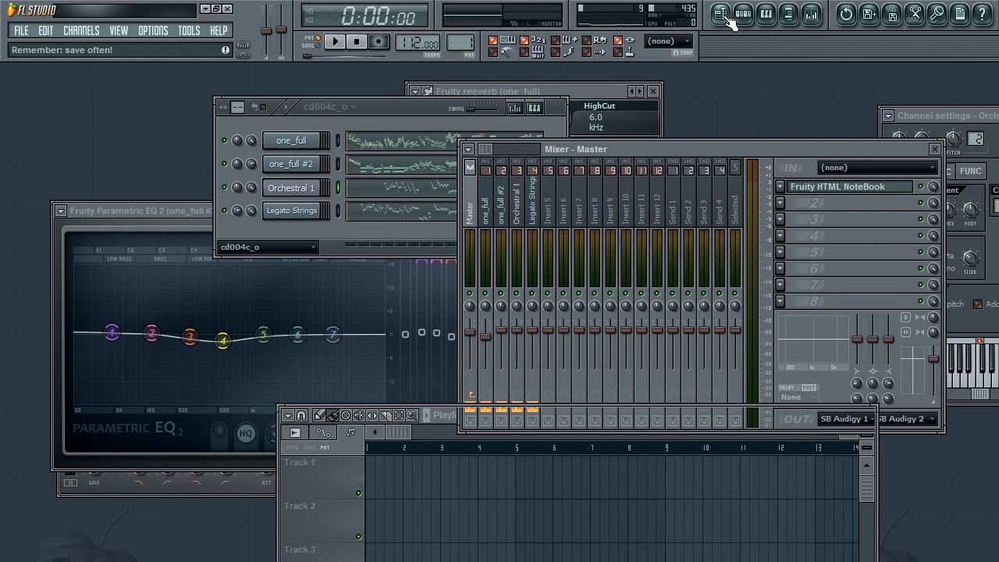
left_click(789, 16)
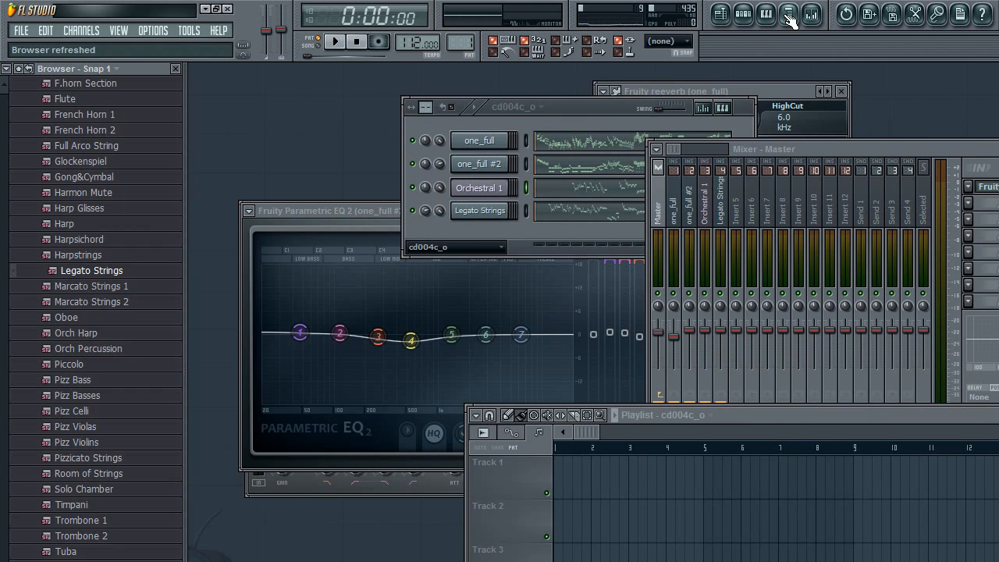
left_click(22, 68)
left_click_drag(930, 149, 479, 110)
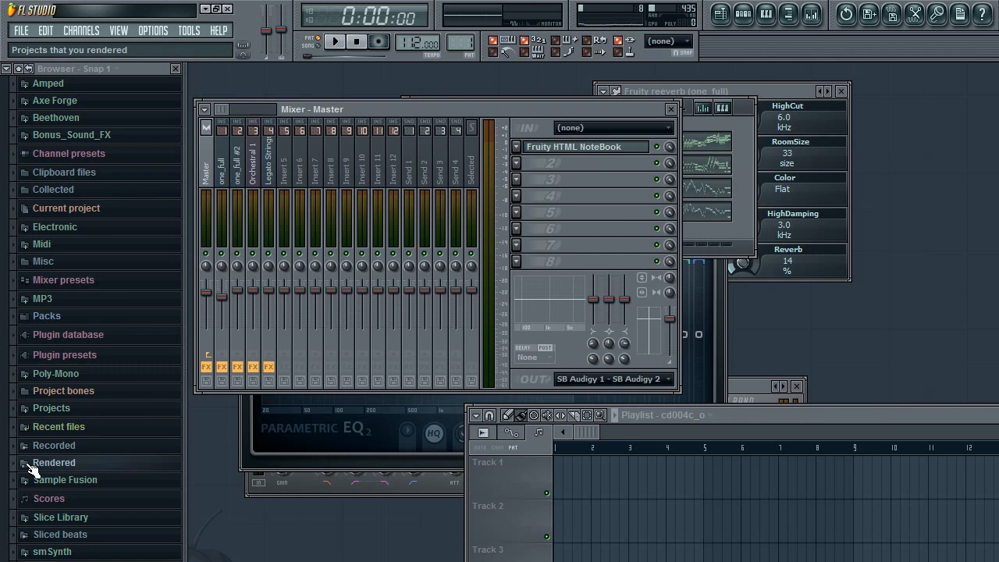
left_click(63, 279)
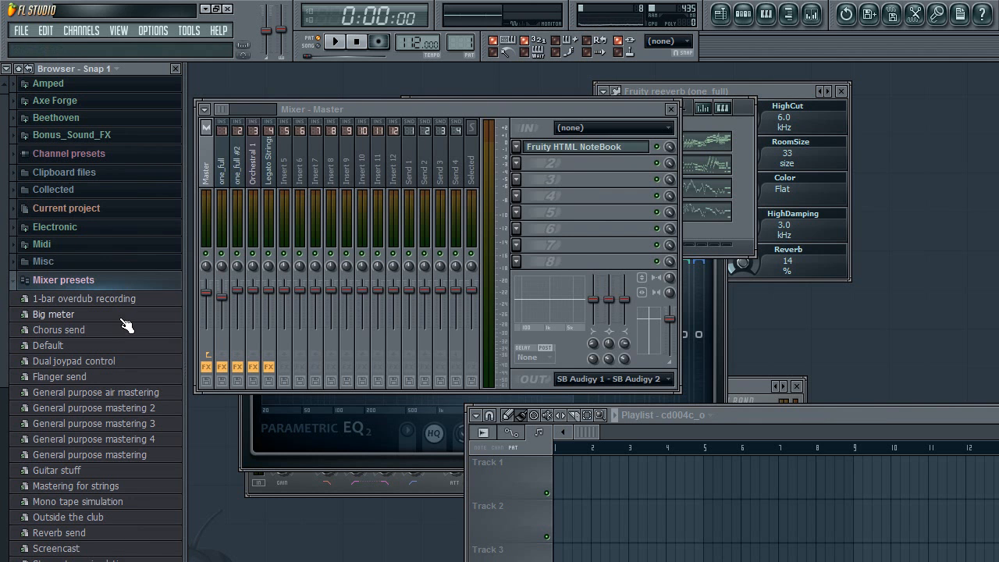
left_click_drag(101, 443, 599, 181)
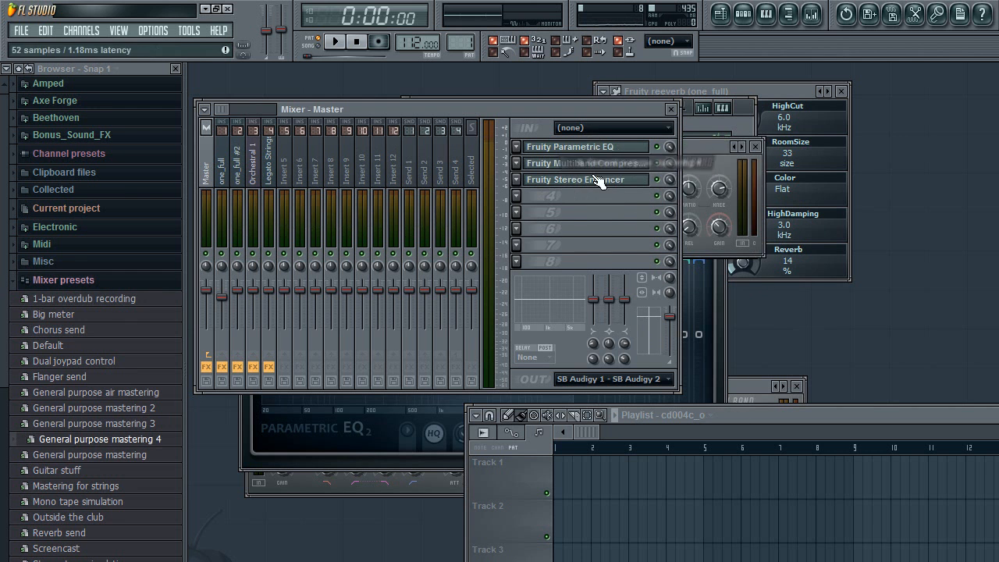
Add the PSP VintageWarmer2 effect to slot 4 of the Master track from the full plugin list.
left_click(517, 196)
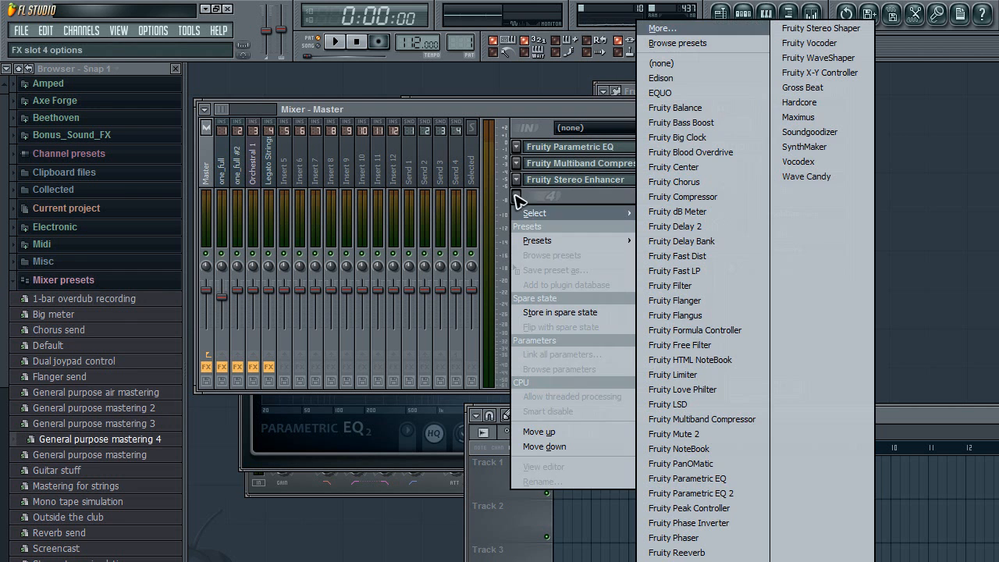
left_click(692, 32)
left_click_drag(655, 513, 652, 560)
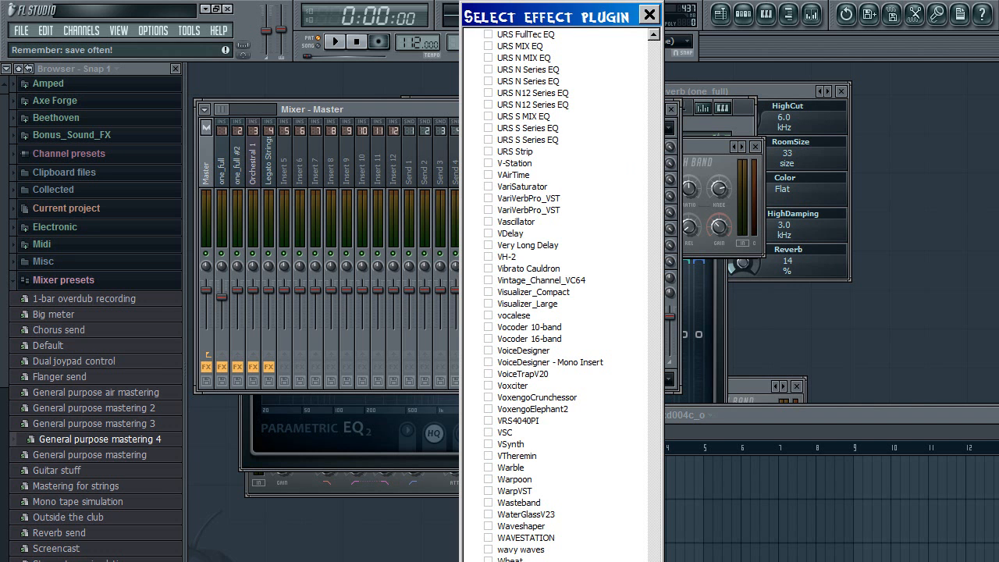
scroll(558, 296, "up", 15)
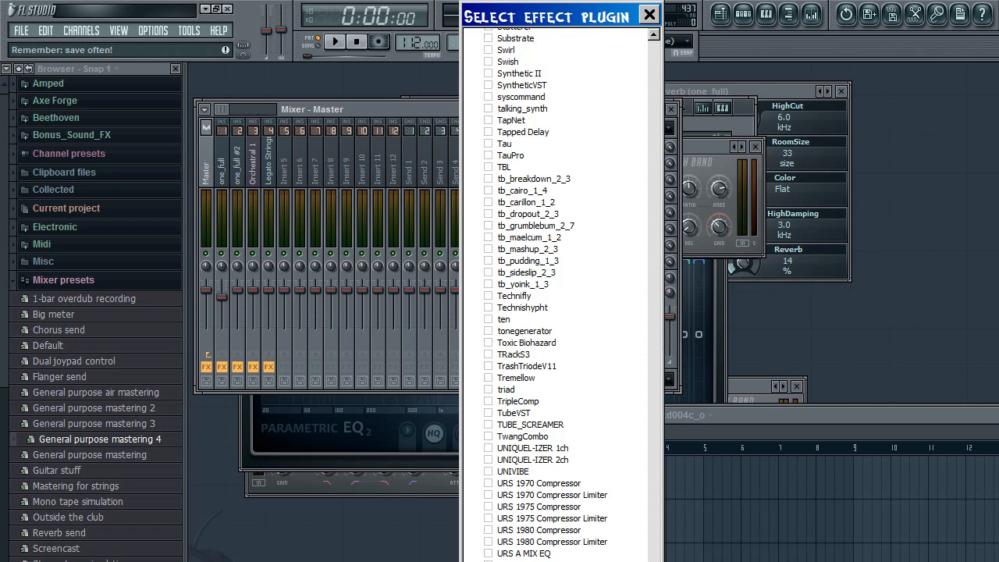
scroll(667, 551, "up", 15)
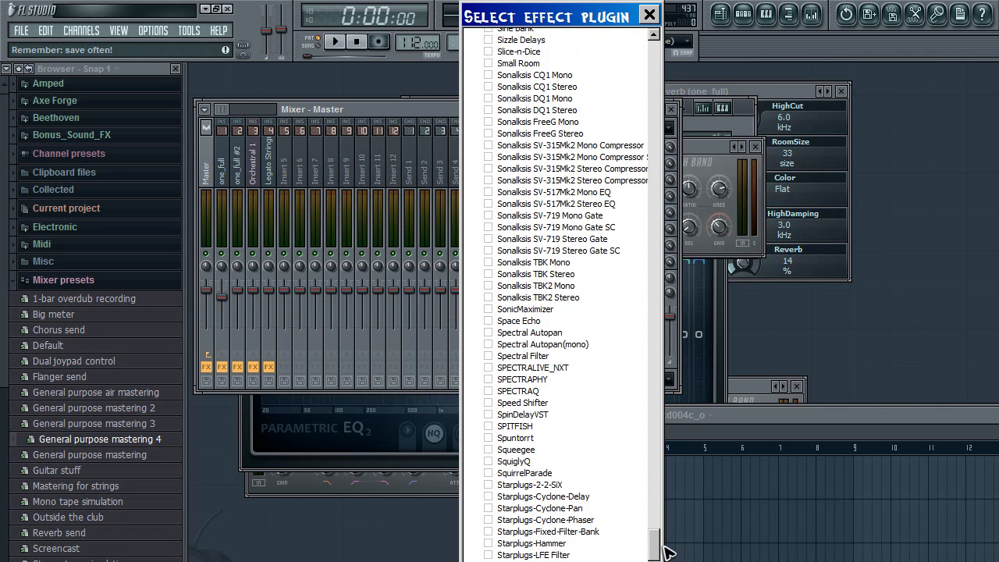
scroll(667, 551, "down", 15)
scroll(558, 297, "down", 1)
scroll(558, 296, "up", 15)
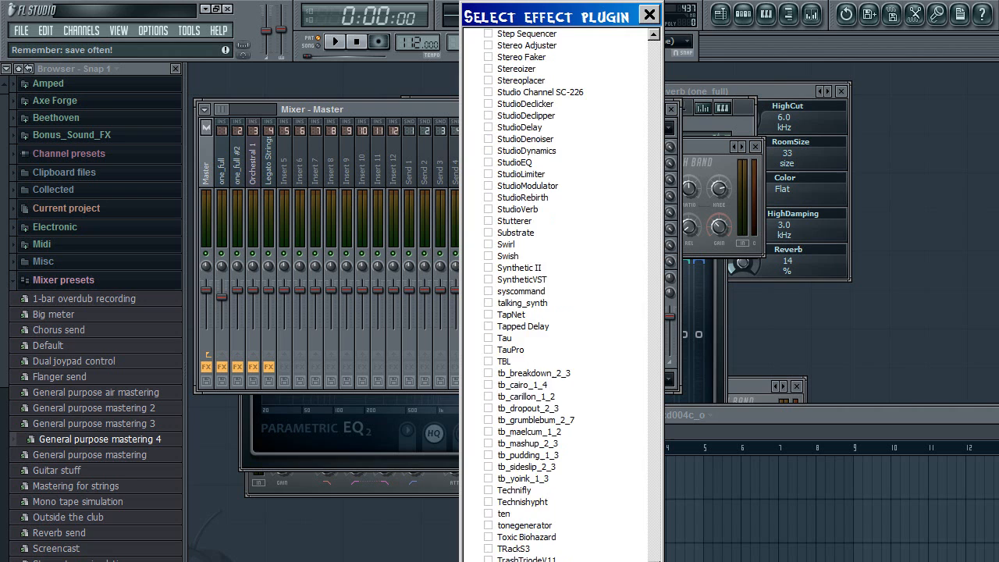
scroll(654, 539, "up", 15)
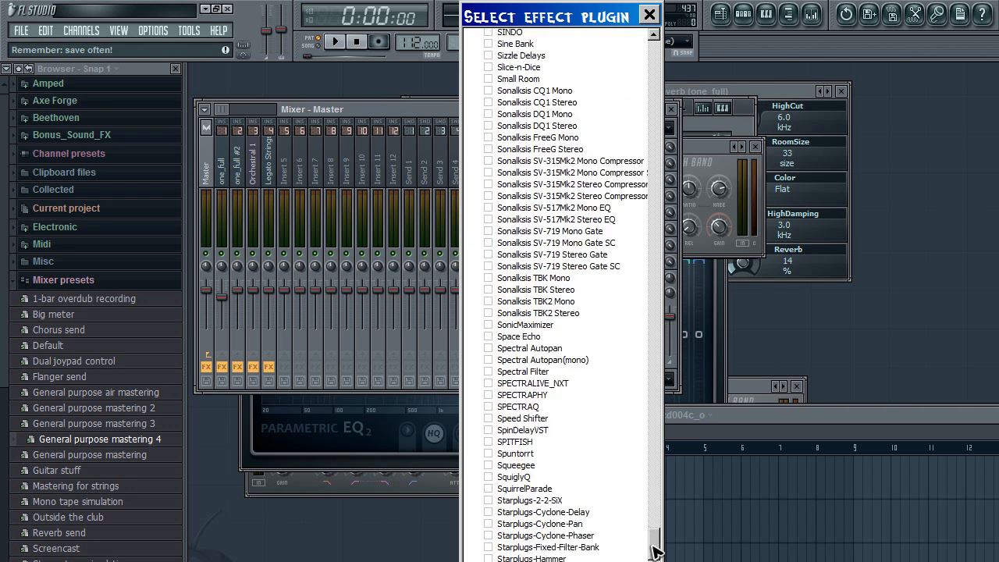
scroll(654, 539, "down", 15)
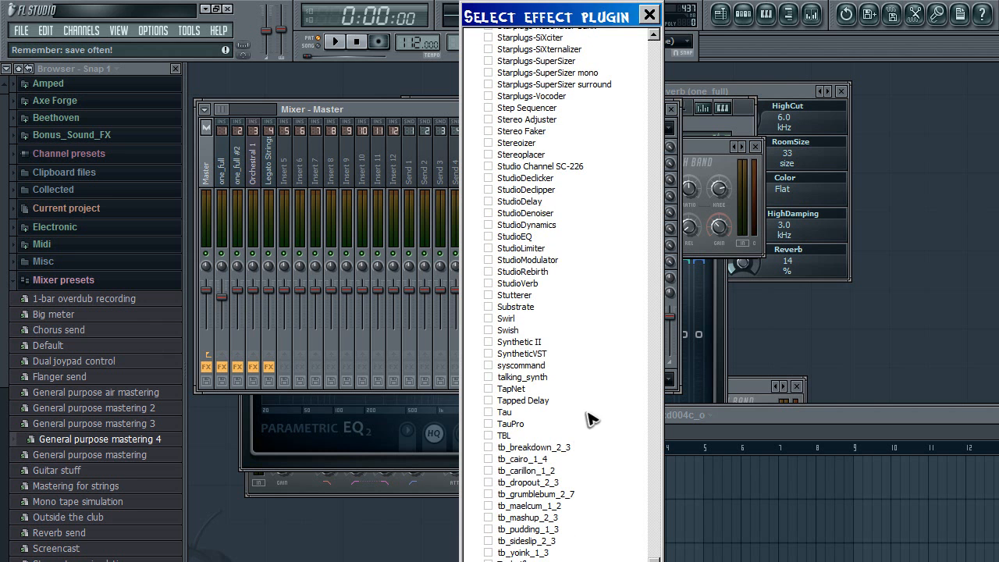
scroll(652, 513, "down", 5)
scroll(652, 513, "up", 15)
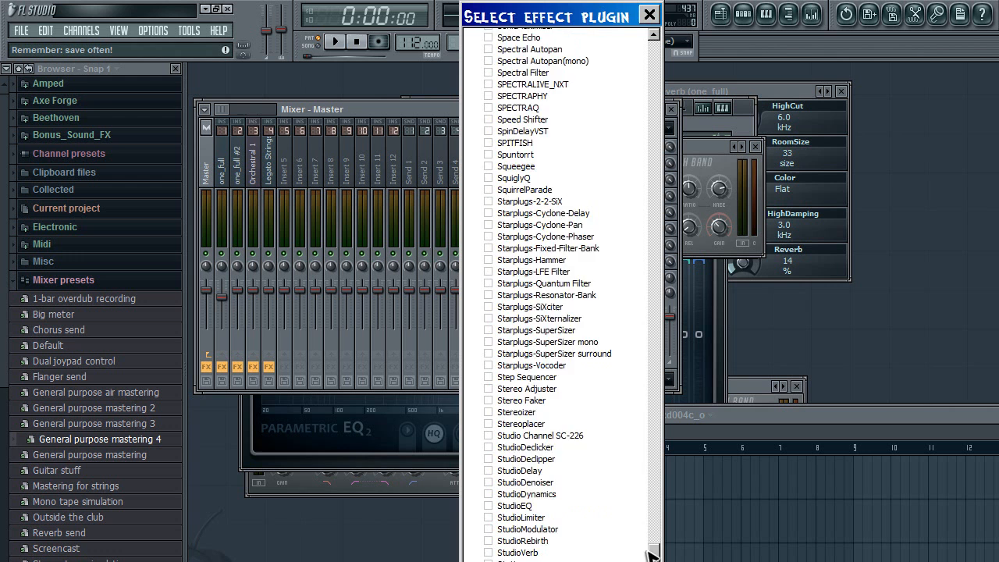
scroll(652, 513, "up", 6)
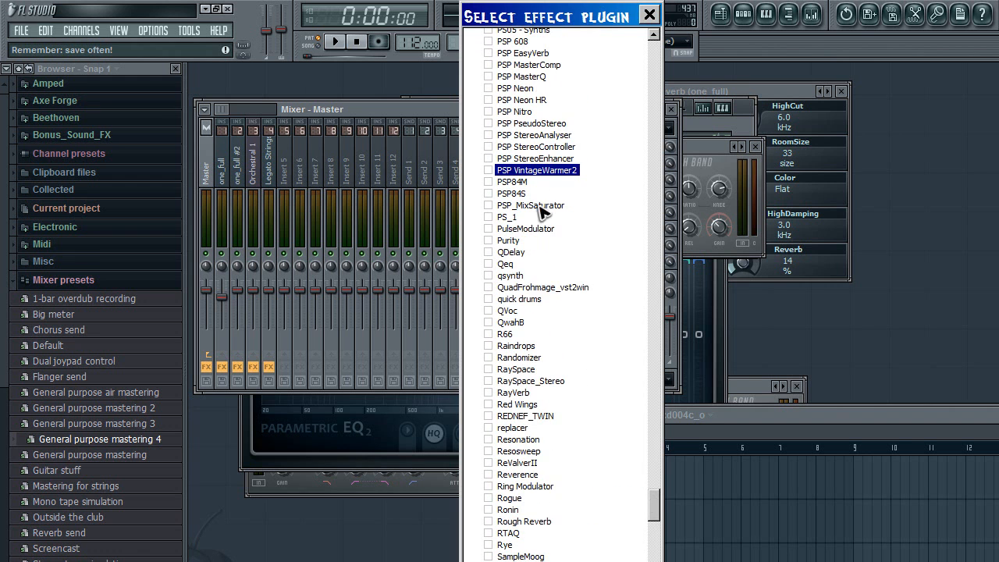
double_click(537, 171)
Load the Mix Finalize 2 preset in PSP VintageWarmer 2 and close the plugin window.
left_click(459, 557)
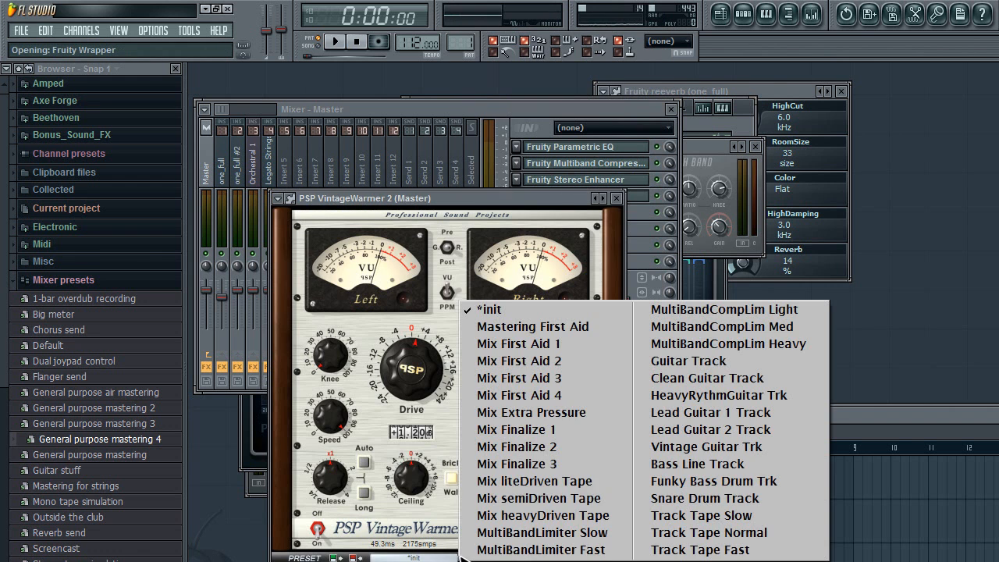
left_click(522, 447)
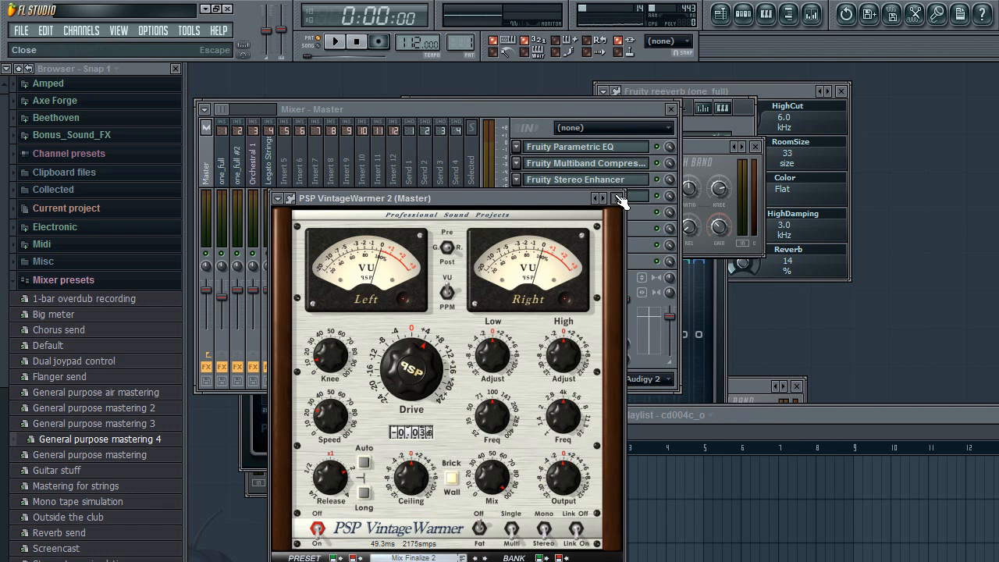
left_click(619, 198)
Play the pattern to hear the mastered mix, closing the mixer and the Master multiband compressor window, and stop playback.
left_click(336, 42)
left_click(671, 109)
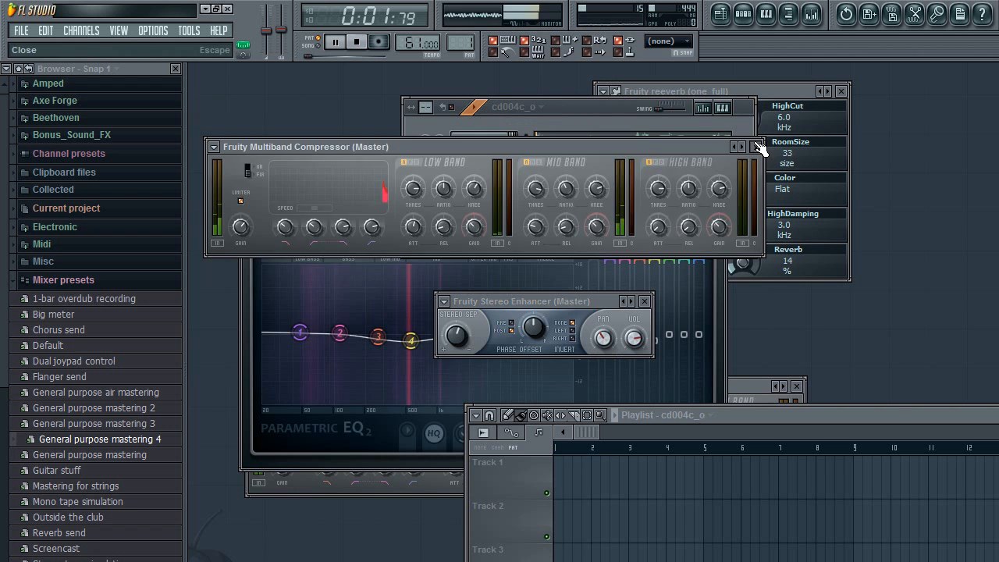
left_click(756, 146)
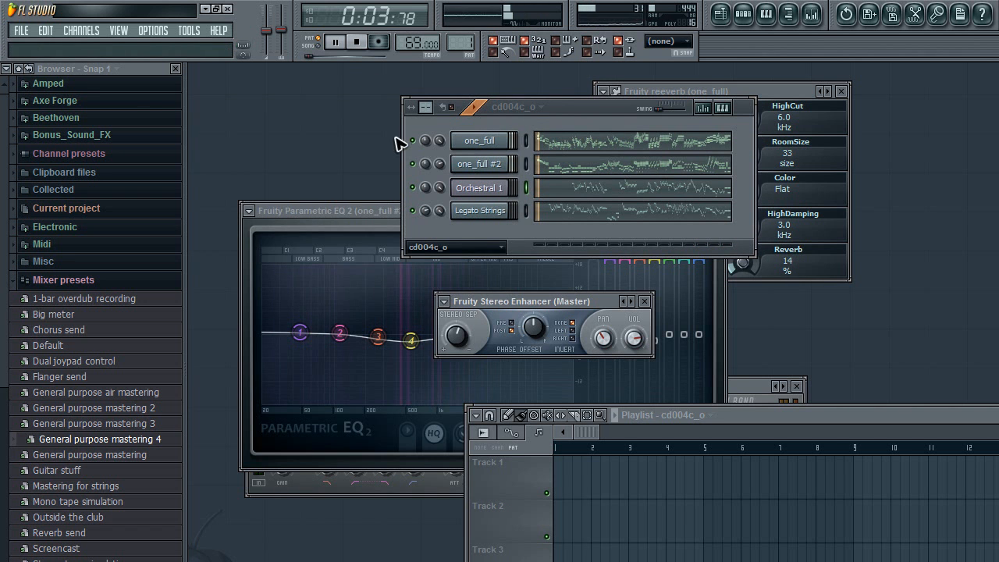
left_click_drag(425, 168, 425, 170)
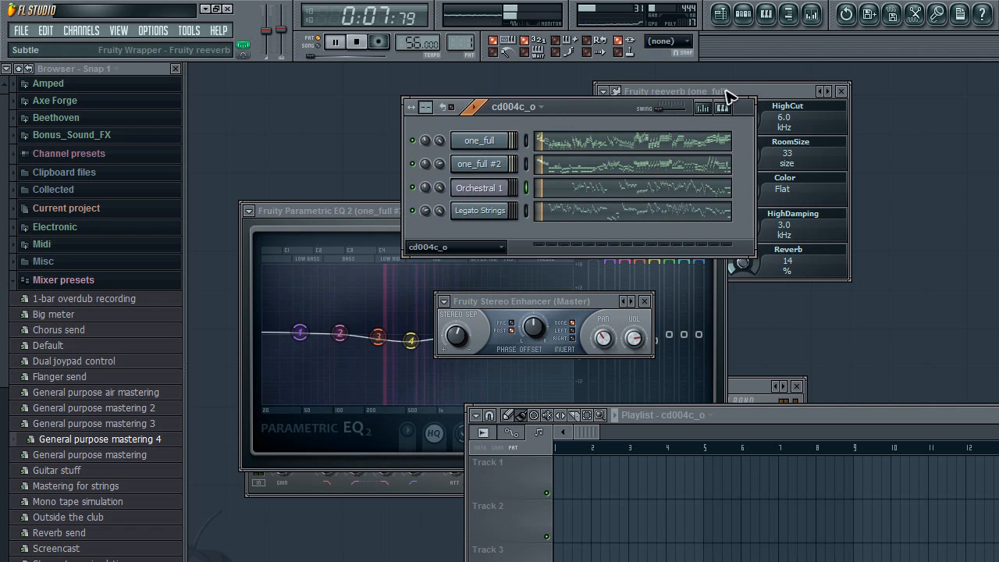
left_click(750, 93)
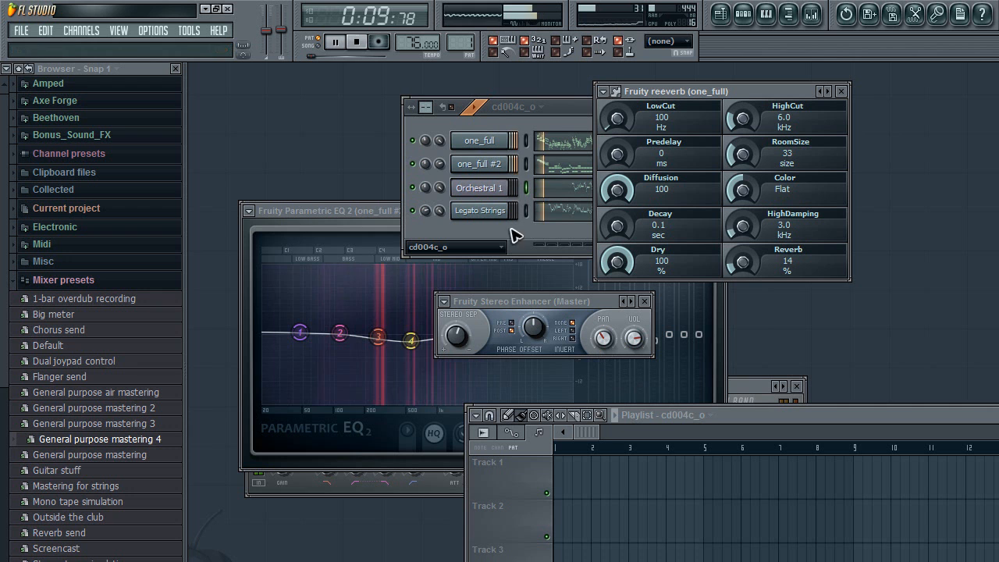
left_click(357, 43)
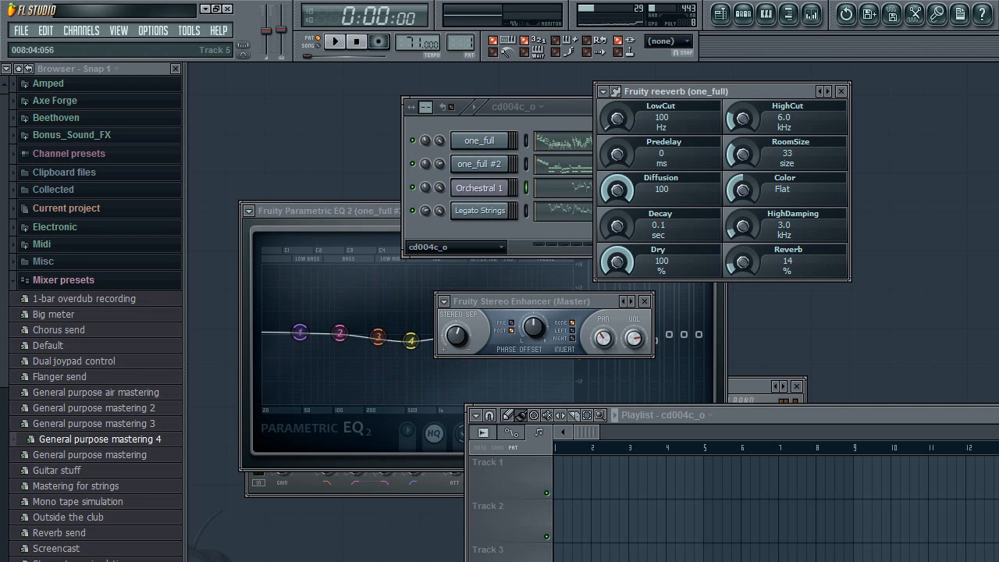
left_click(720, 16)
left_click(721, 15)
left_click(720, 15)
left_click(749, 387)
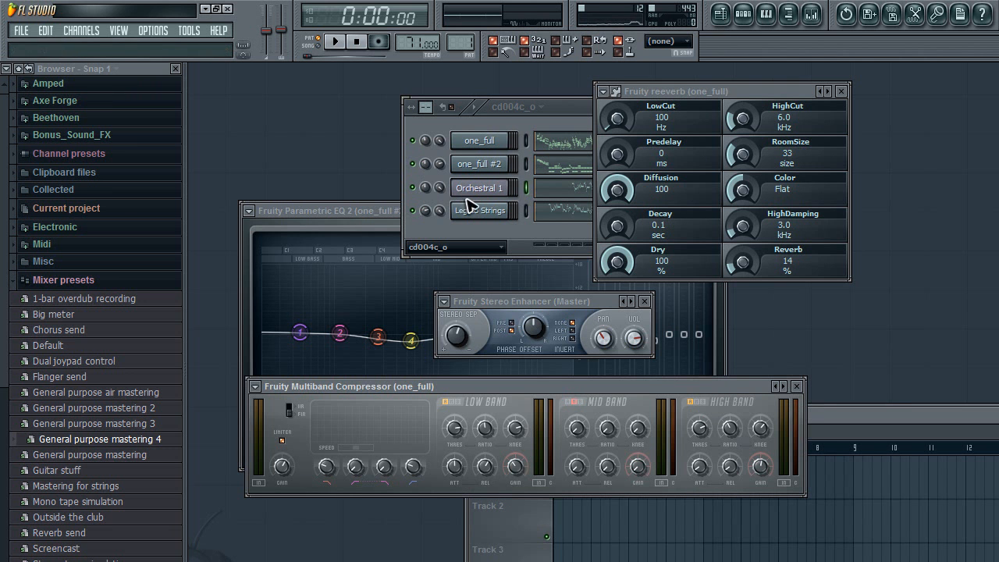
Reopen the mixer, lower the Master track's volume, start playback and move the mixer below the channel list.
left_click(814, 15)
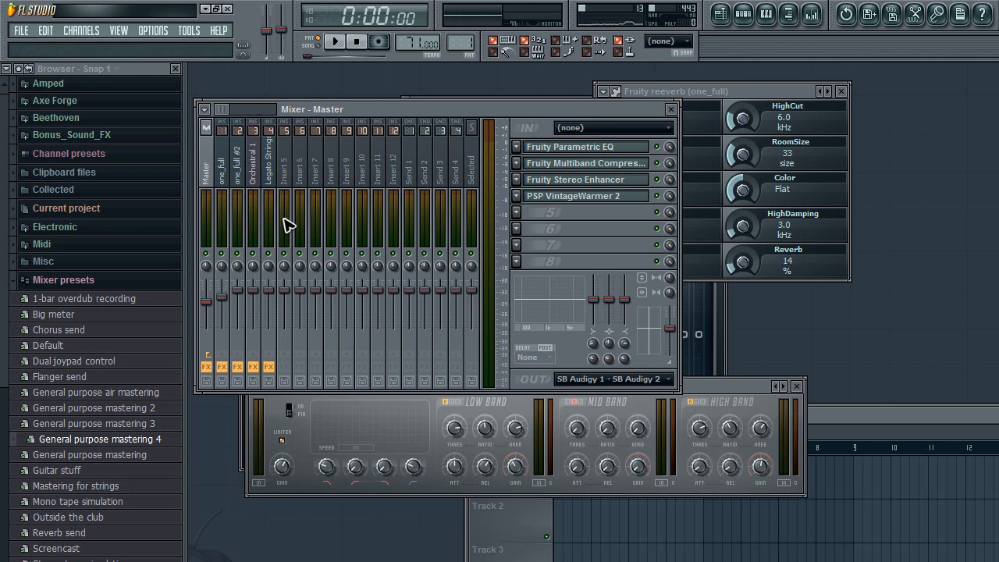
left_click(336, 41)
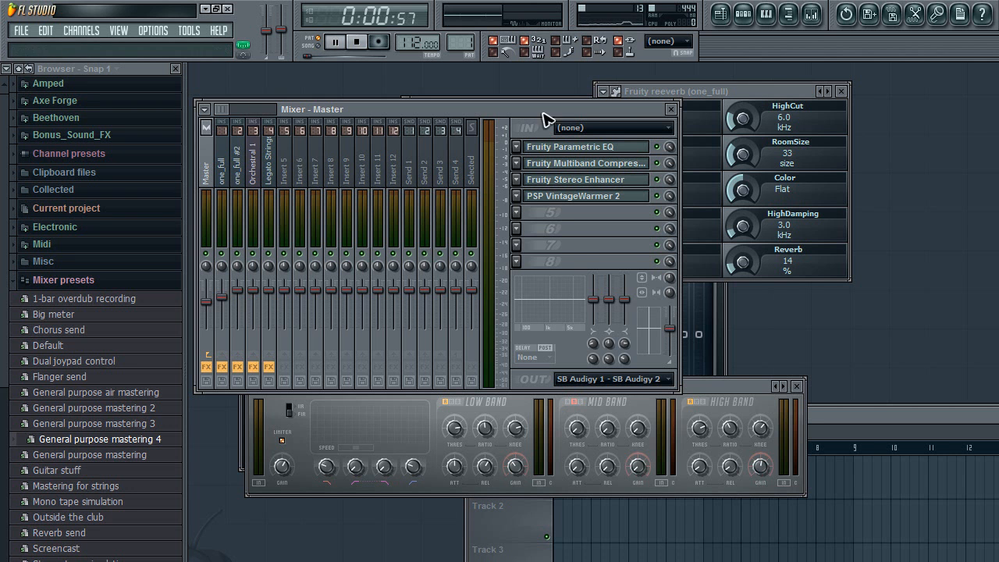
left_click_drag(544, 120, 641, 254)
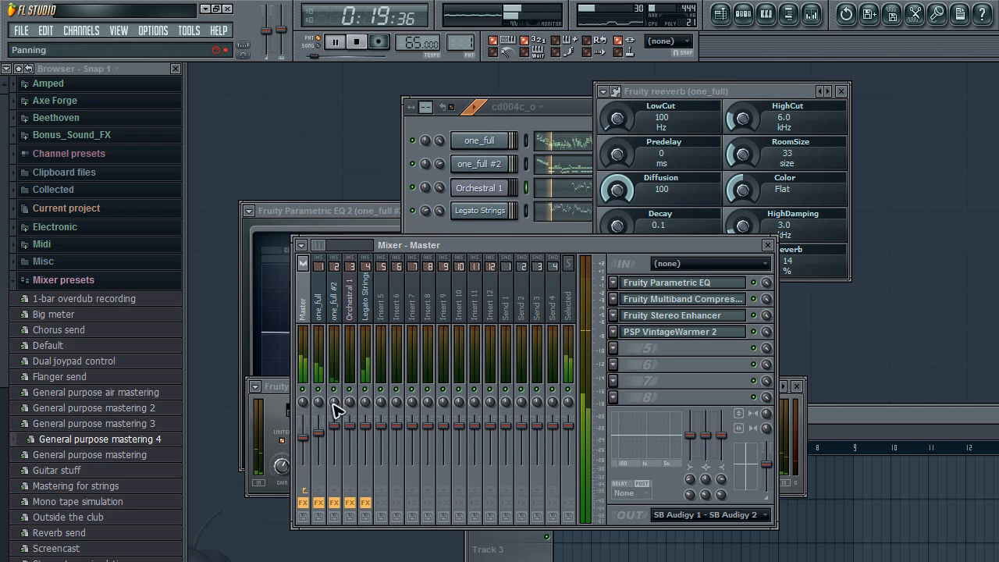
Balance the track volumes by slightly lowering Orchestral 1, Legato Strings and one_full #2 and slightly raising one_full.
left_click(348, 430)
left_click(364, 429)
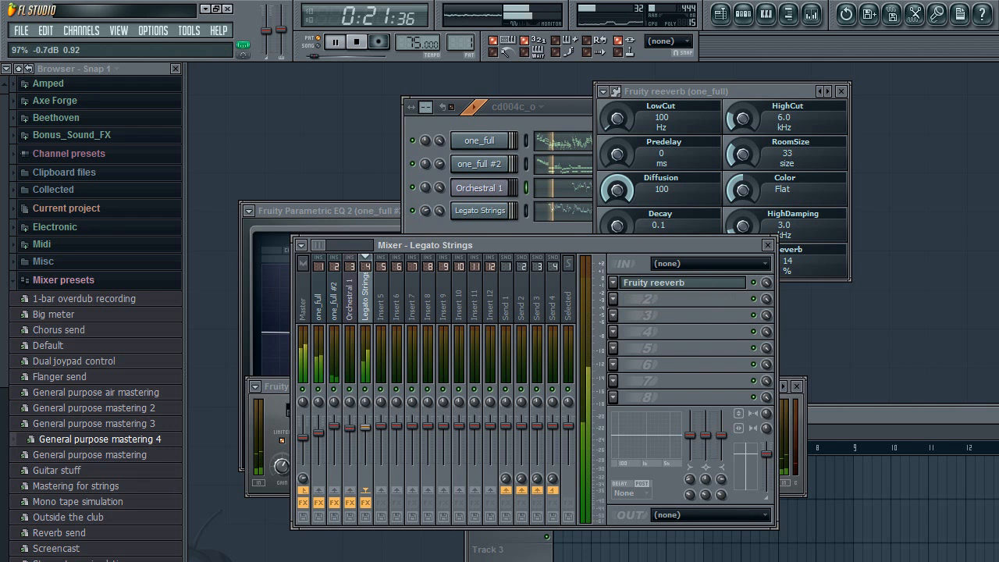
left_click(319, 433)
left_click(334, 431)
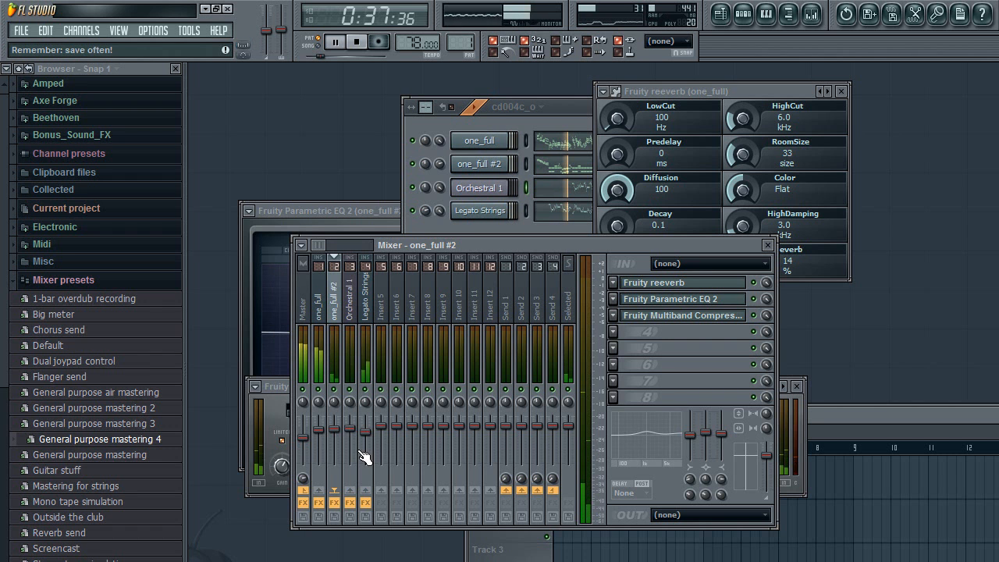
Add Fruity Soft Clipper to slot 4 of the one_full #2 track and close its window.
left_click(616, 333)
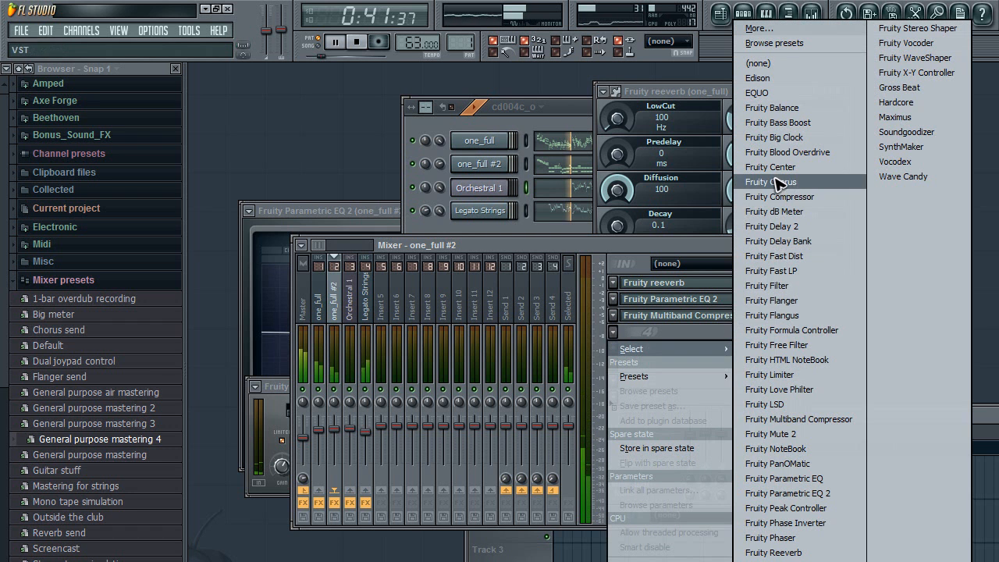
left_click(773, 546)
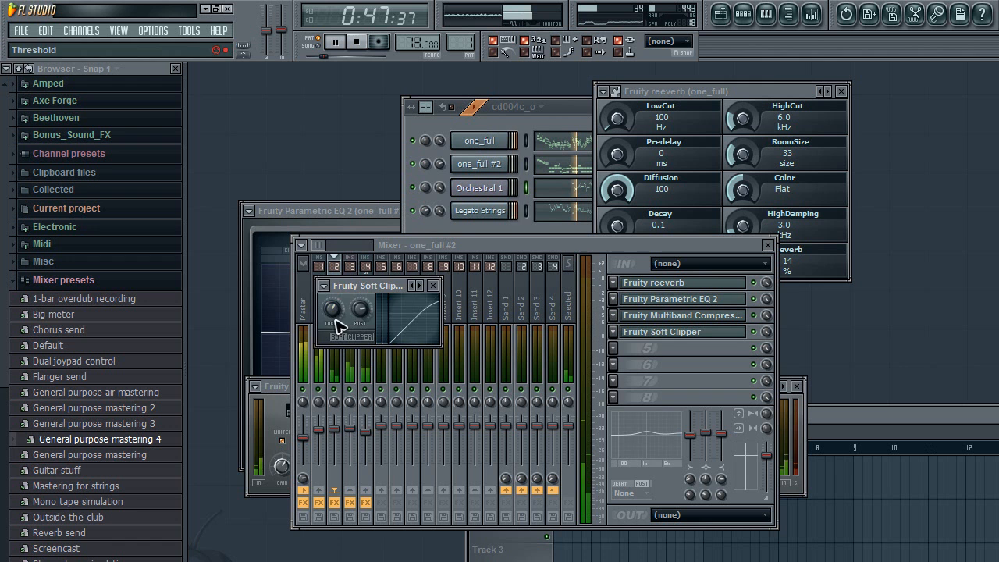
left_click(434, 286)
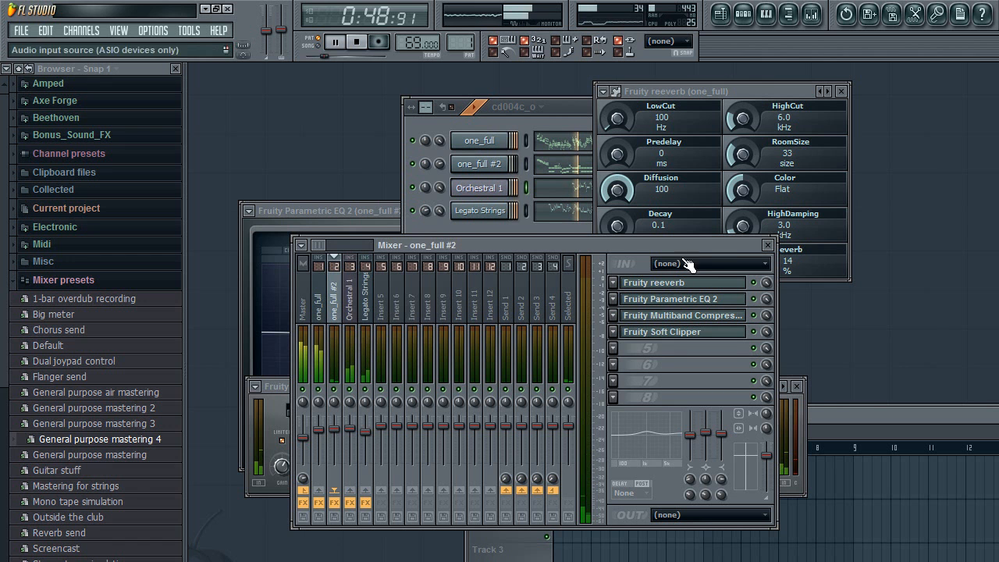
Close the mixer and the open Fruity reeverb, Fruity Multiband Compressor and Fruity Parametric EQ 2 windows.
left_click(768, 245)
left_click(843, 92)
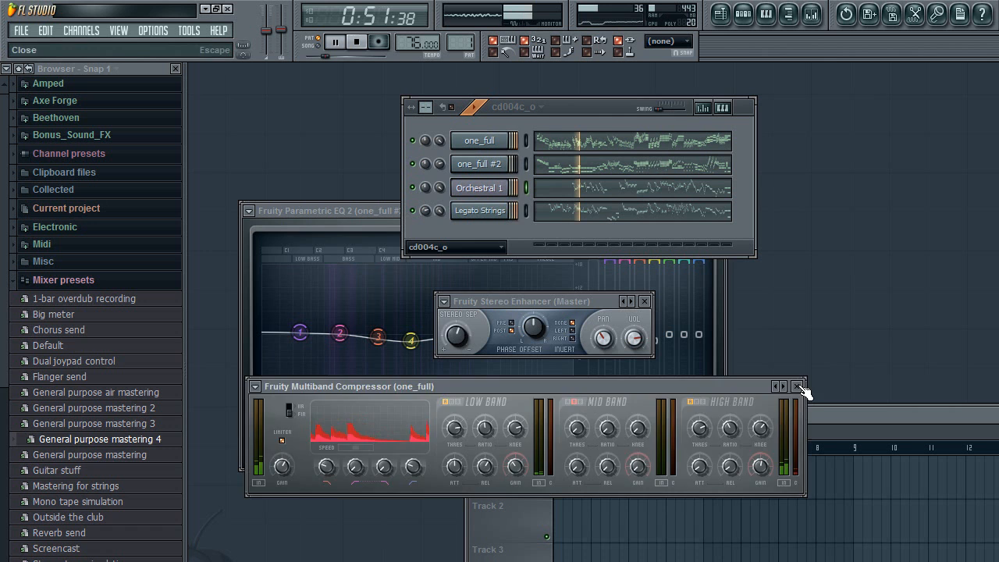
left_click(797, 386)
left_click(384, 217)
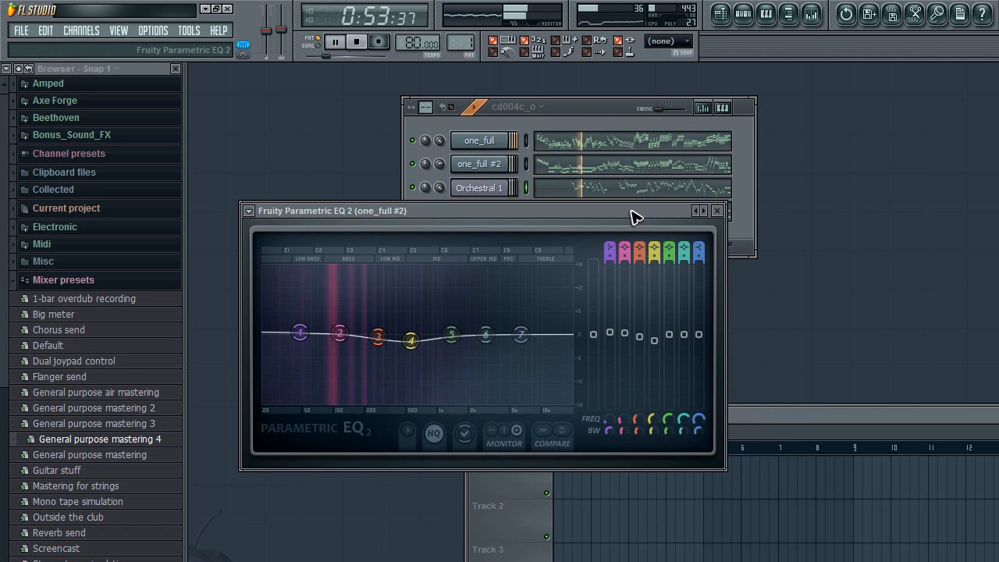
left_click(718, 211)
View the channel settings of Orchestral 1 and Legato Strings, close them, and close the playlist.
left_click(474, 192)
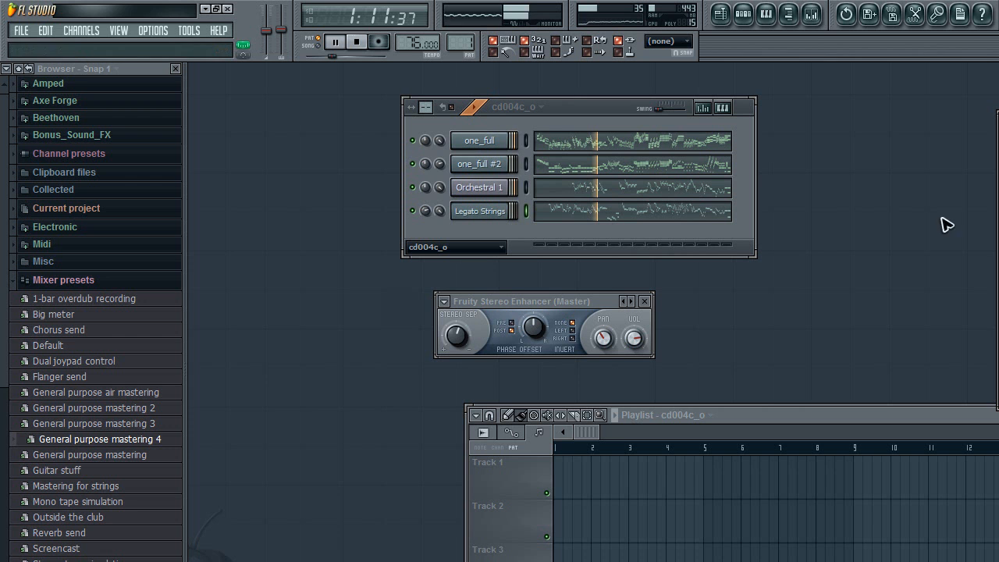
left_click(480, 210)
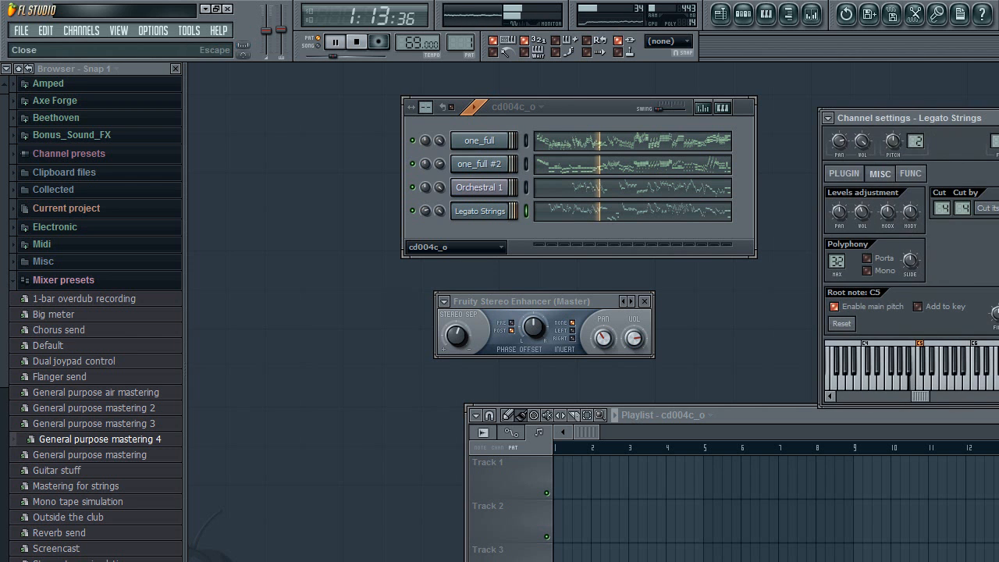
key("Escape")
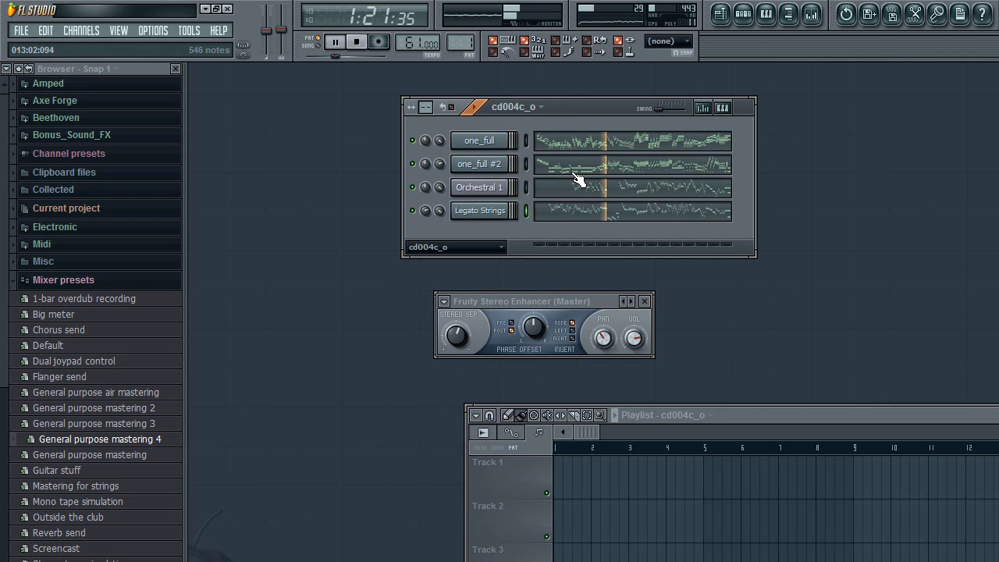
left_click(719, 20)
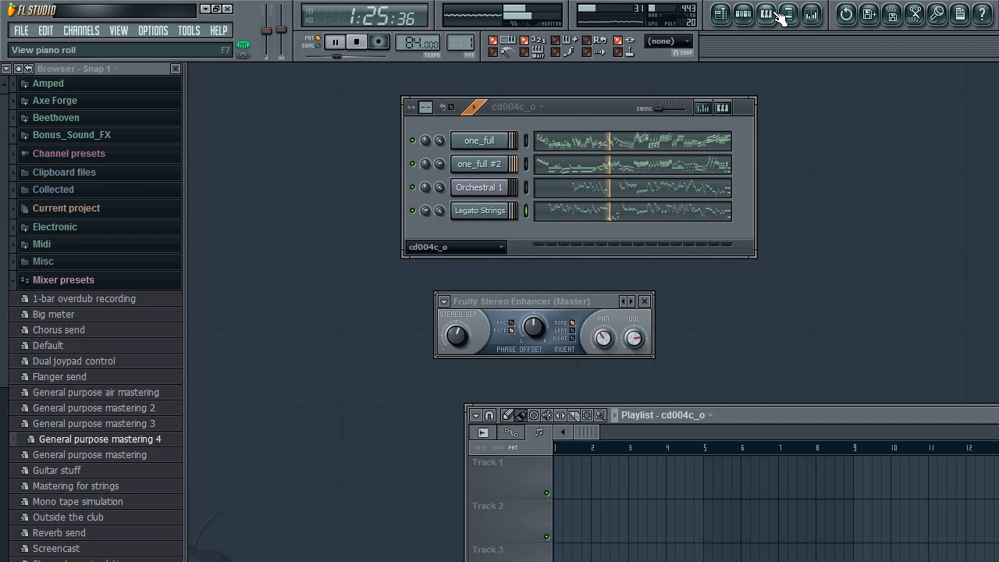
left_click(723, 14)
Review the Master track's Fruity Stereo Enhancer from the mixer, close both windows, and stop playback.
left_click(812, 14)
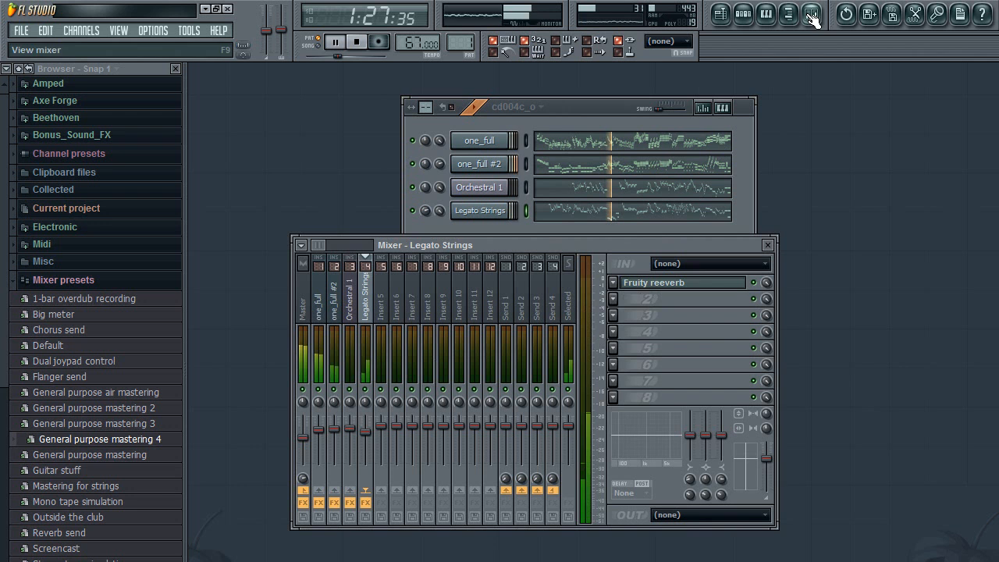
left_click(304, 320)
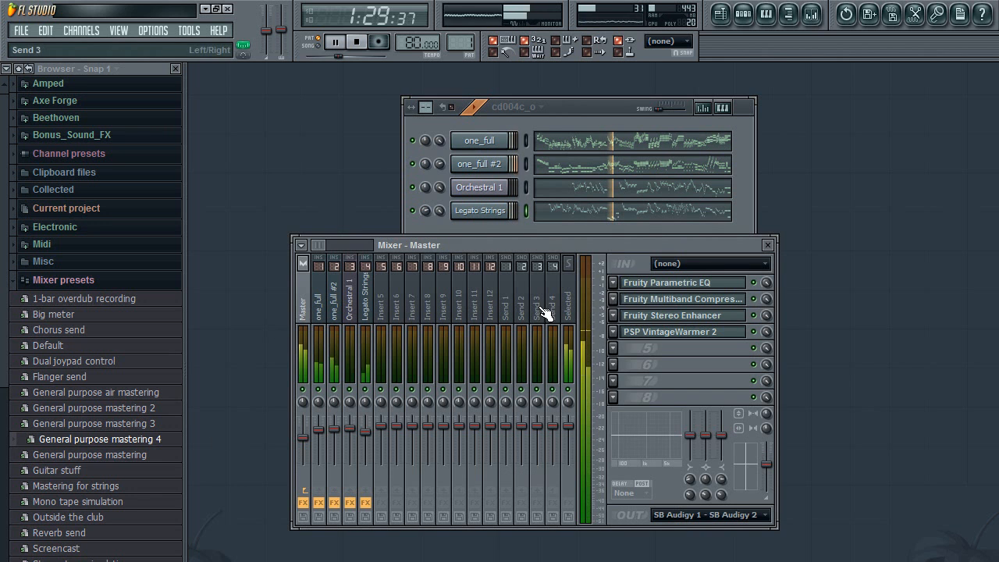
left_click(640, 316)
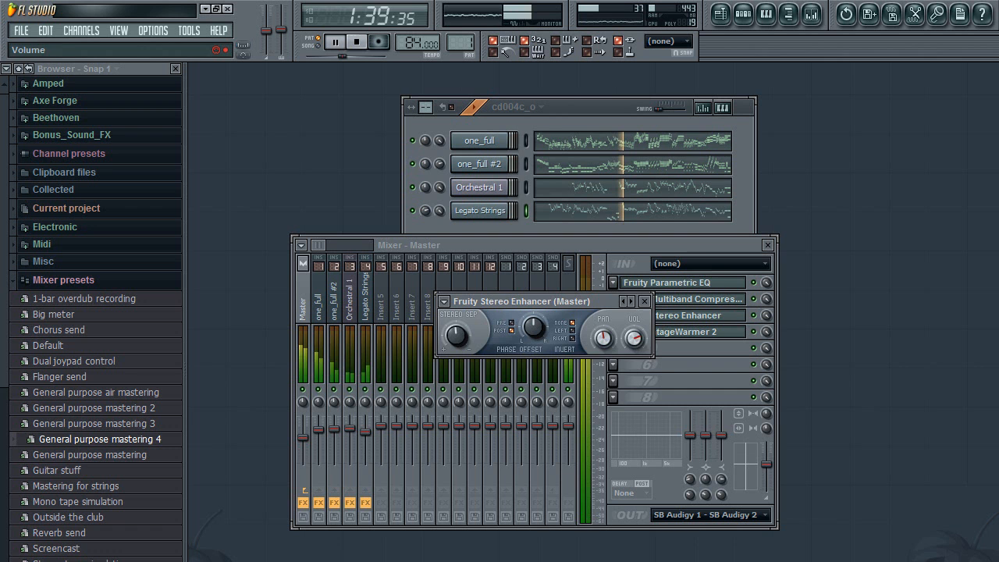
left_click(644, 301)
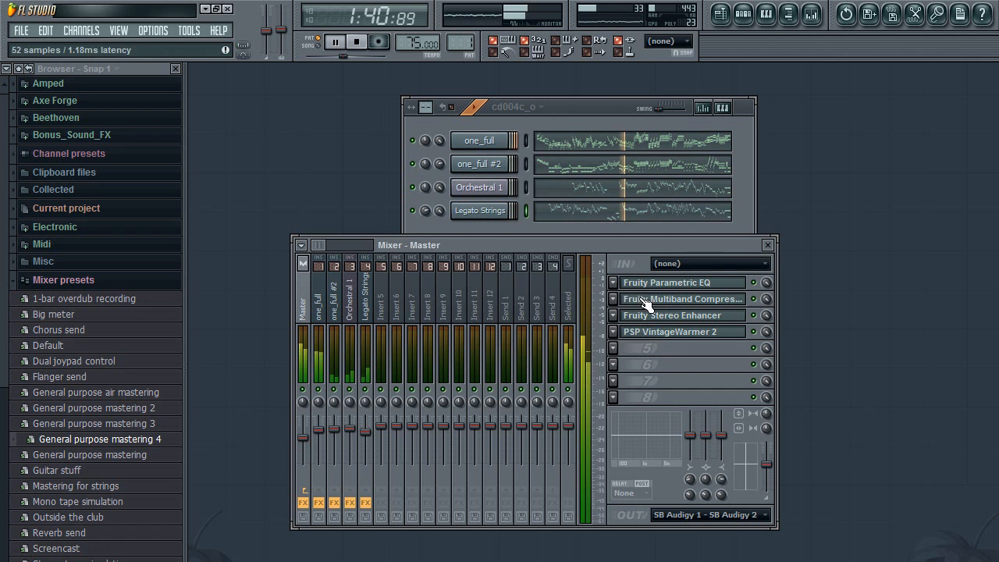
left_click(767, 245)
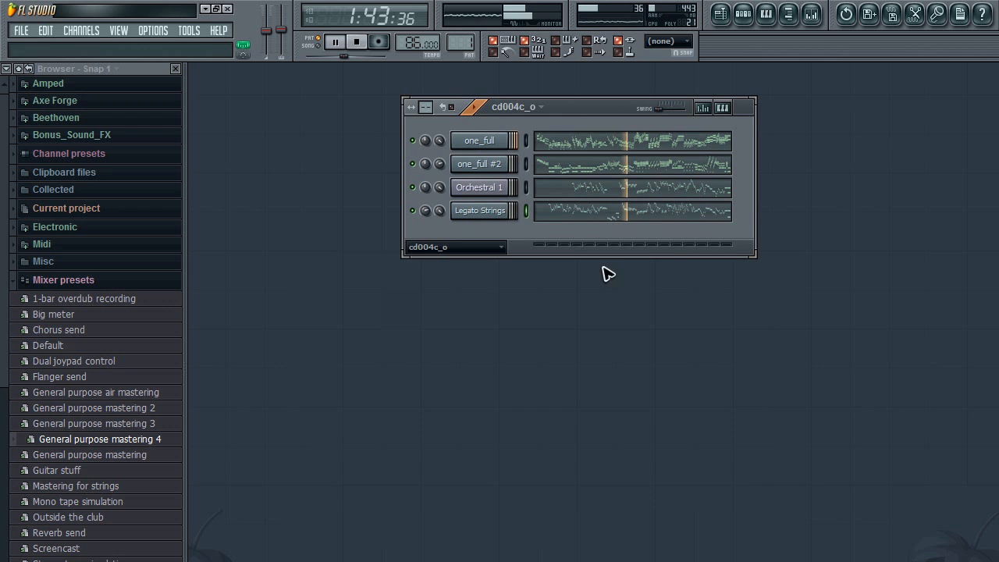
left_click(358, 43)
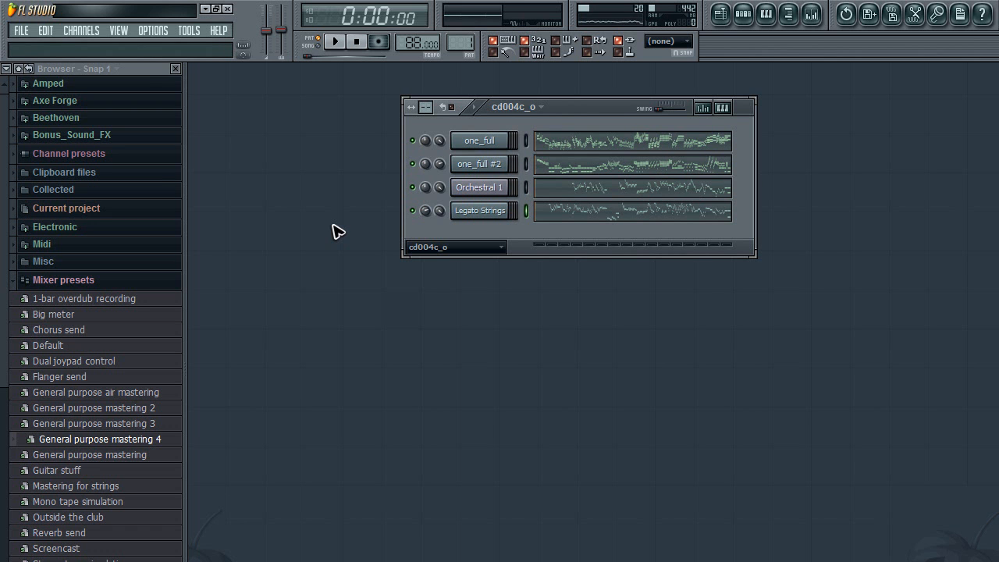
Close the browser and reposition the channel list in the cleared workspace.
left_click_drag(570, 110, 650, 112)
left_click(175, 69)
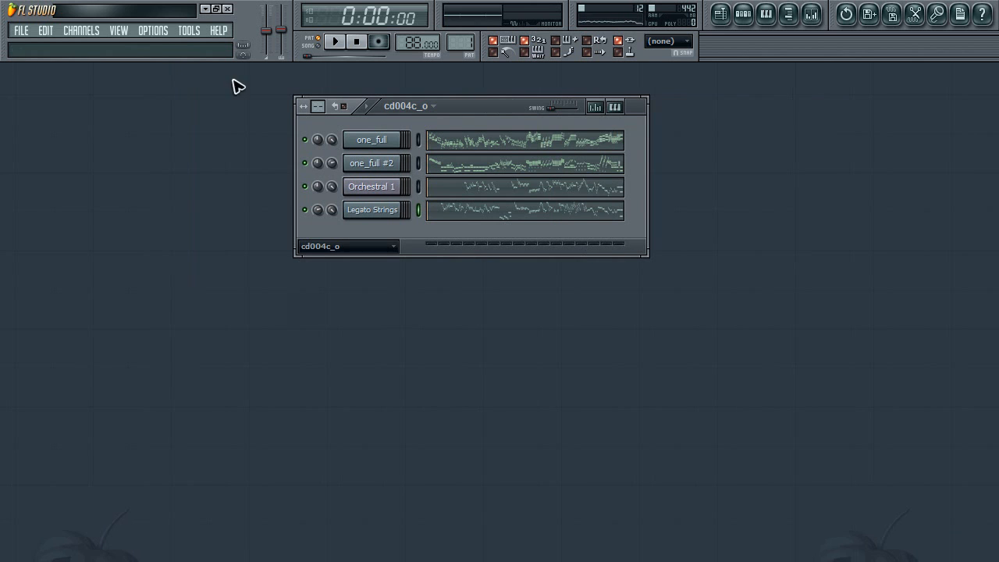
left_click_drag(504, 116, 353, 94)
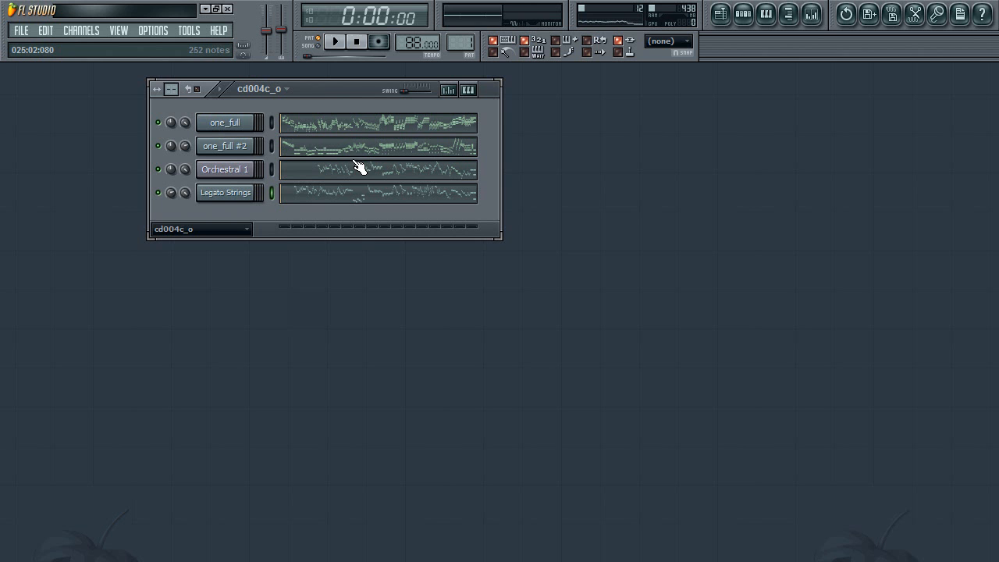
left_click_drag(328, 90, 418, 109)
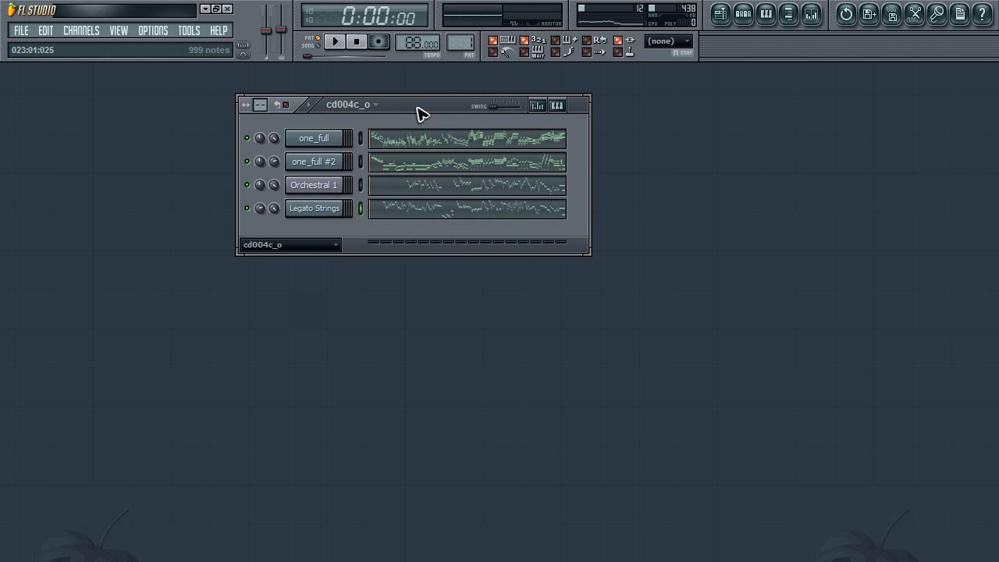
left_click_drag(416, 108, 463, 93)
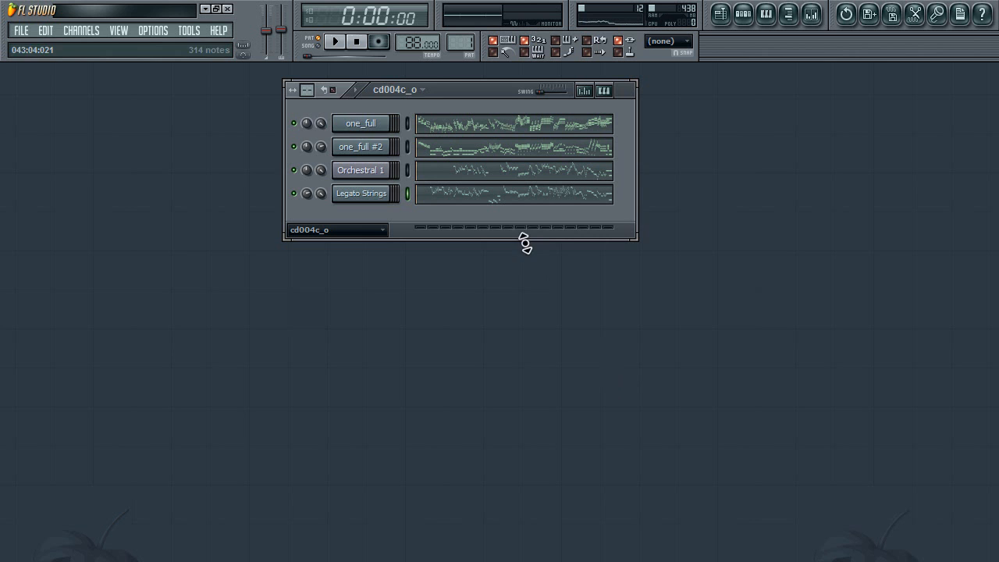
View the one_full and Orchestral 1 channel settings, close them, and play the pattern from the start.
left_click(376, 126)
left_click(371, 173)
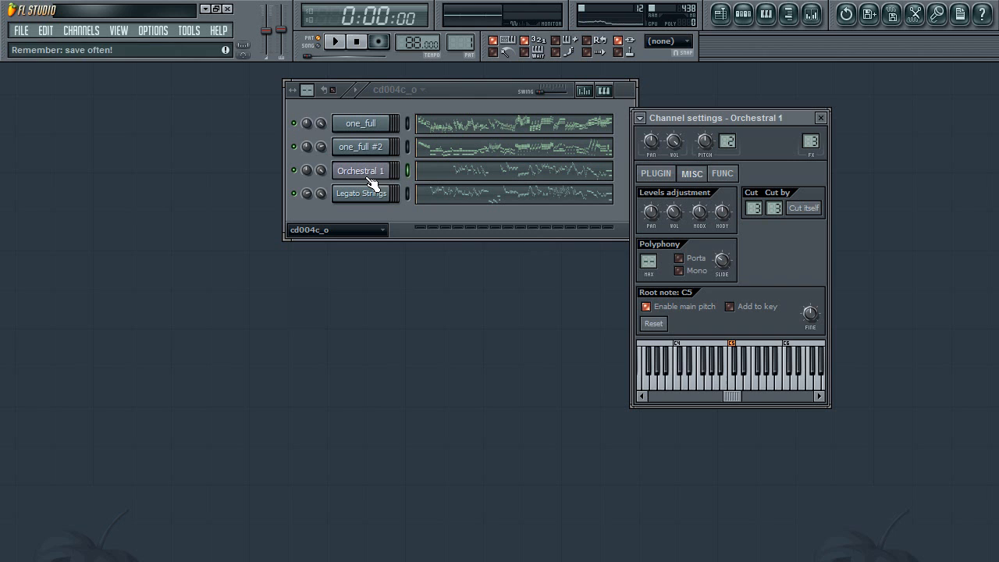
left_click(821, 118)
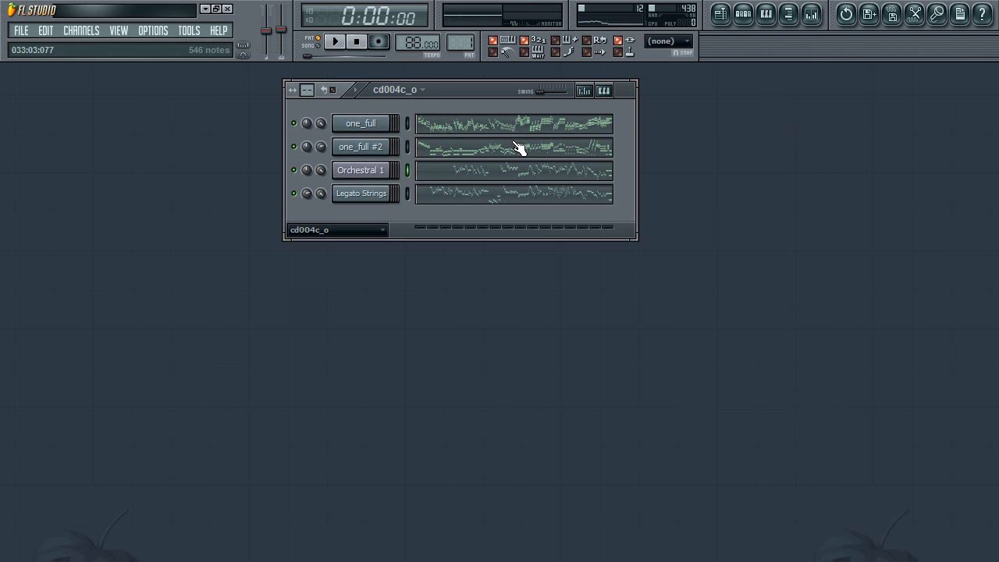
left_click(338, 42)
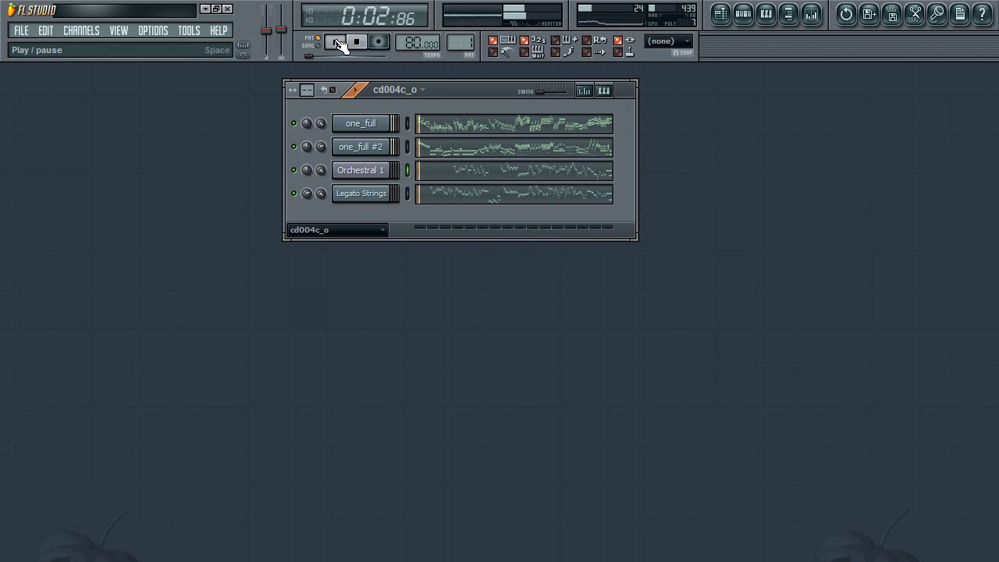